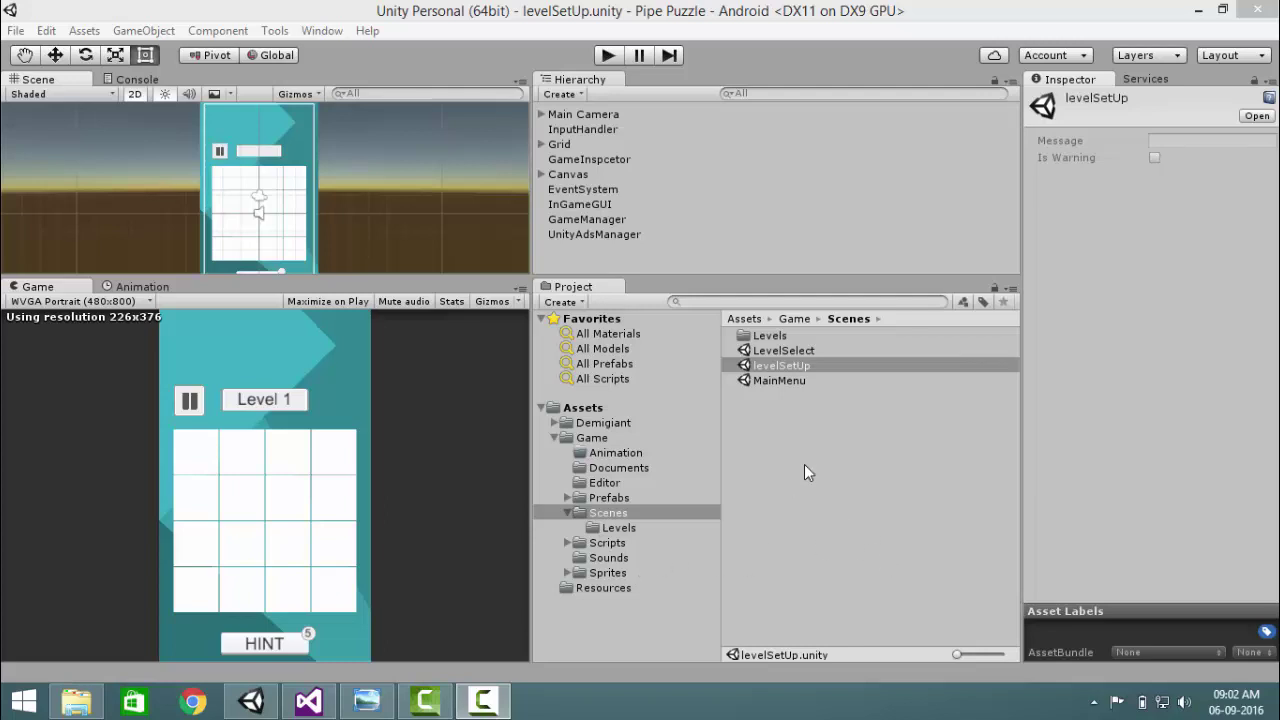
# - Focus the Unity editor and lower the Hierarchy/Project divider slightly for more Hierarchy room
pyautogui.click(787, 8)
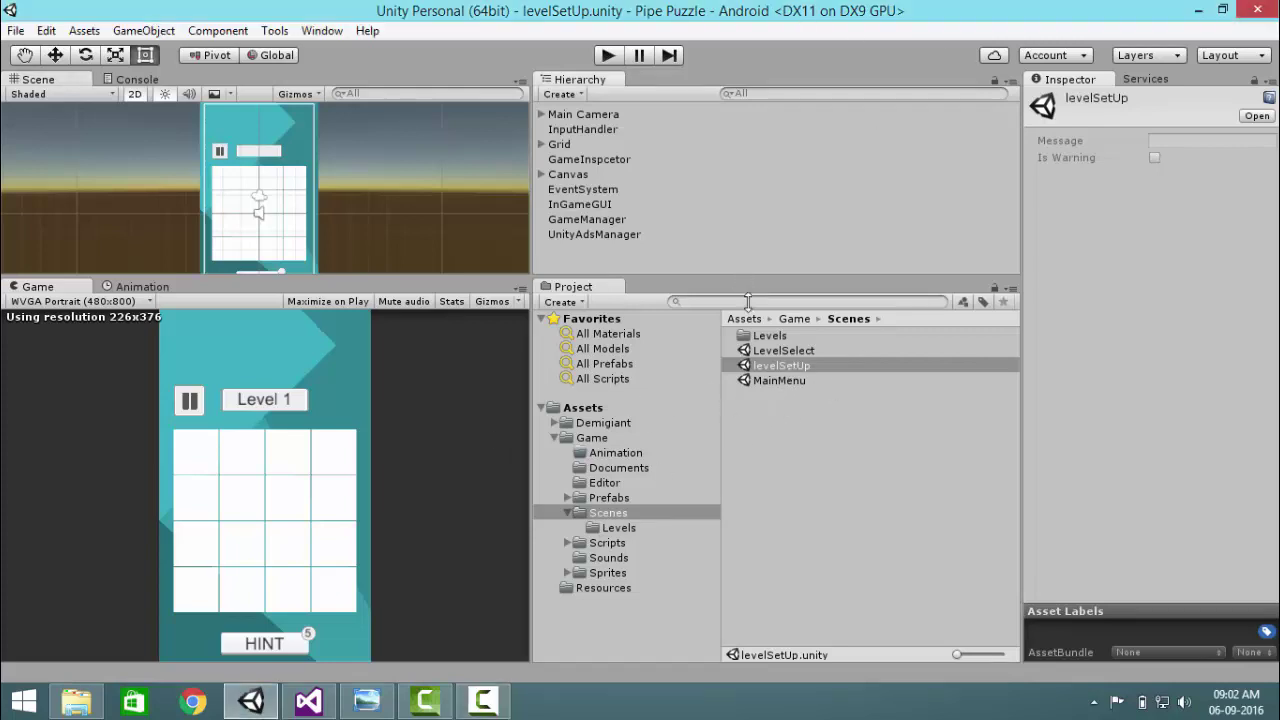
pyautogui.moveTo(743, 280); pyautogui.dragTo(743, 315)
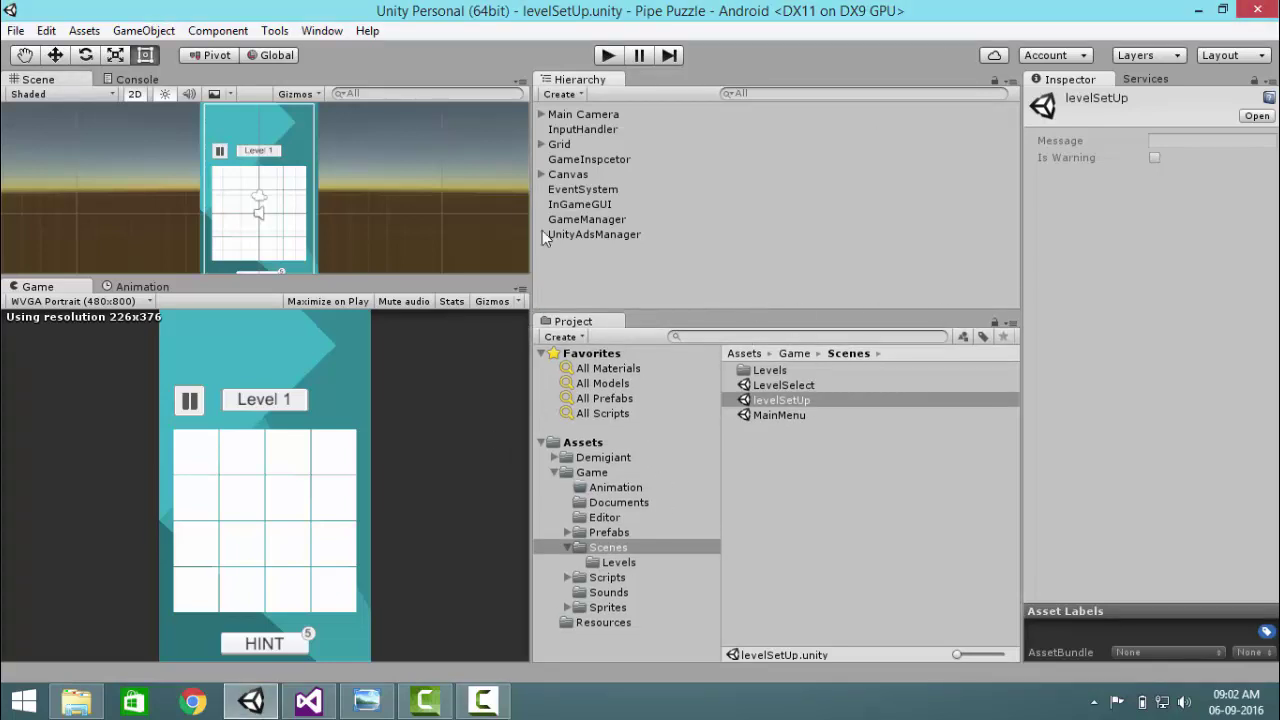
# - Expand the Grid object and inspect cells 0,0 through 0,3
pyautogui.click(575, 150)
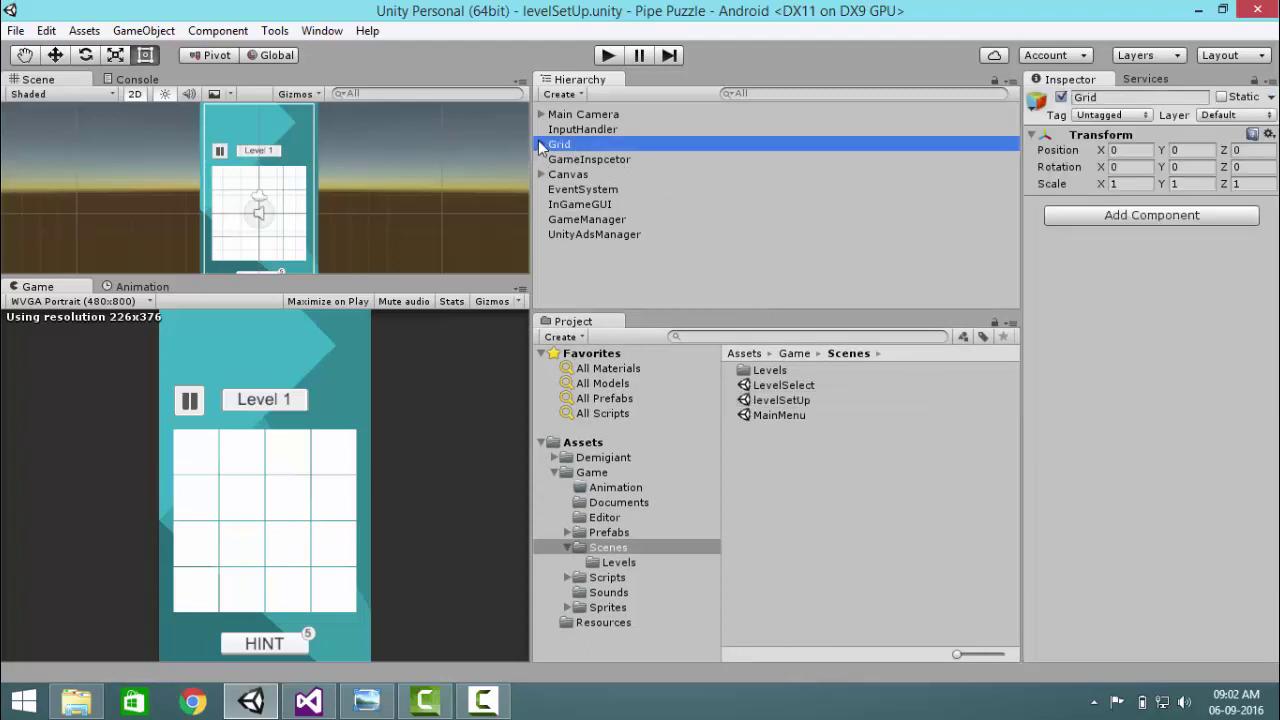
pyautogui.click(541, 145)
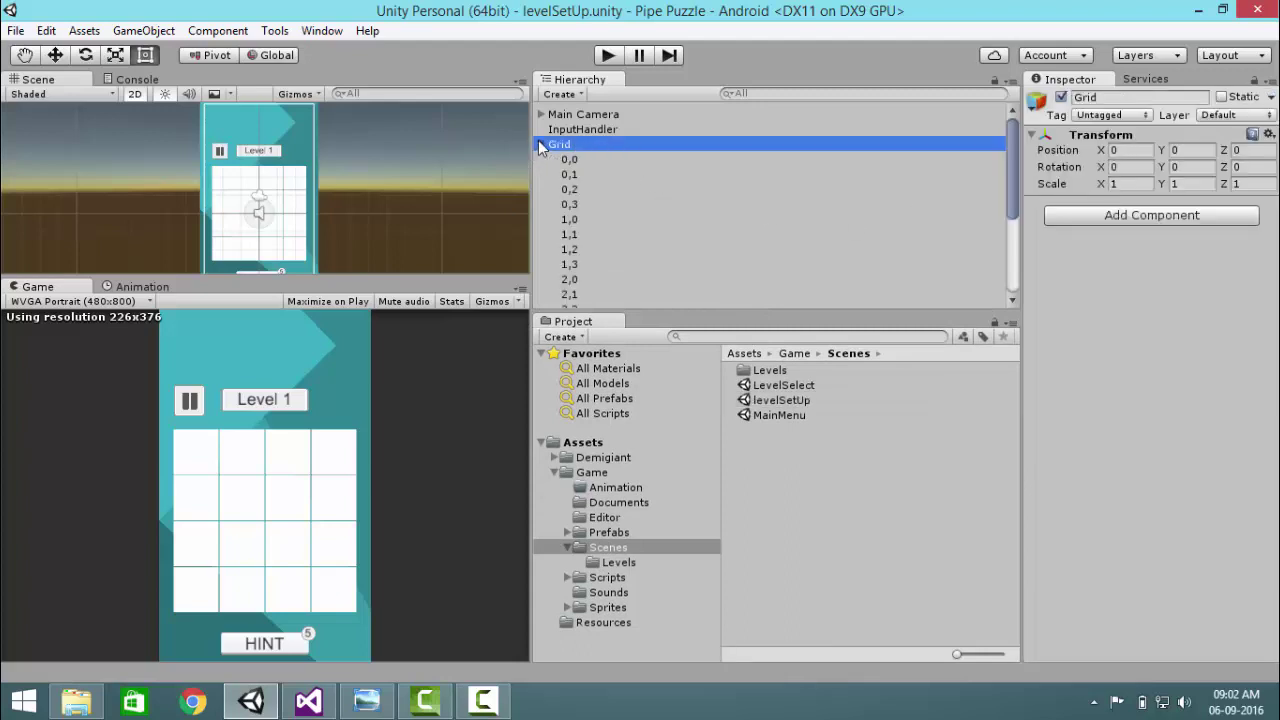
pyautogui.click(590, 160)
pyautogui.click(601, 175)
pyautogui.click(598, 189)
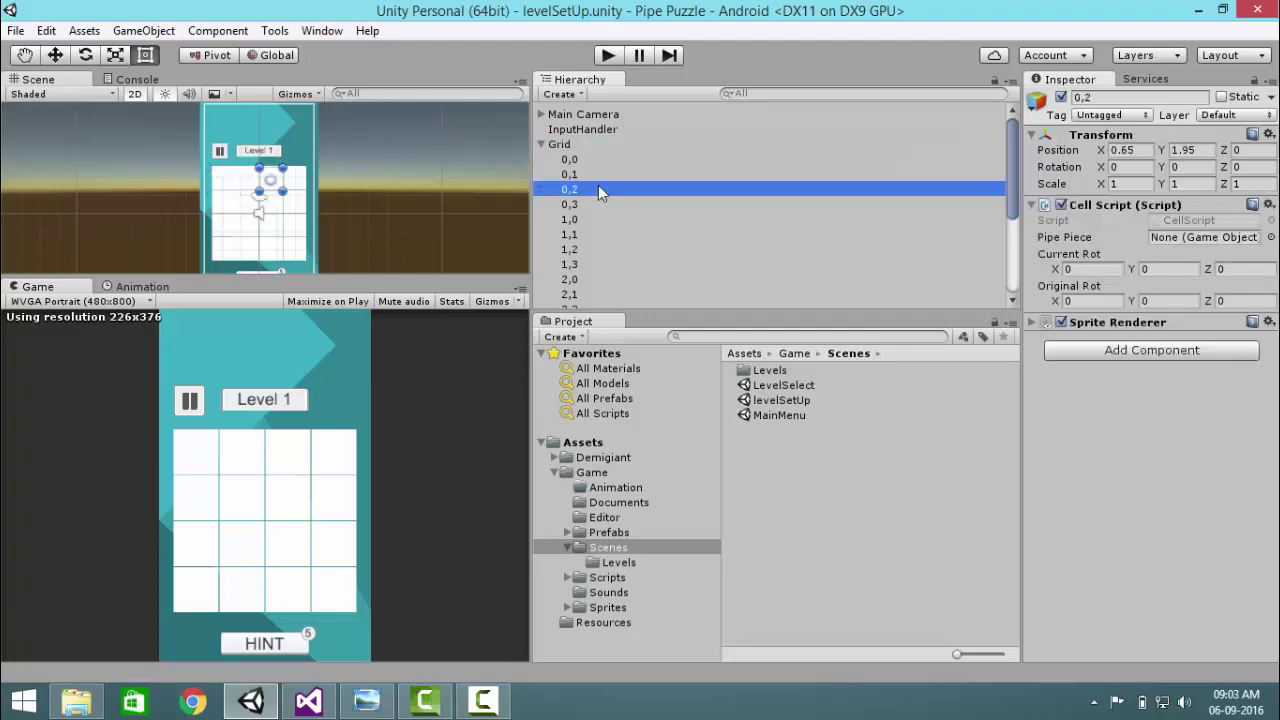
pyautogui.click(600, 204)
# - Enlarge the Scene view, pan onto the puzzle grid, and re-check cells 0,0 to 0,2
pyautogui.scroll(2, 419, 257)
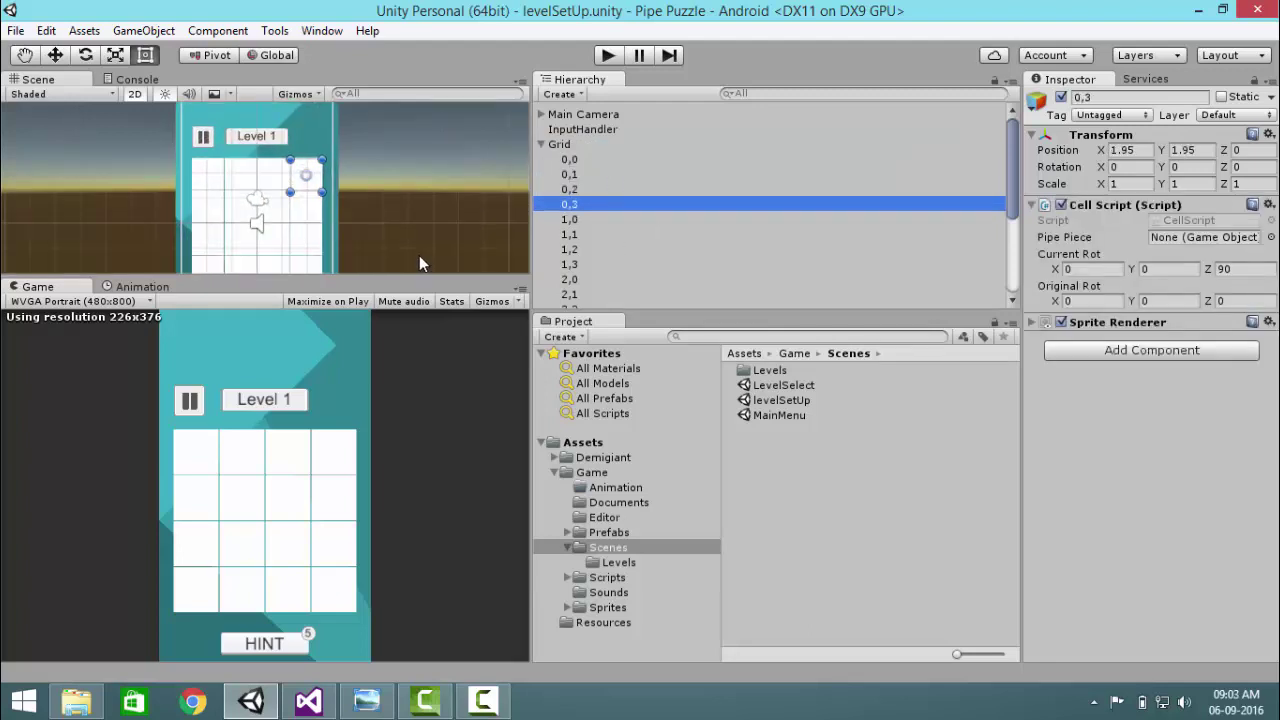
pyautogui.moveTo(393, 275); pyautogui.dragTo(393, 458)
pyautogui.scroll(2, 443, 280)
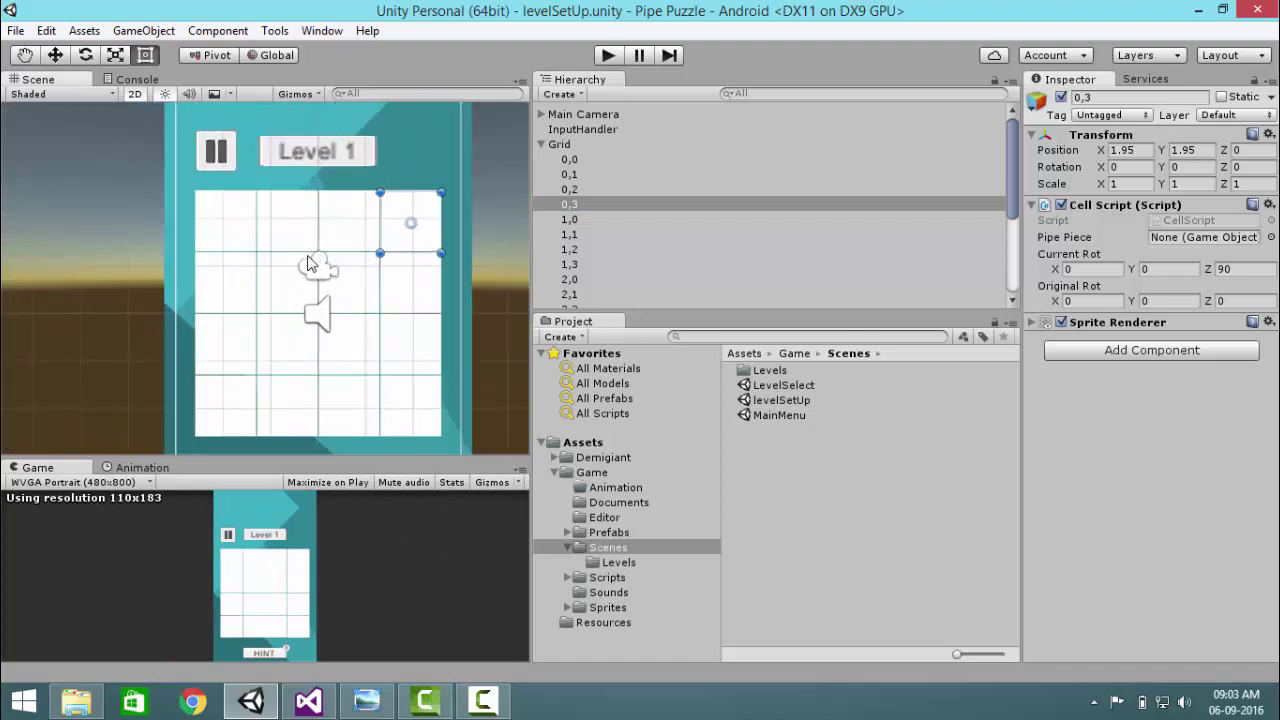
pyautogui.moveTo(331, 254); pyautogui.dragTo(305, 279, button='middle')
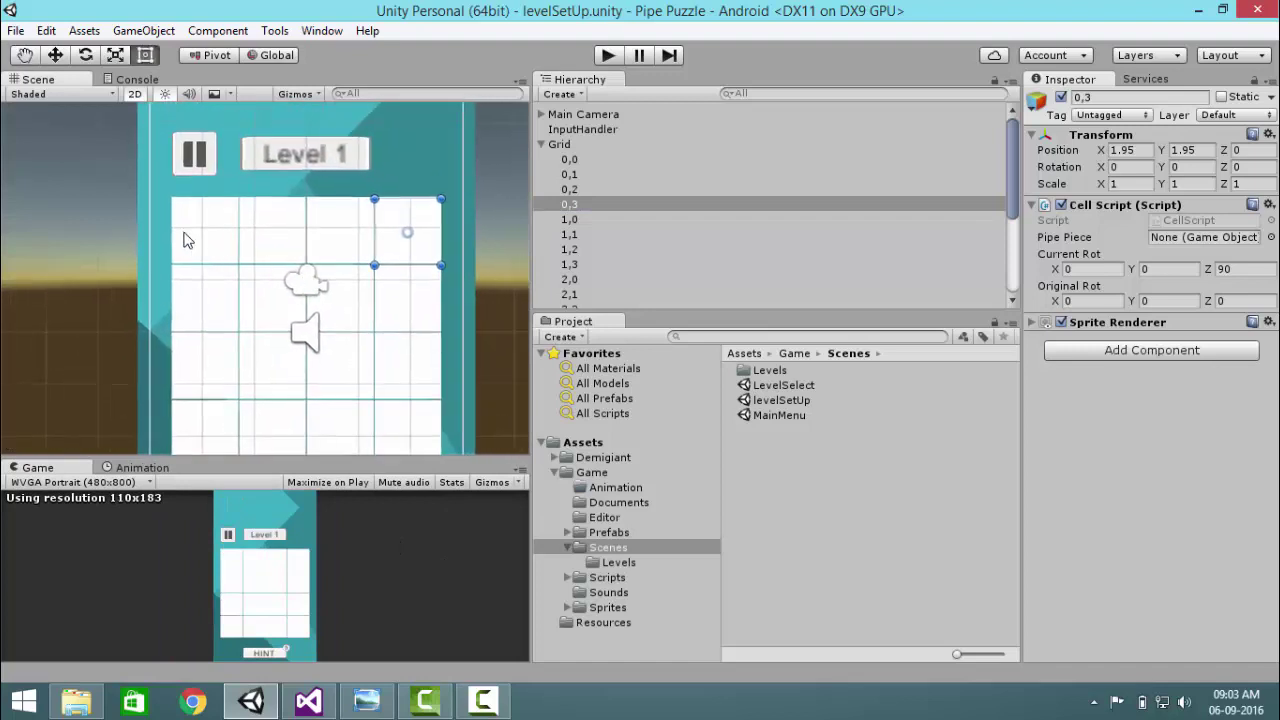
pyautogui.click(588, 160)
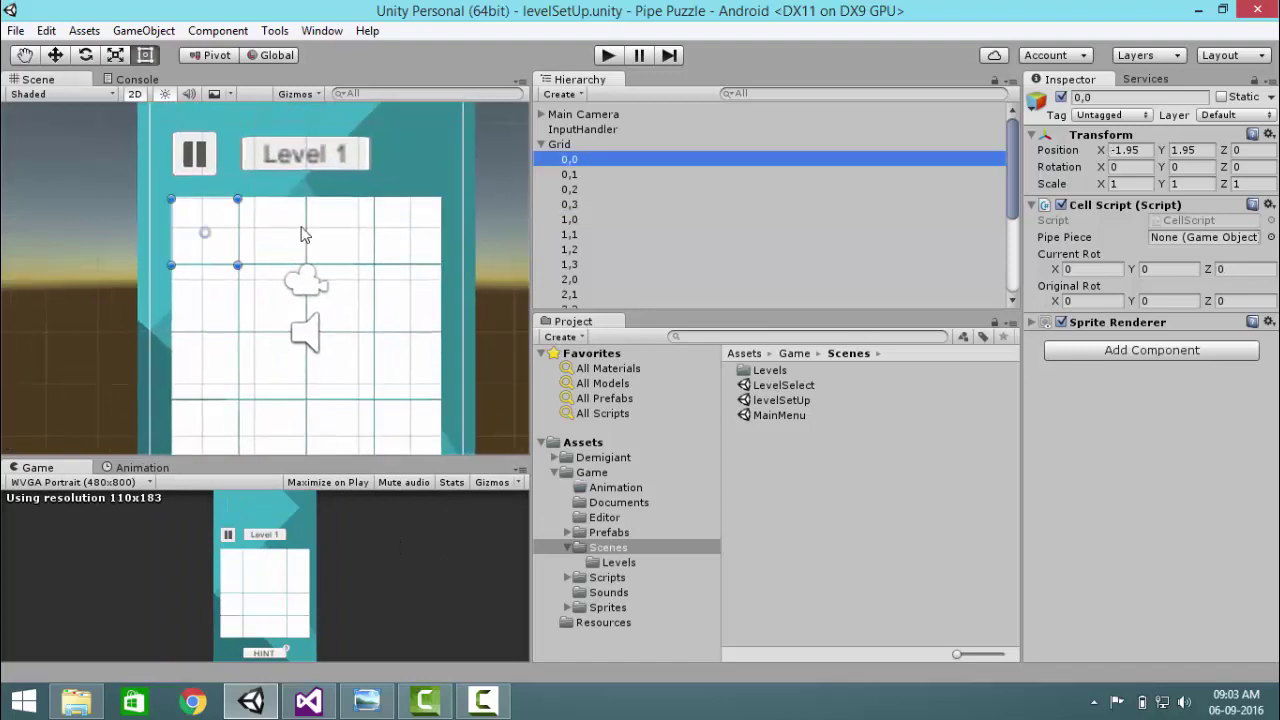
pyautogui.click(600, 174)
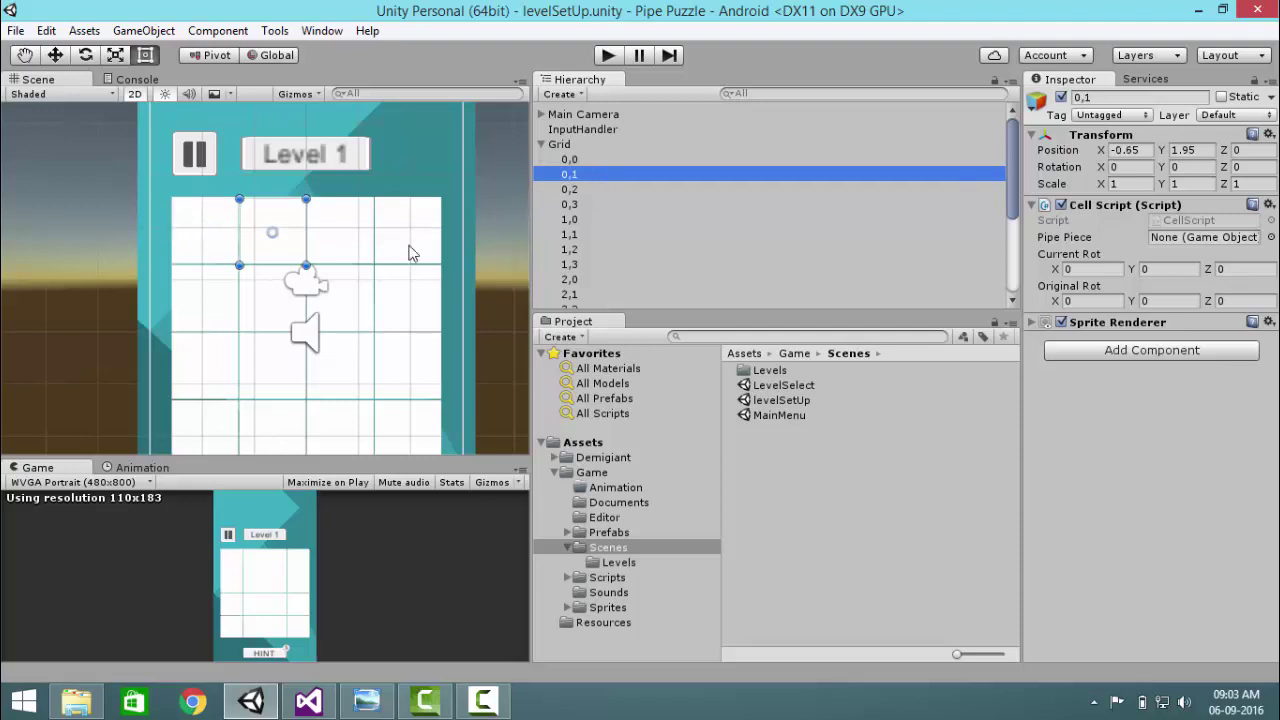
pyautogui.press('F2')
pyautogui.click(607, 190)
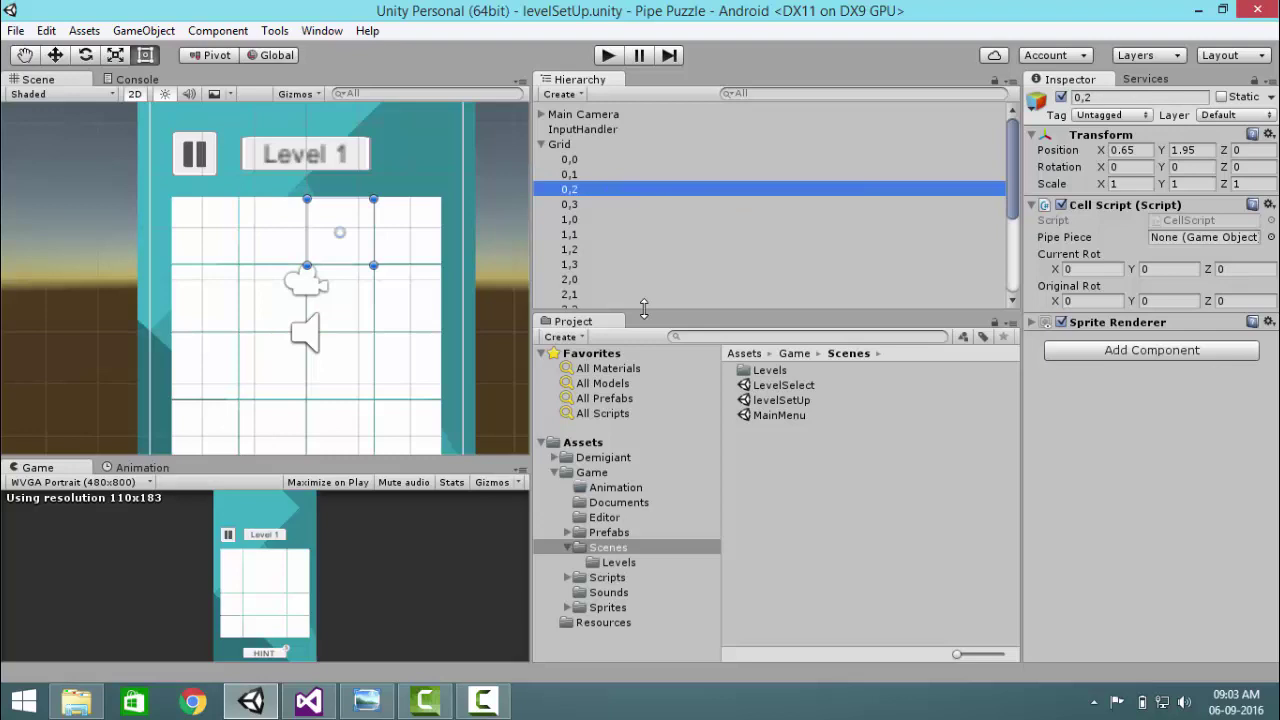
pyautogui.scroll(-3, 479, 338)
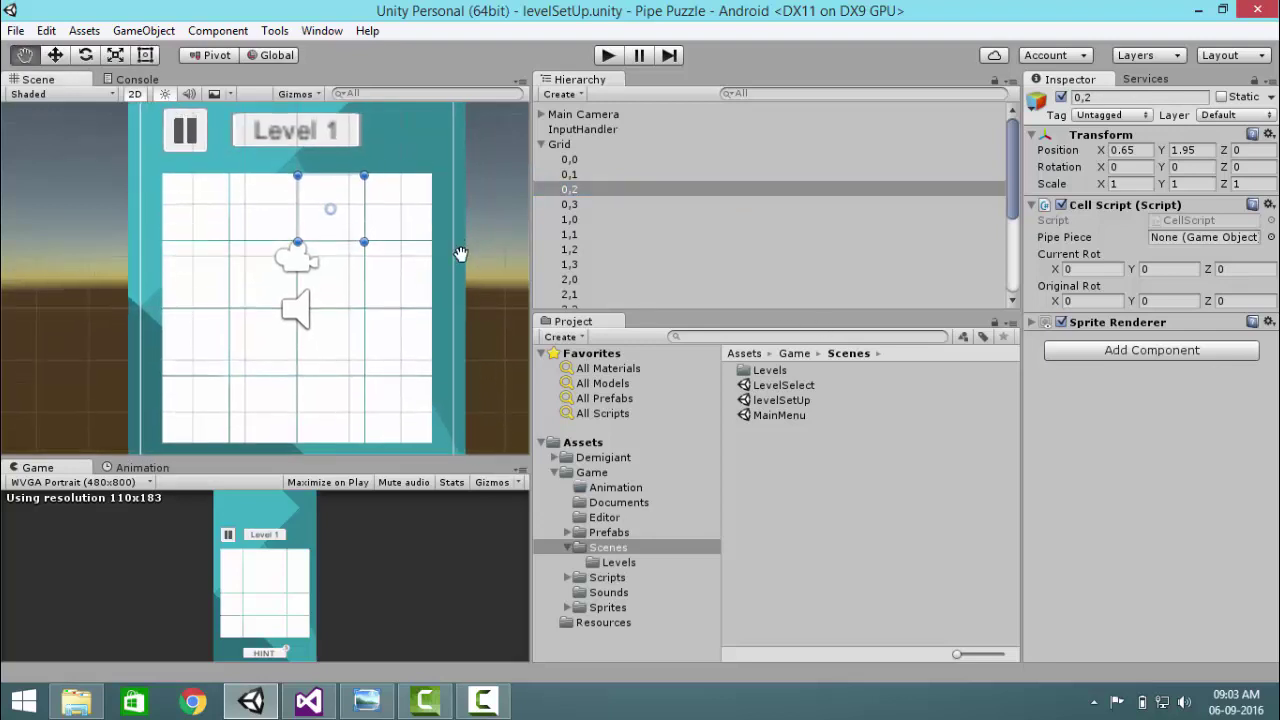
# - Compare the InCompleteExample and CompleteExample images in Photo Viewer, ending on CompleteExample
pyautogui.click(366, 700)
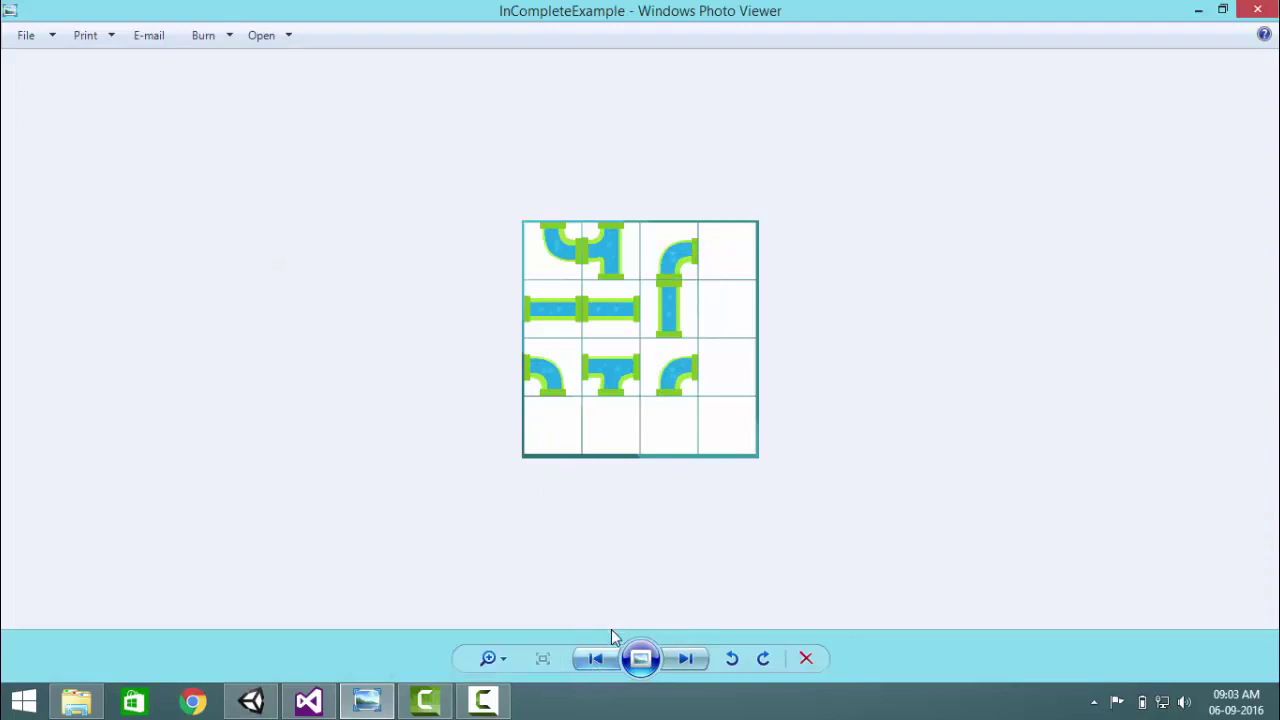
pyautogui.click(596, 658)
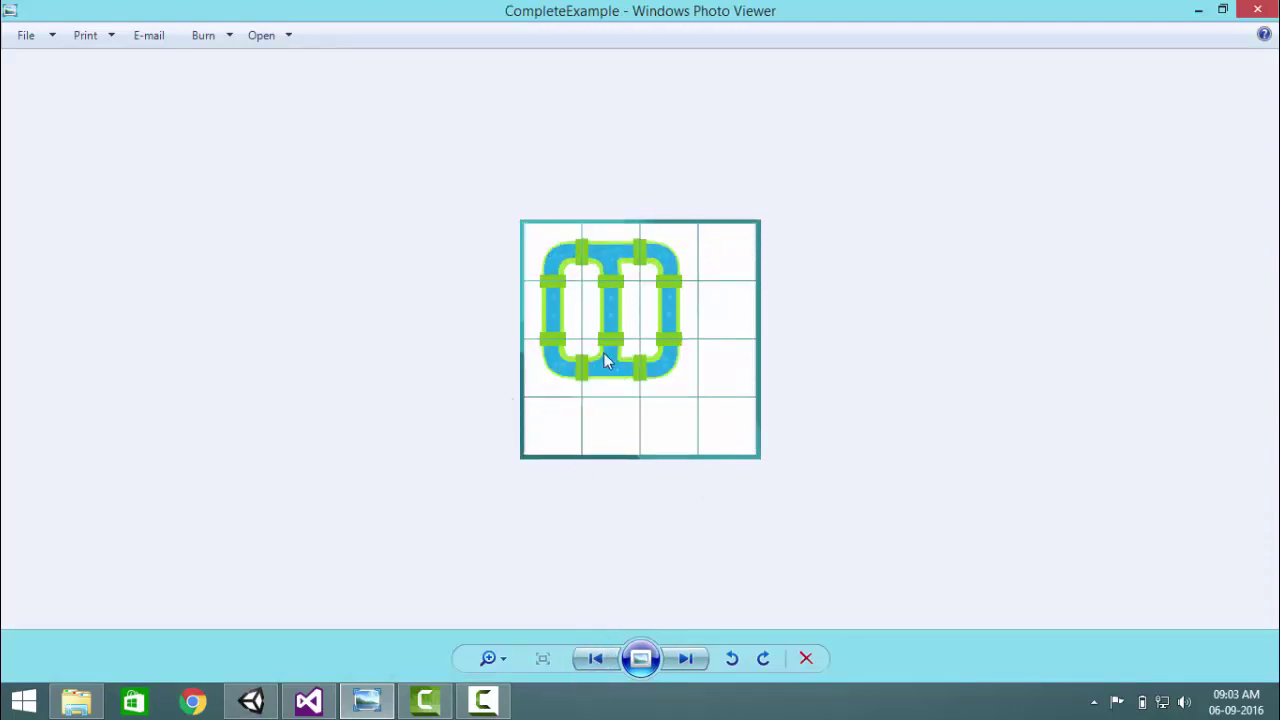
pyautogui.click(685, 658)
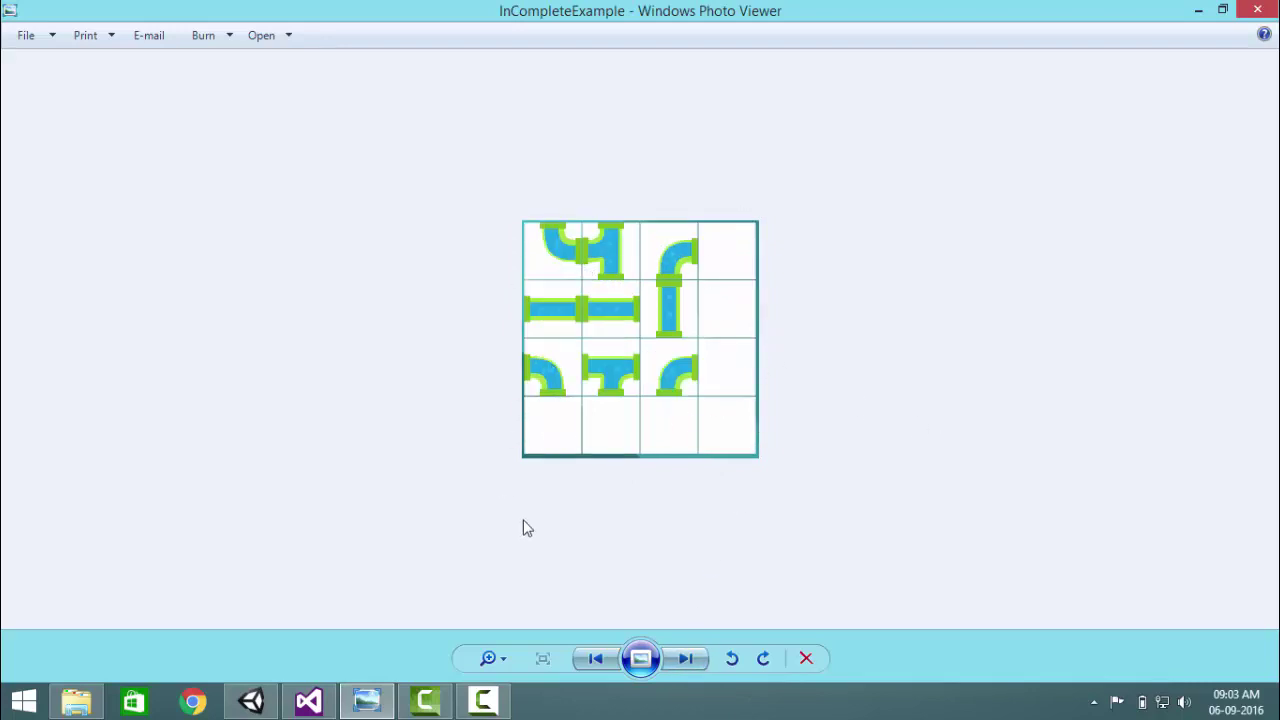
pyautogui.click(595, 658)
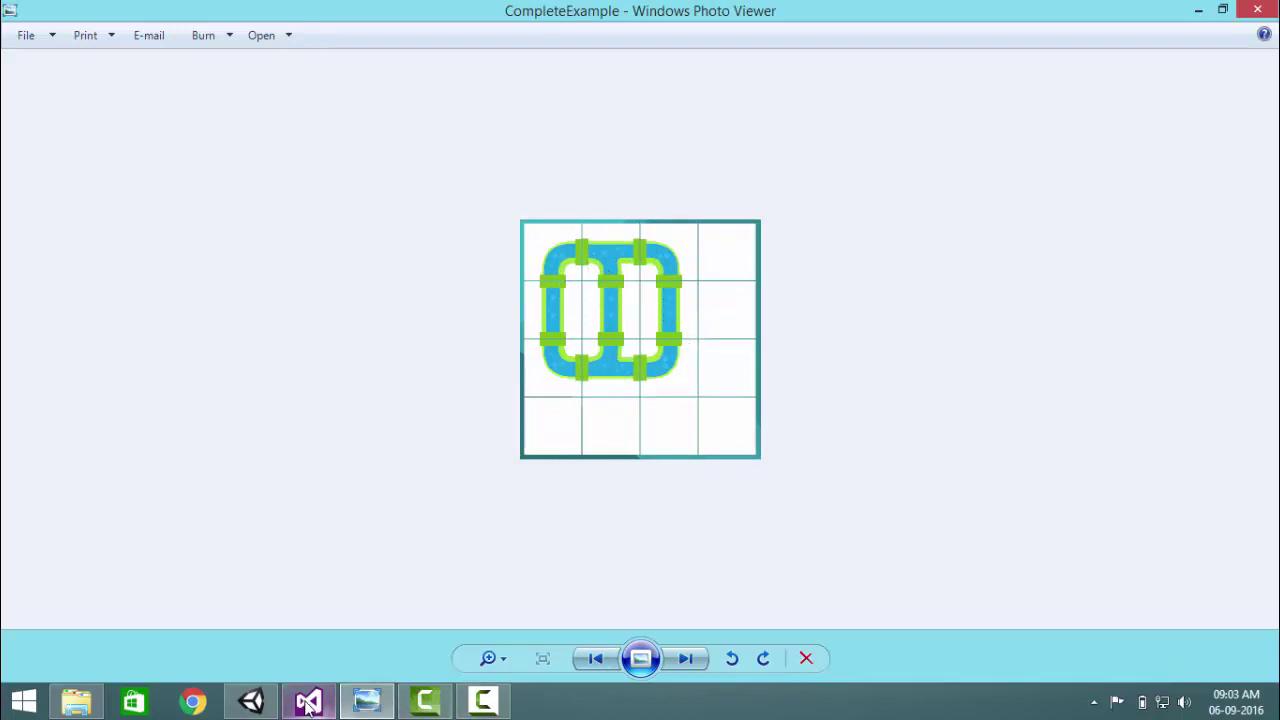
# - Expand Assets > Game > Prefabs and browse the Fixed and Movable pipe prefab folders
pyautogui.click(250, 701)
pyautogui.click(609, 532)
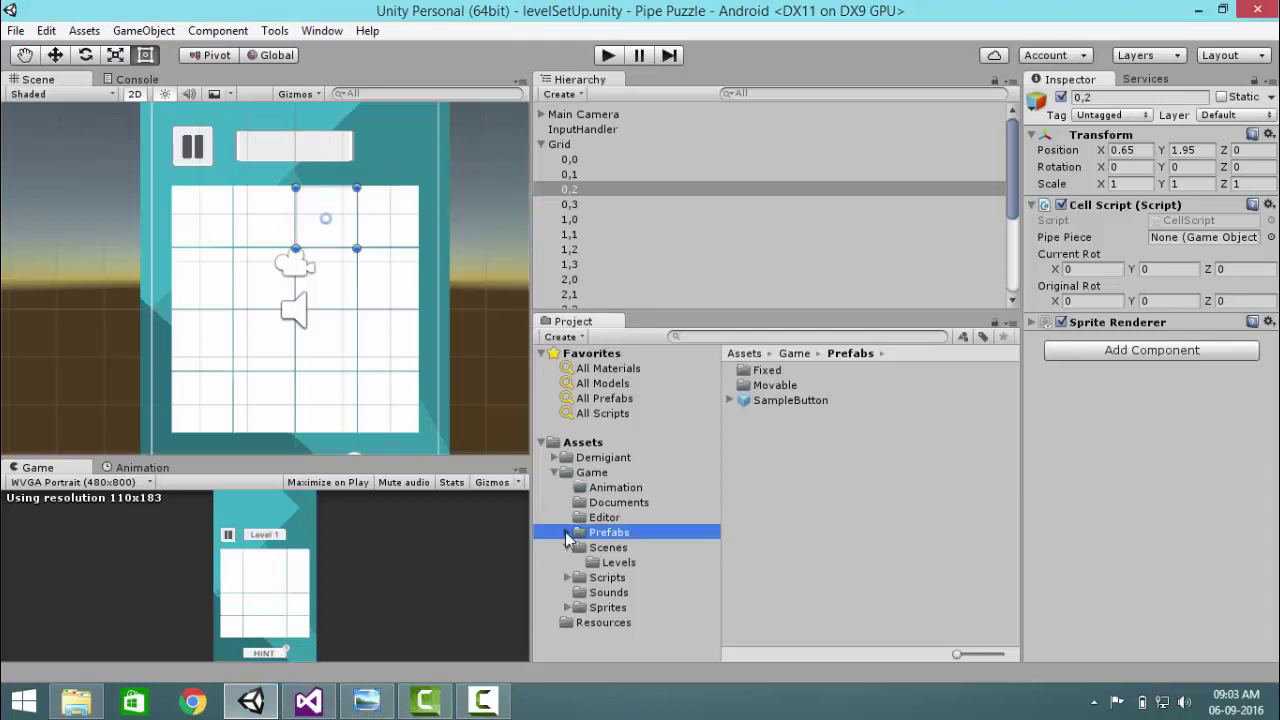
pyautogui.click(567, 532)
pyautogui.click(616, 548)
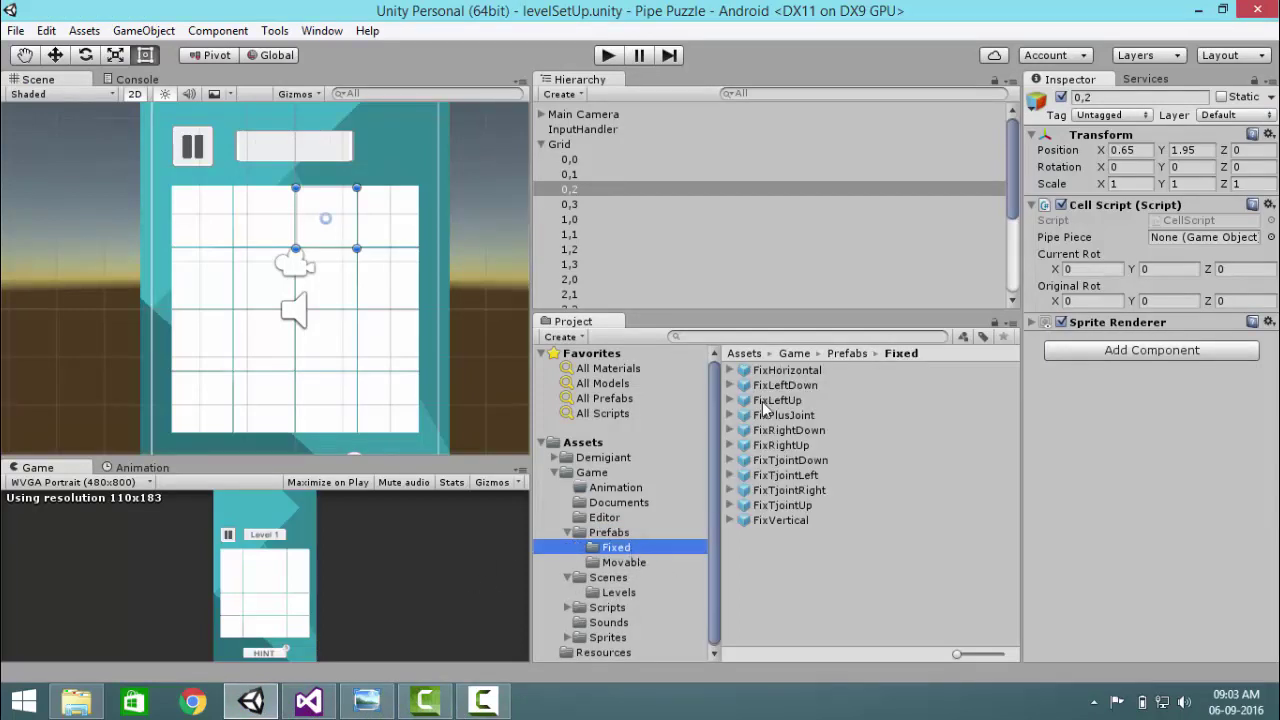
pyautogui.click(618, 562)
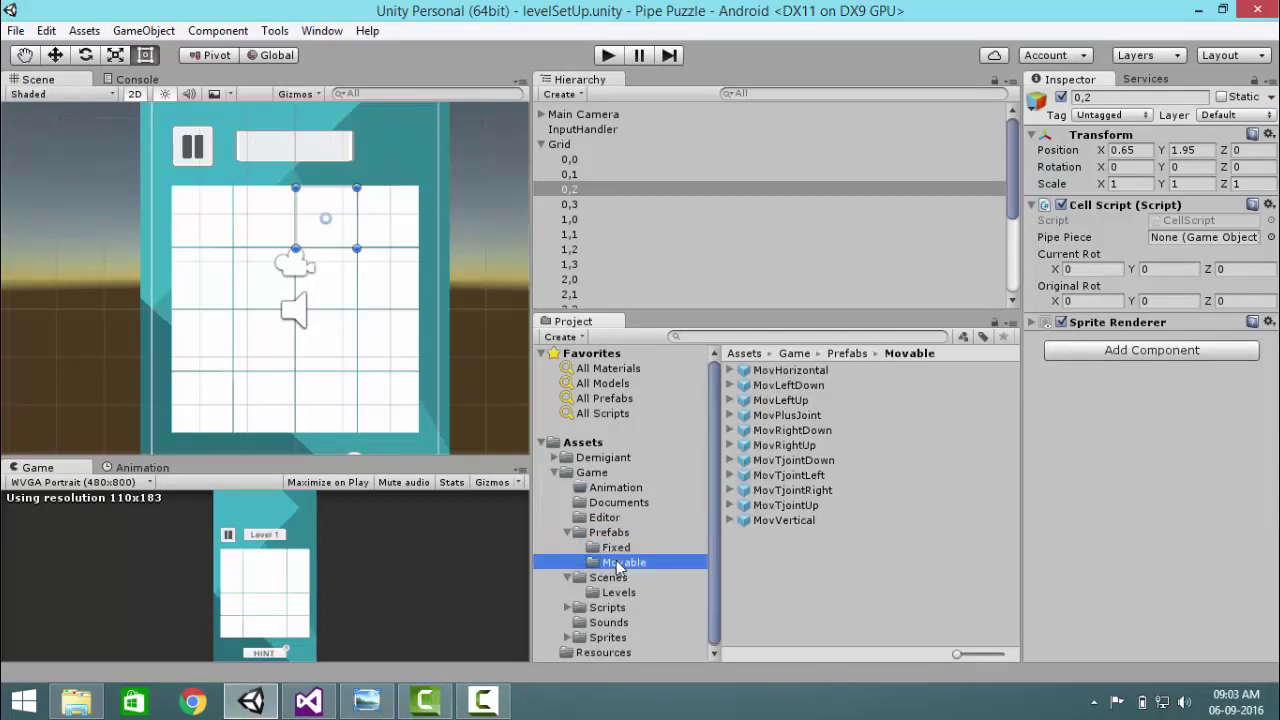
pyautogui.click(616, 547)
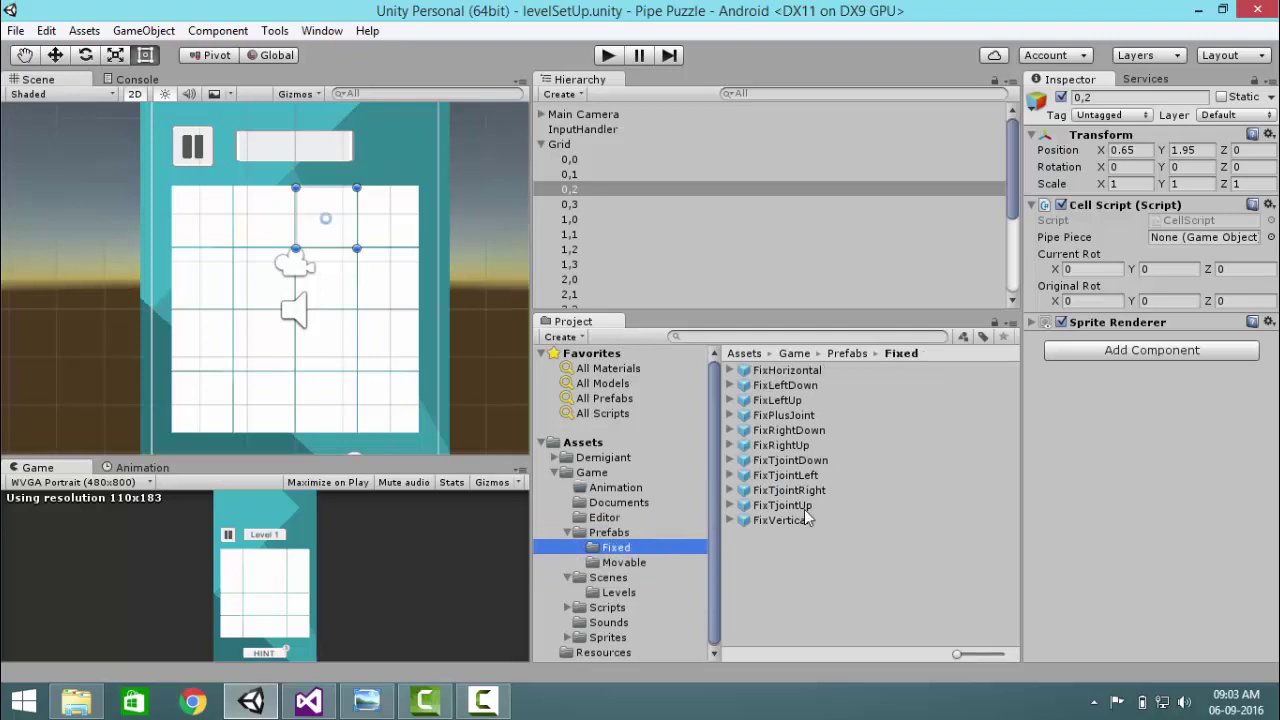
pyautogui.click(656, 567)
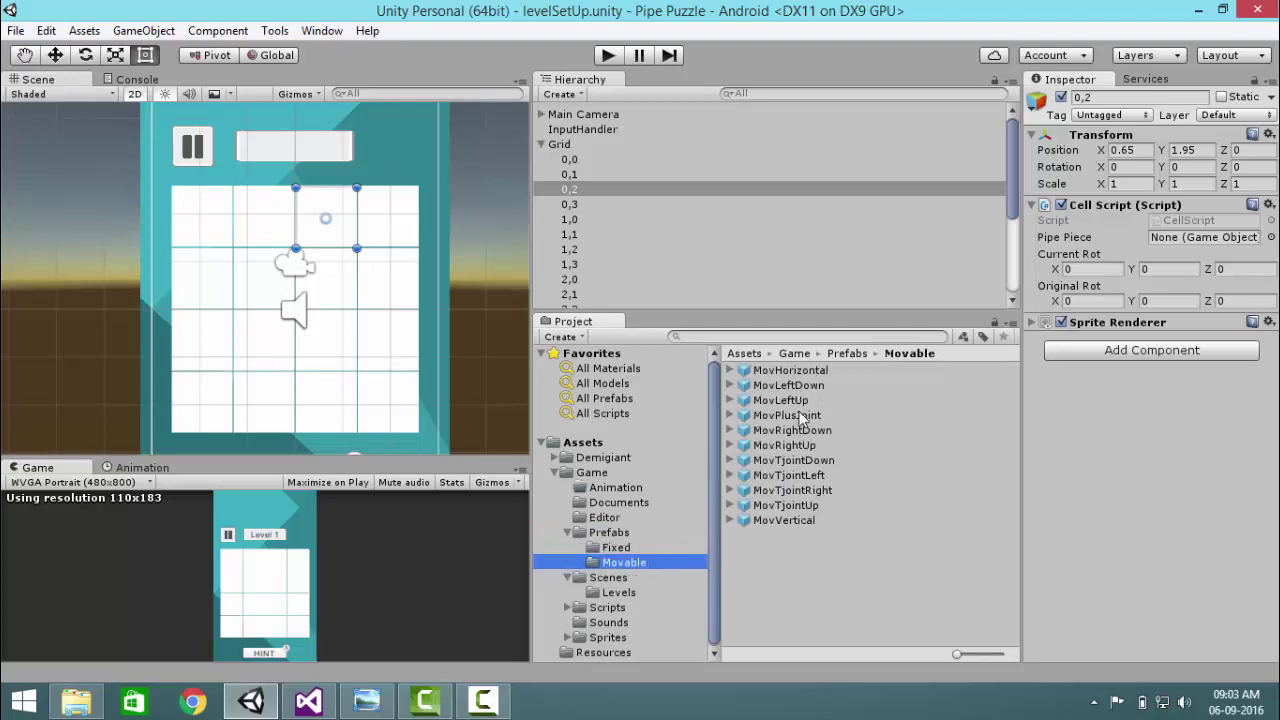
# - Bring Photo Viewer forward with the CompleteExample finished pipe loop
pyautogui.click(366, 700)
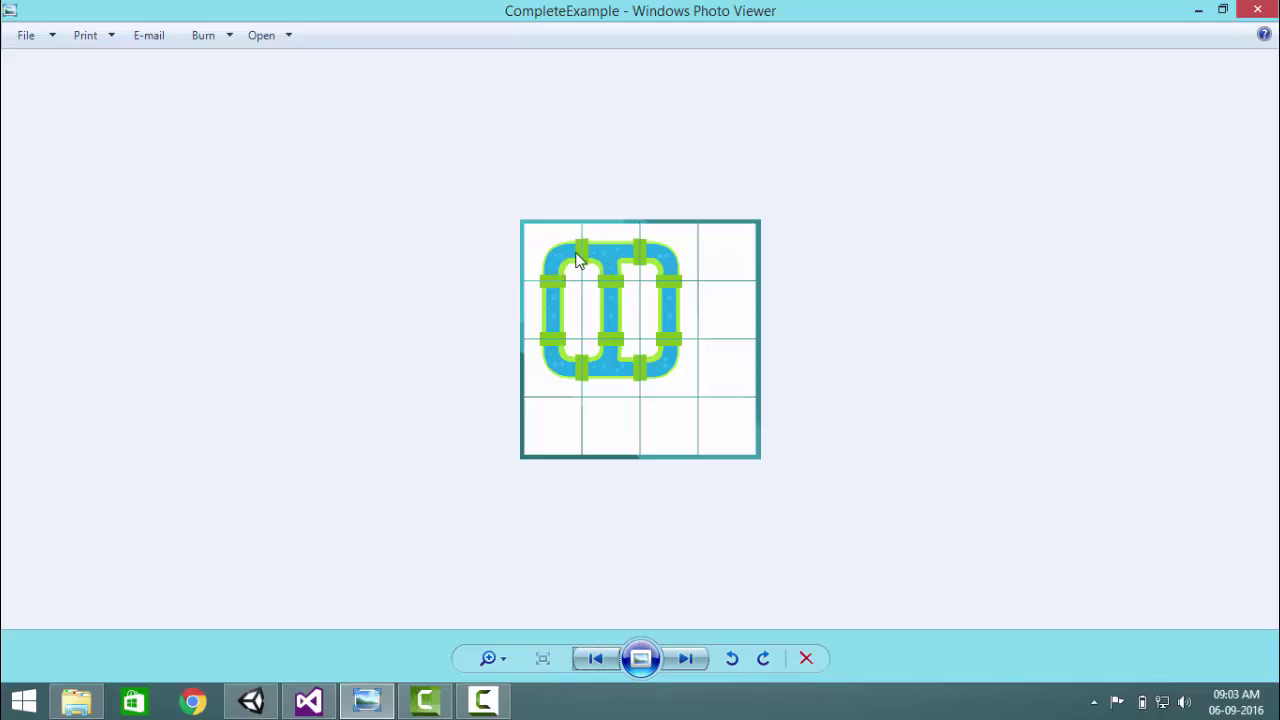
# - Widen the Inspector and assign MovRightUp as cell 0,0's pipe piece, checking the reference image
pyautogui.click(251, 702)
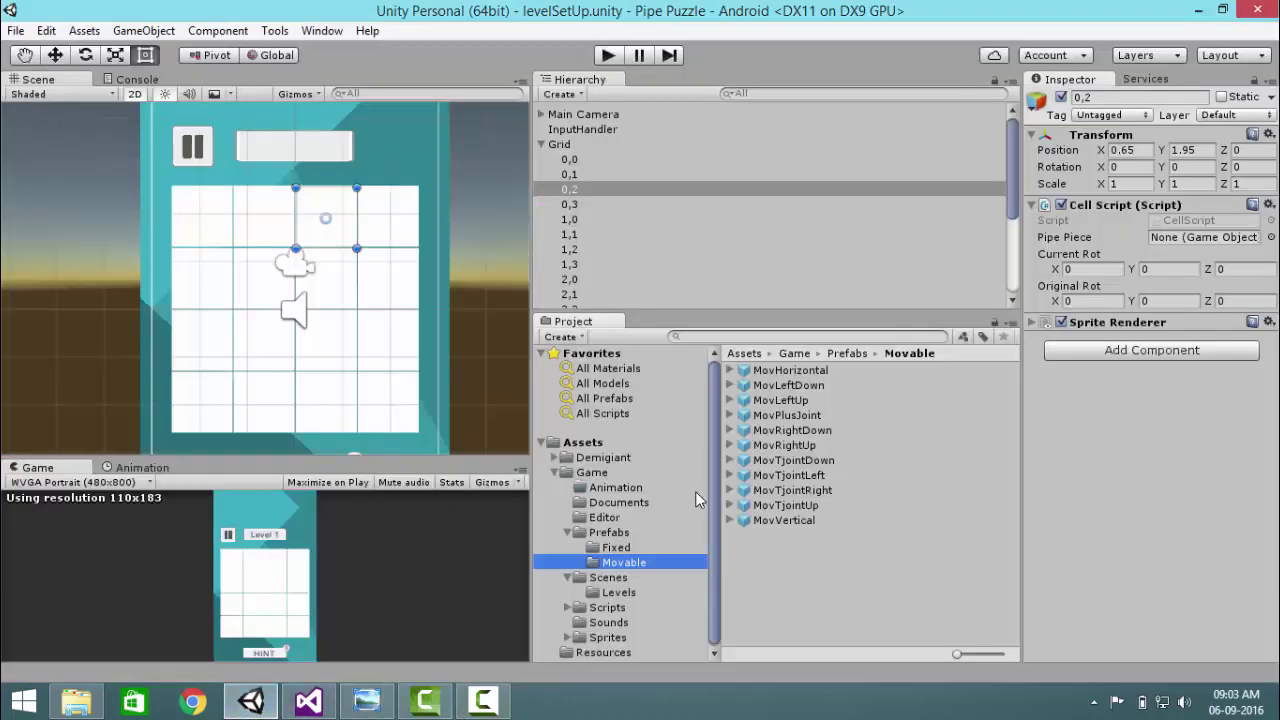
pyautogui.click(386, 690)
pyautogui.click(596, 159)
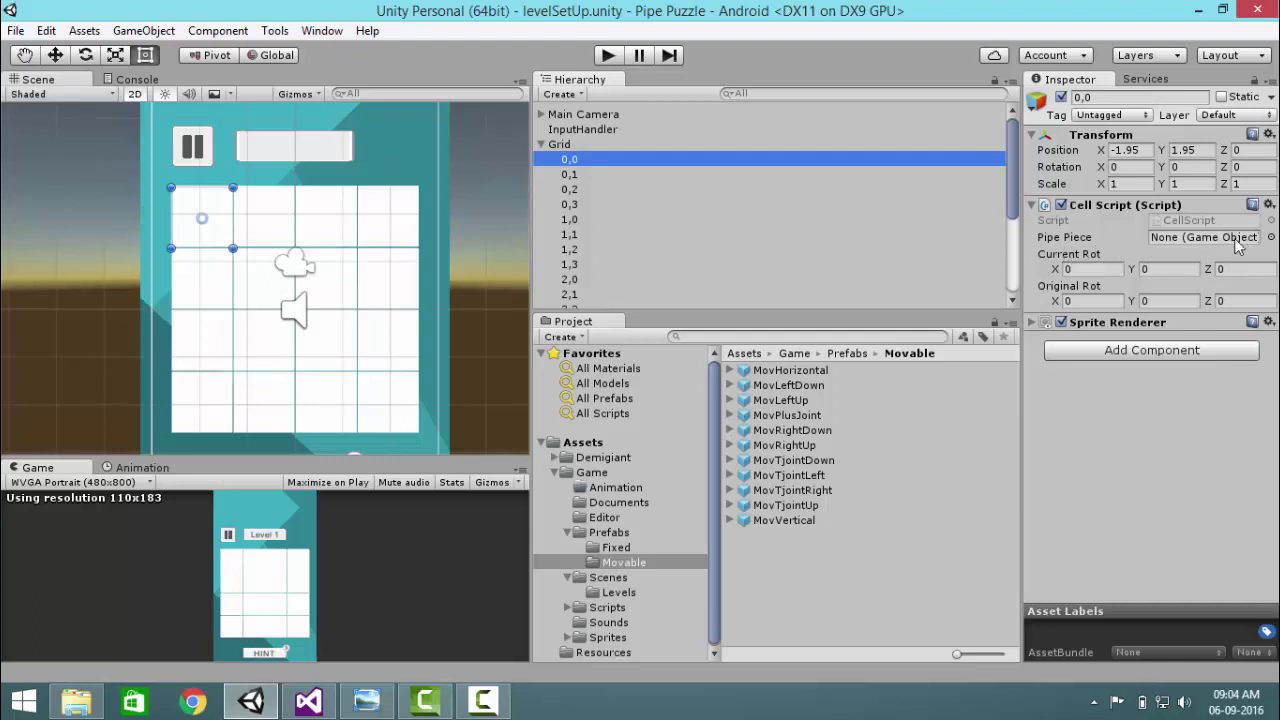
pyautogui.moveTo(1020, 254); pyautogui.dragTo(937, 260)
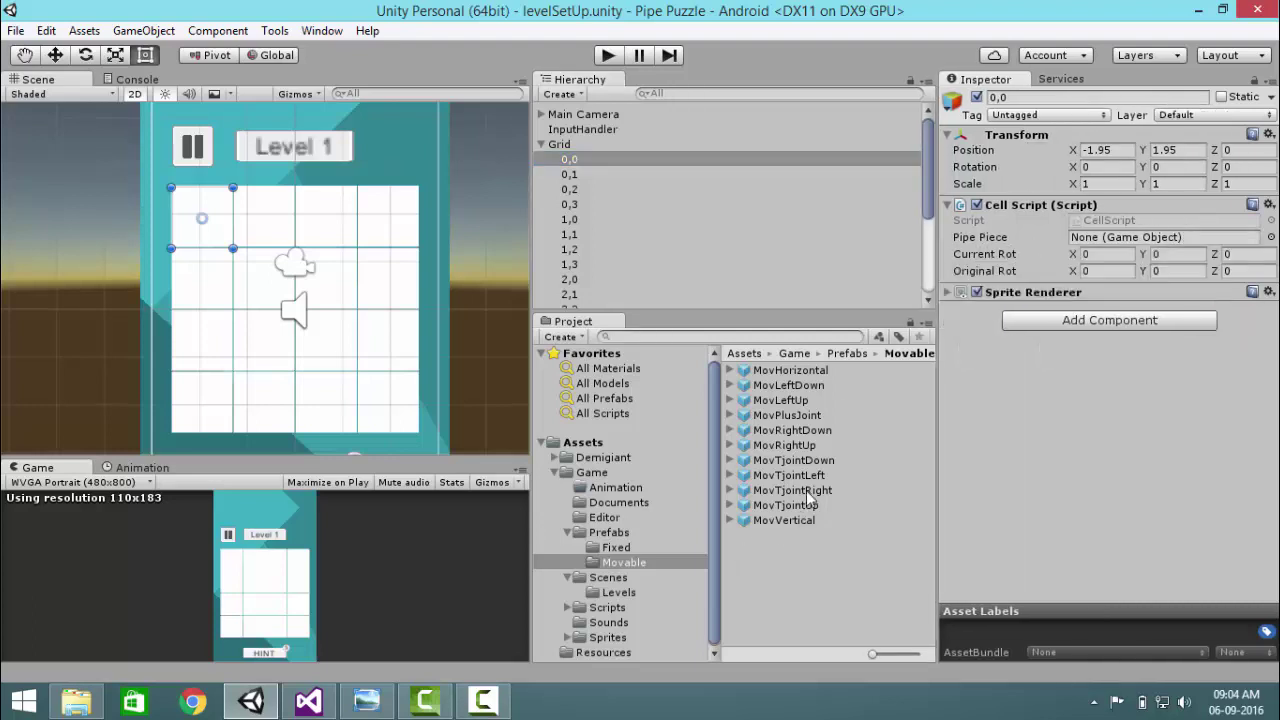
pyautogui.click(1270, 237)
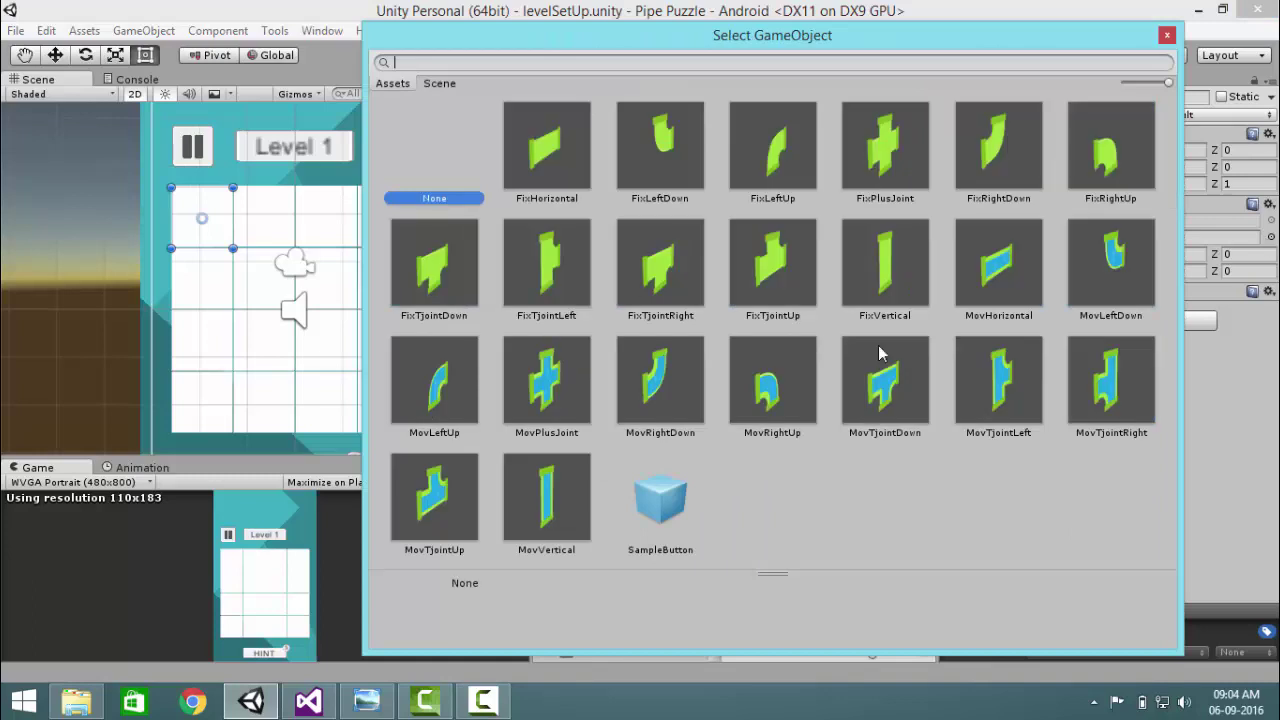
pyautogui.doubleClick(780, 392)
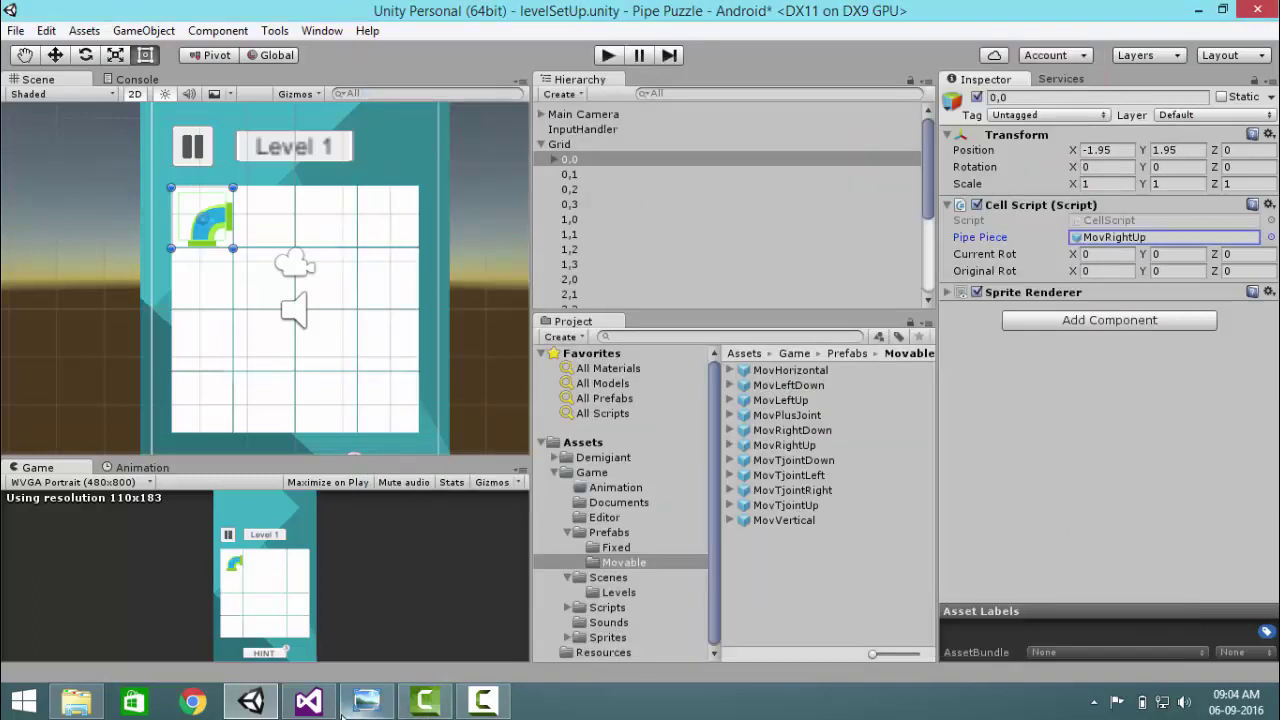
pyautogui.click(365, 705)
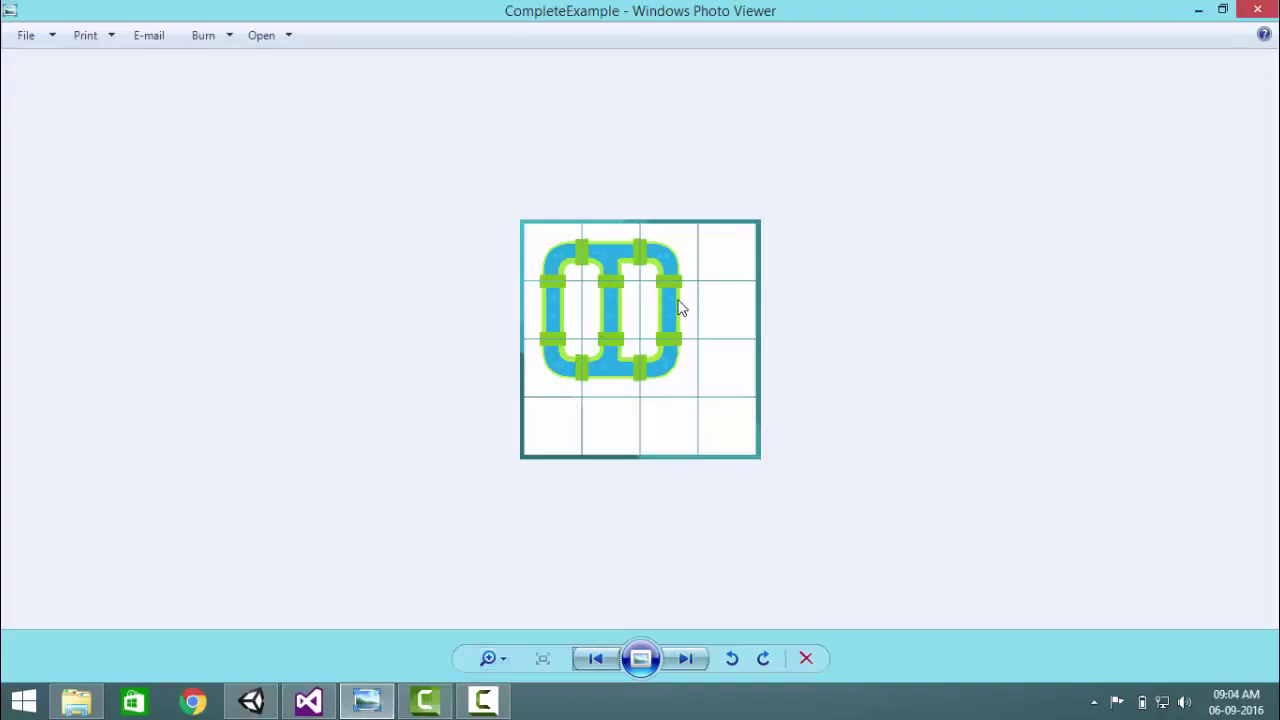
pyautogui.hotkey('alt', 'Tab')
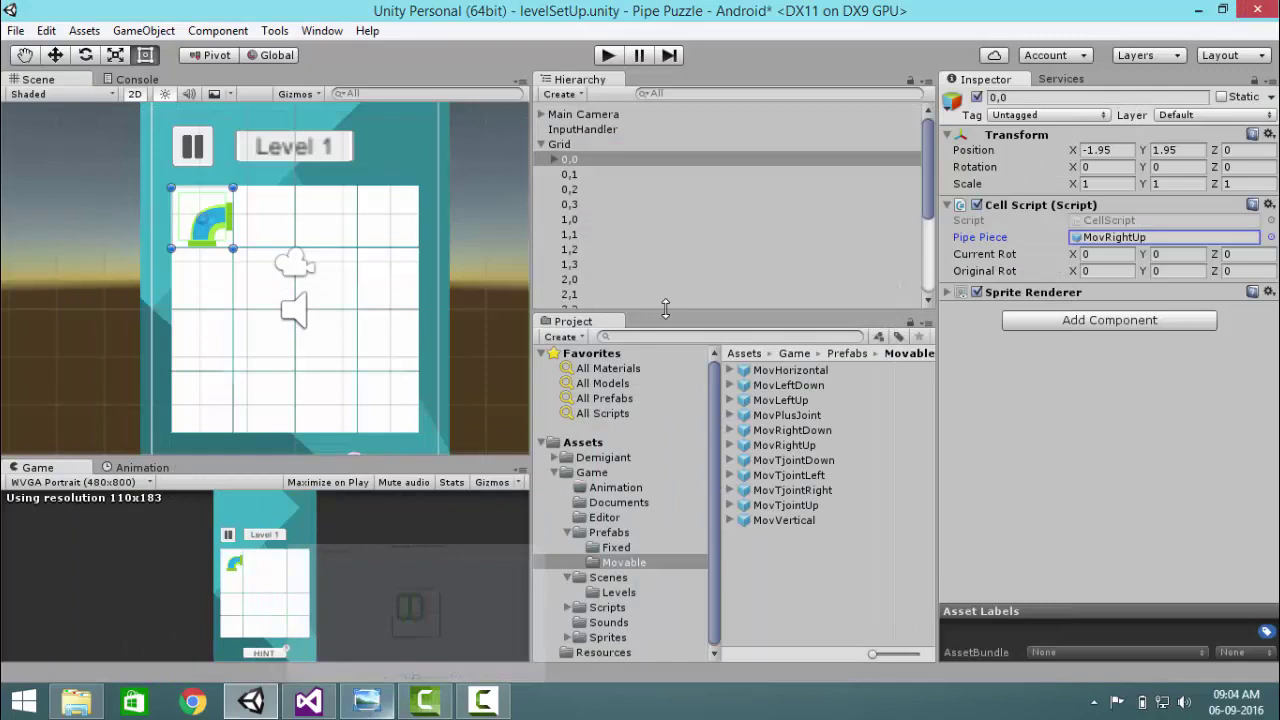
# - Assign MovTjointDown to cell 0,1, MovLeftUp to 0,2 and MovVertical to 1,0
pyautogui.click(591, 175)
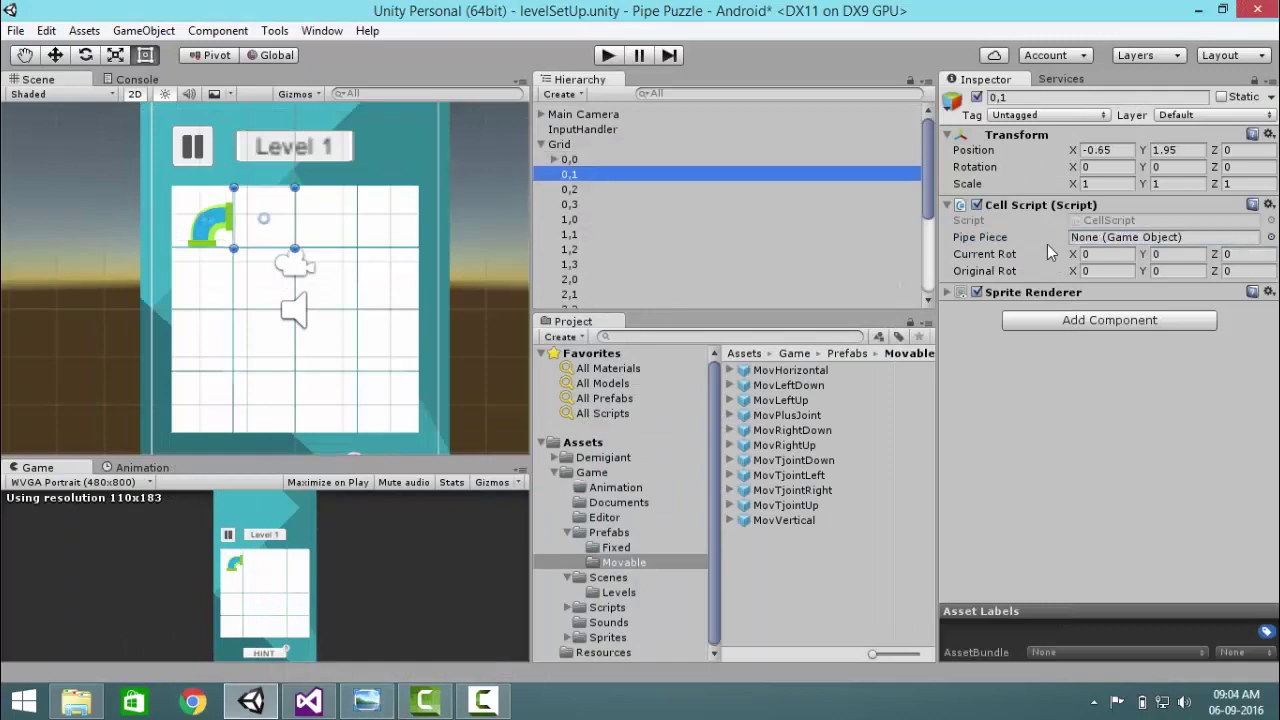
pyautogui.click(1270, 237)
pyautogui.doubleClick(891, 401)
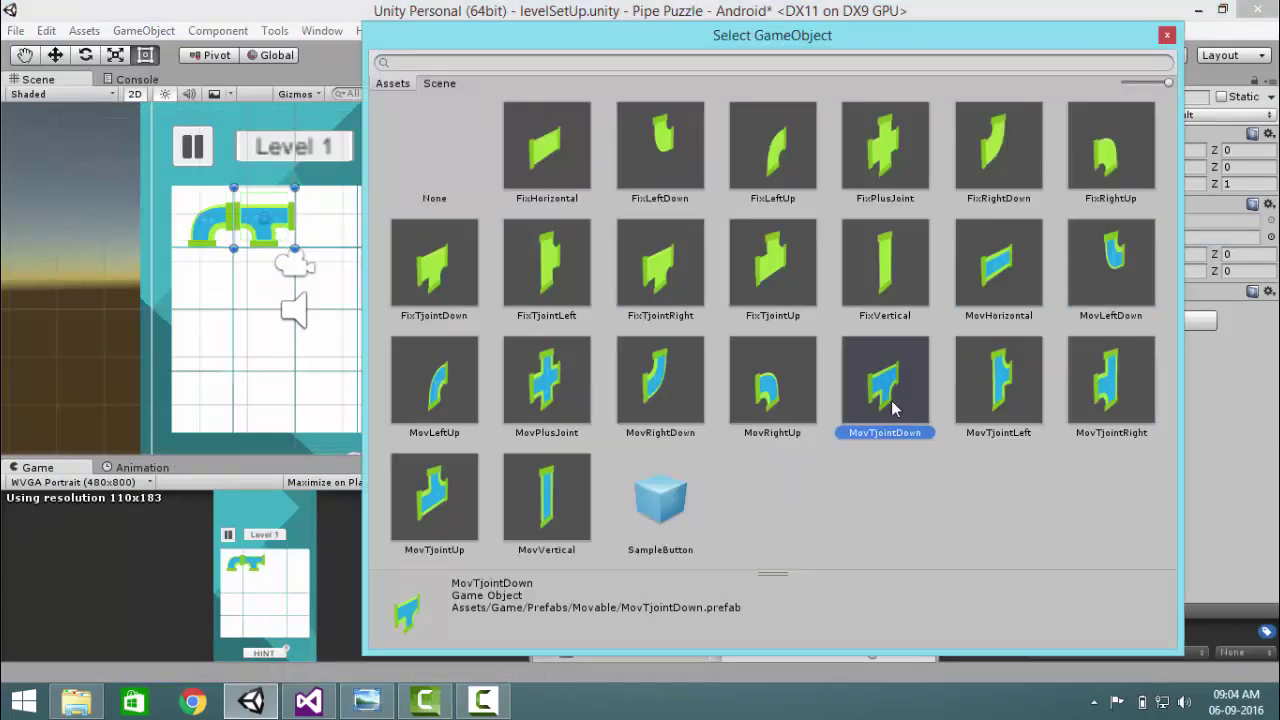
pyautogui.click(605, 192)
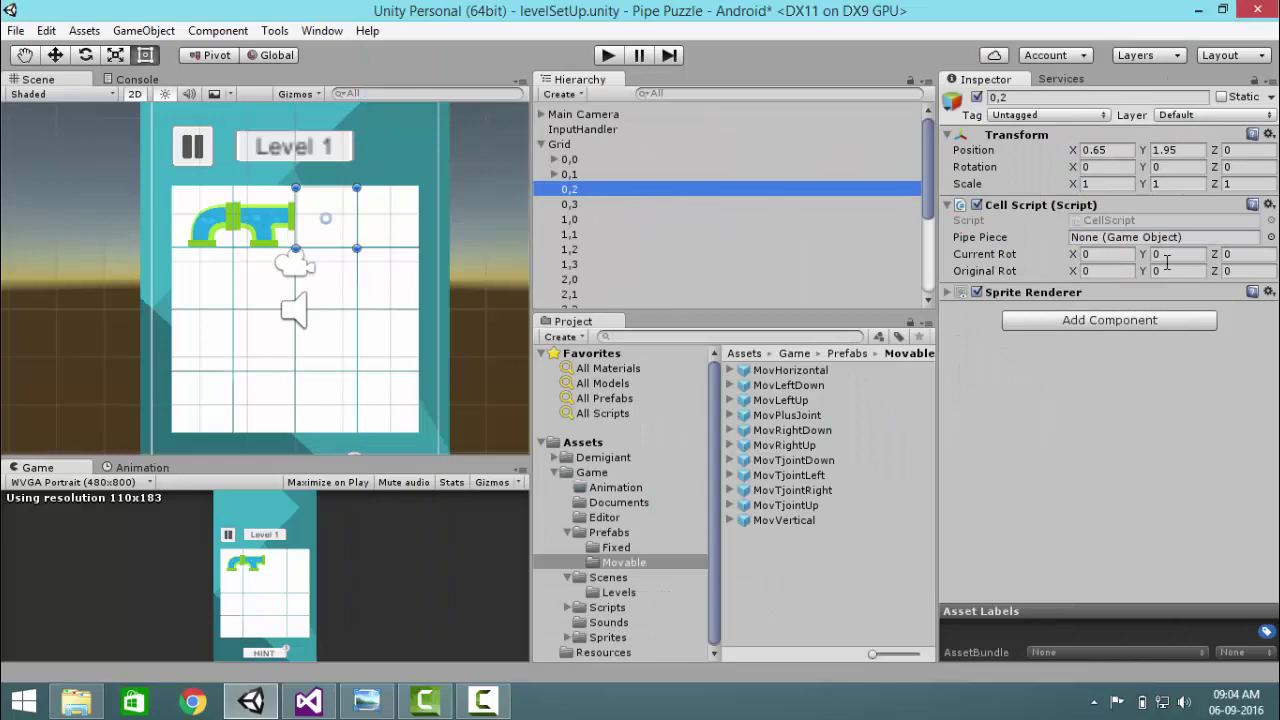
pyautogui.click(1270, 237)
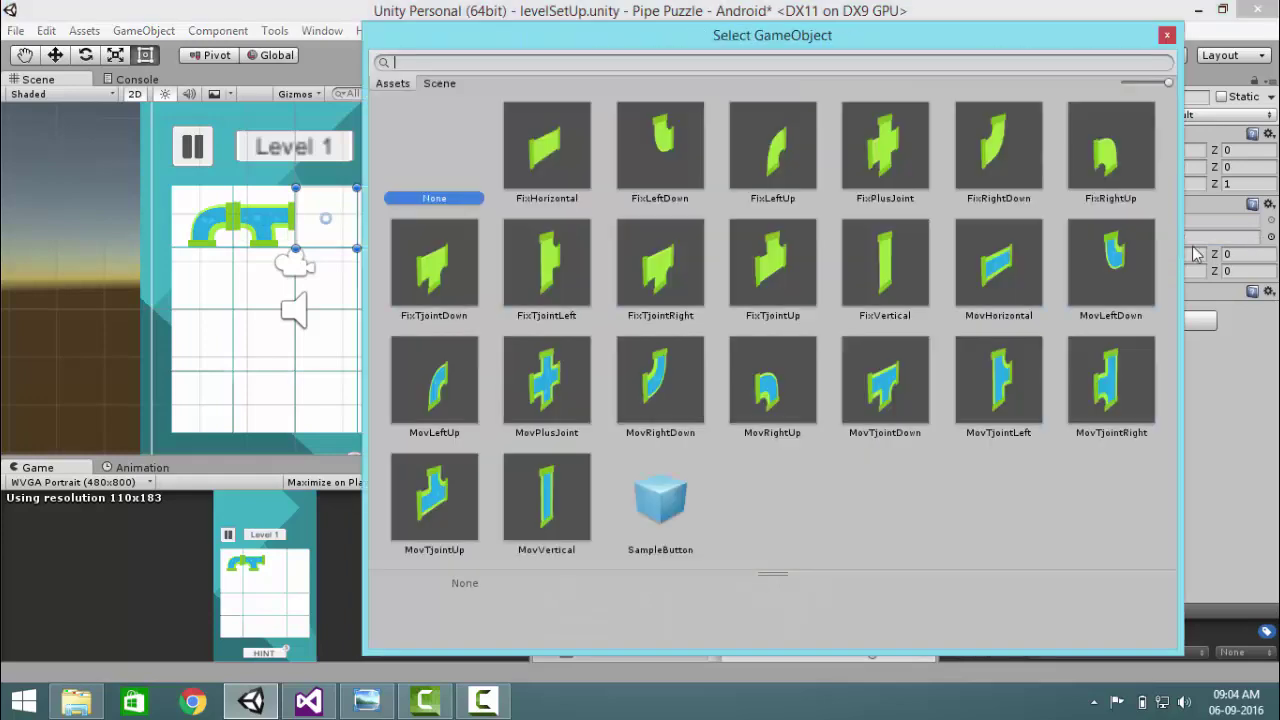
pyautogui.doubleClick(447, 400)
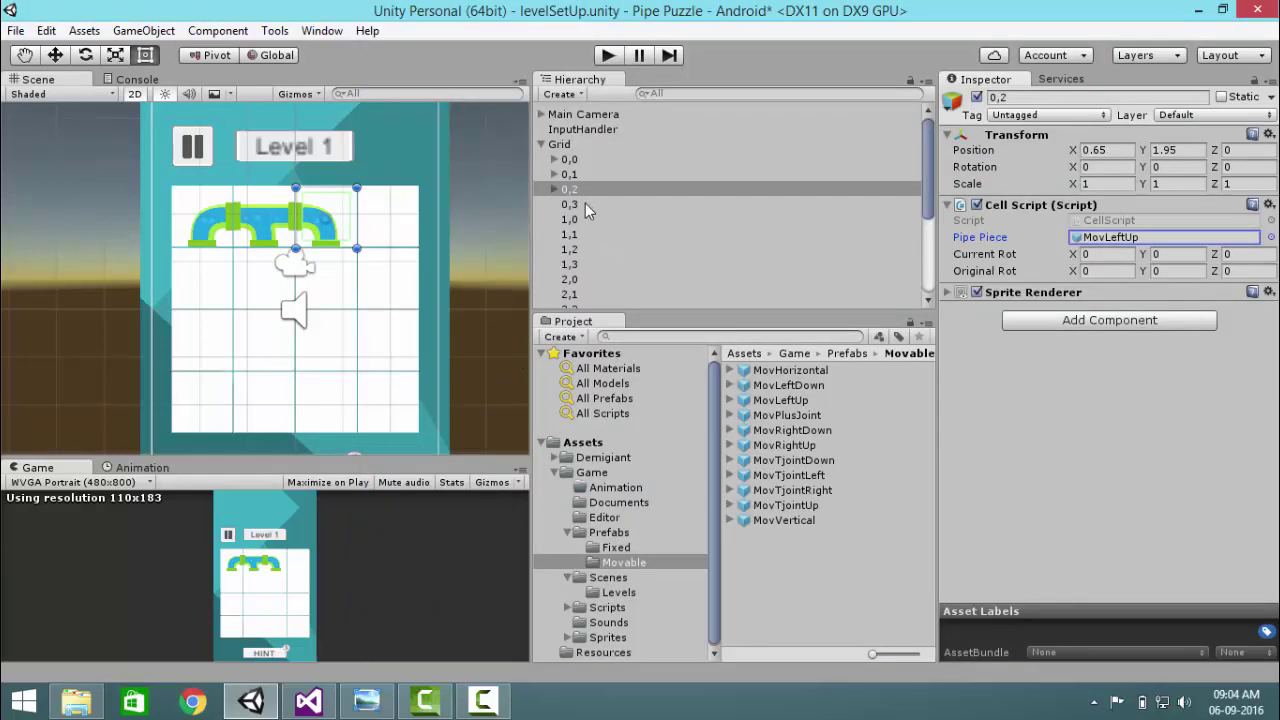
pyautogui.click(577, 218)
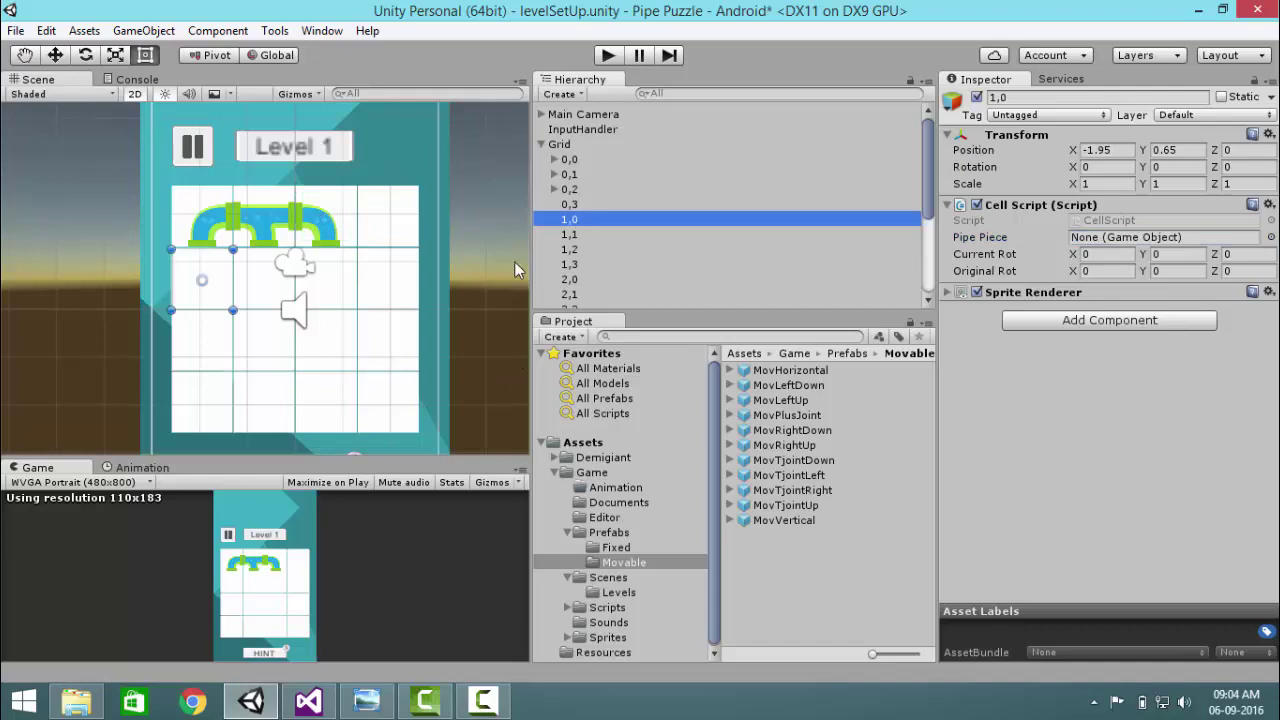
pyautogui.click(1270, 237)
pyautogui.doubleClick(537, 505)
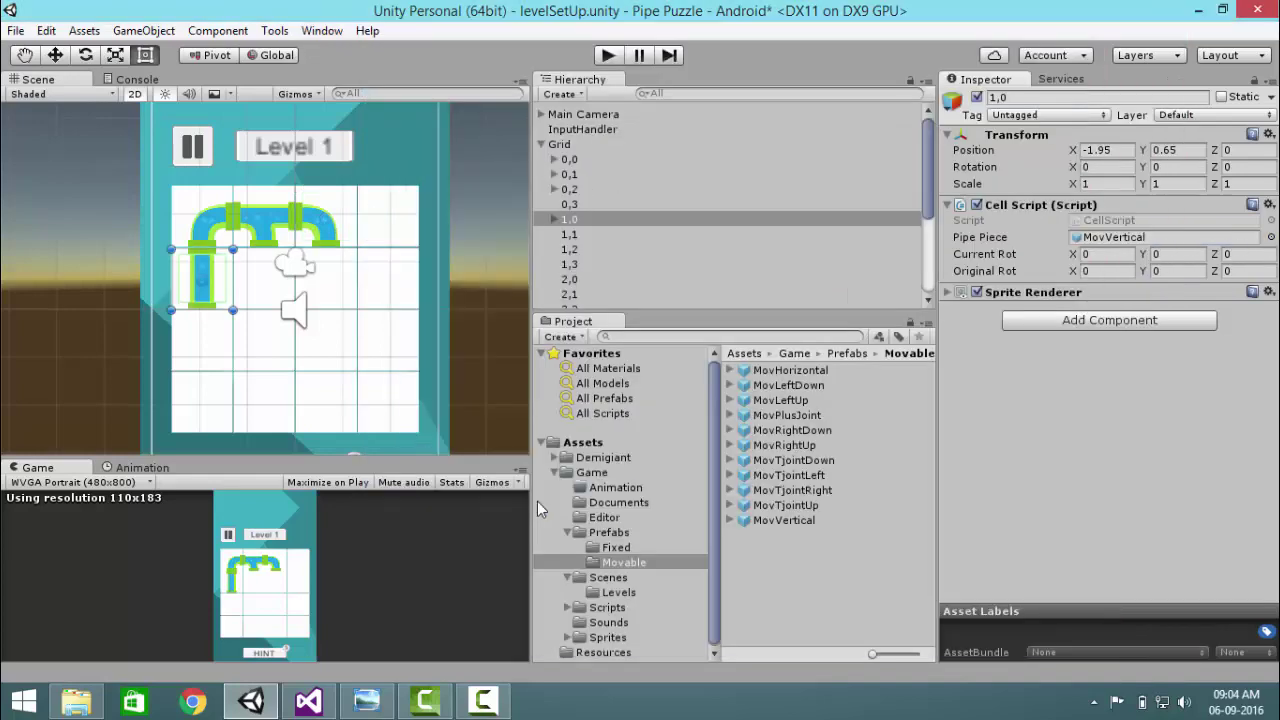
# - Assign MovVertical as the pipe piece for cells 1,1 and 1,2
pyautogui.click(585, 233)
pyautogui.click(1271, 237)
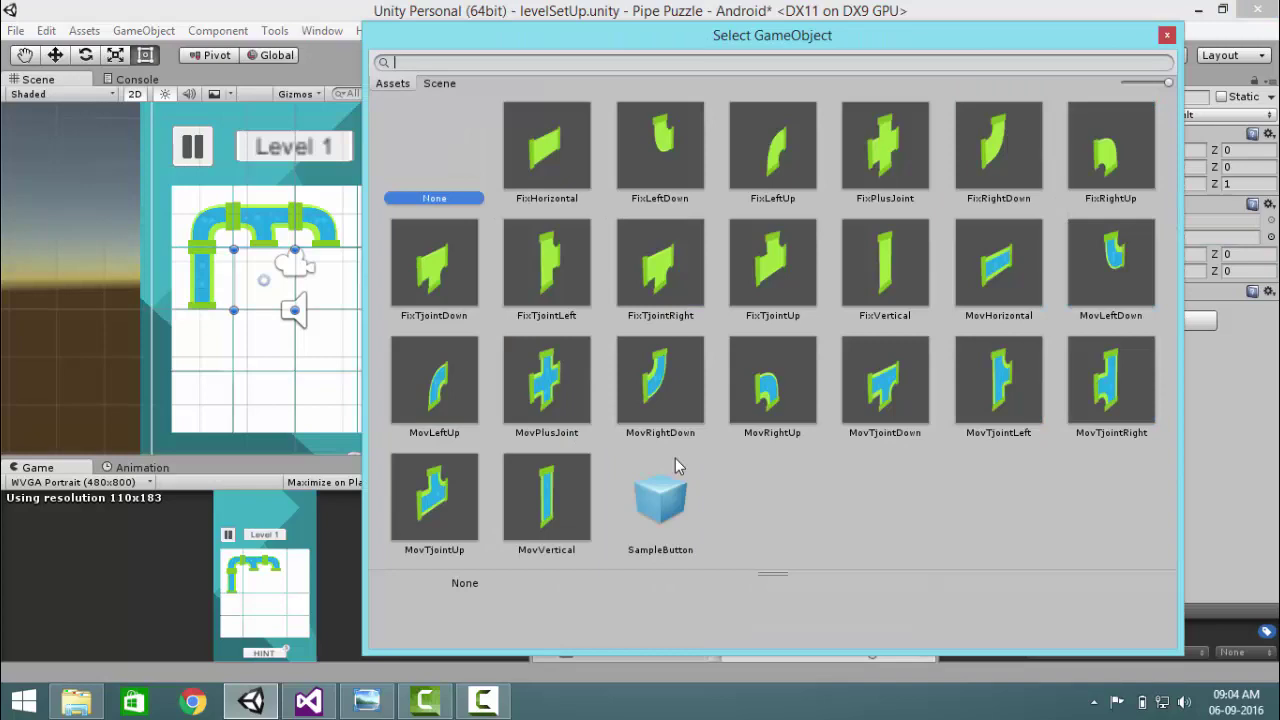
pyautogui.doubleClick(549, 500)
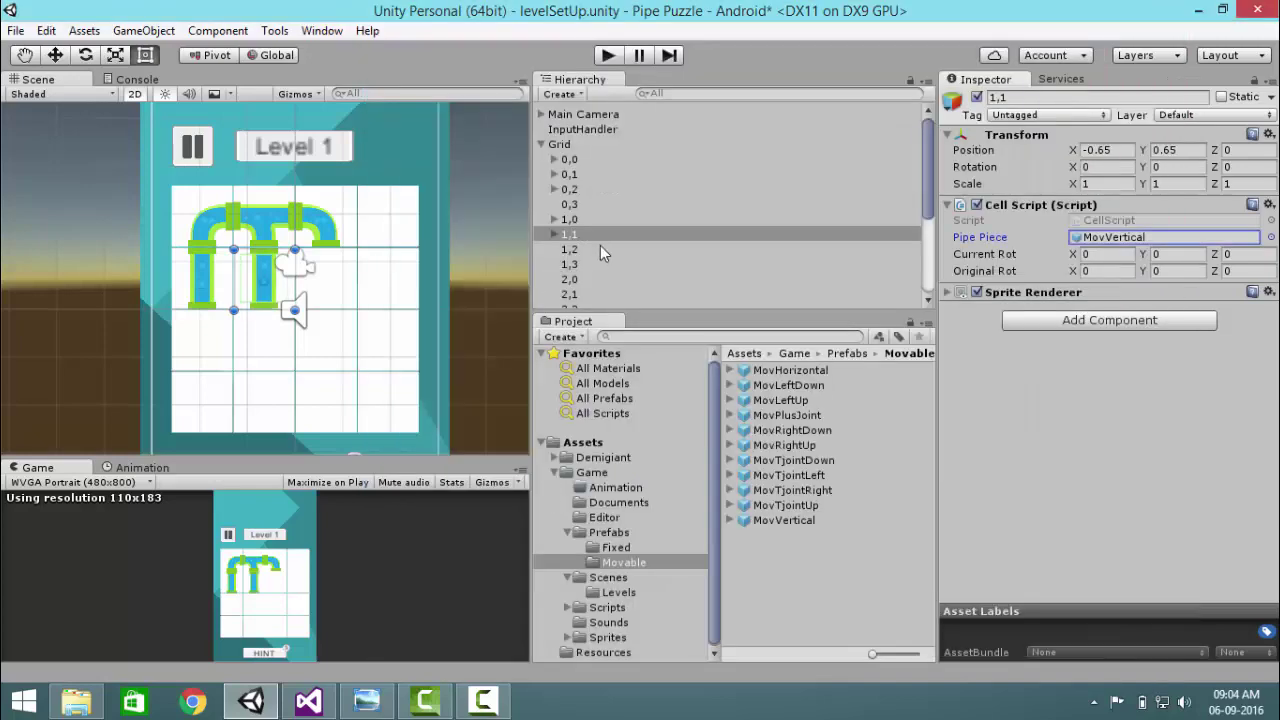
pyautogui.click(601, 248)
pyautogui.click(1271, 237)
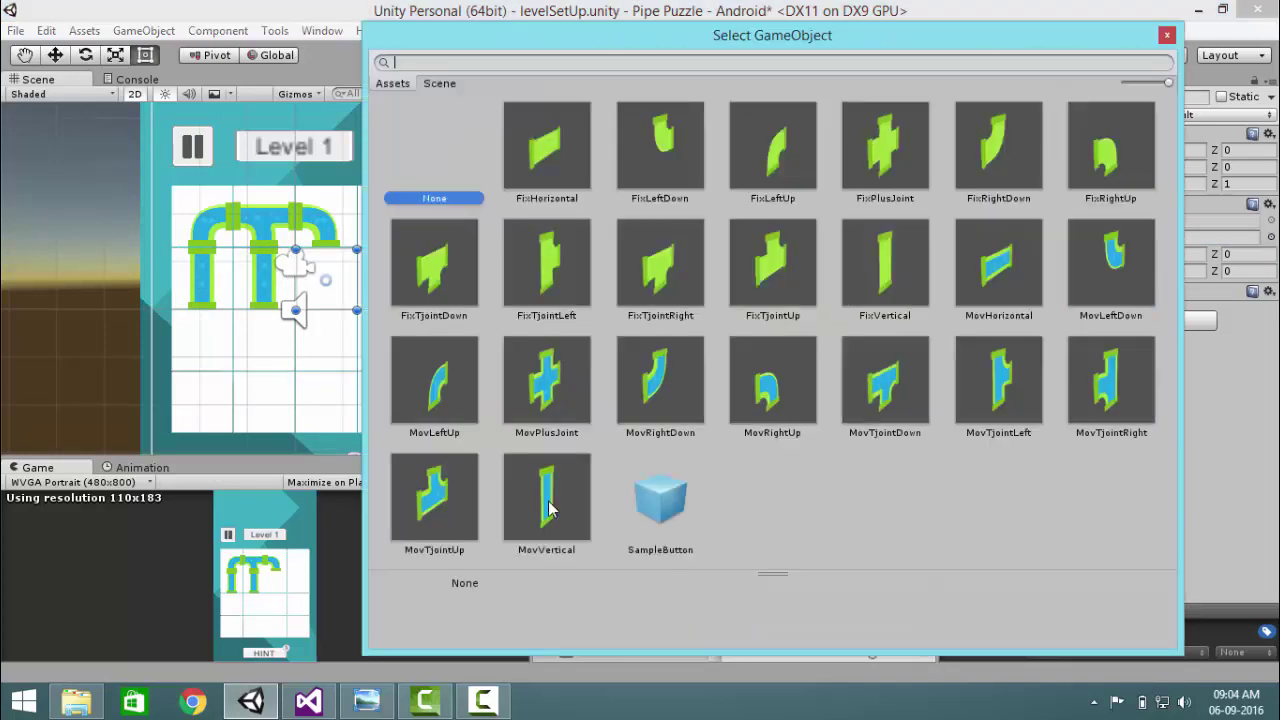
pyautogui.doubleClick(549, 500)
# - Assign MovRightDown to cell 2,0, MovTjointUp to 2,1 and MovLeftDown to 2,2
pyautogui.click(605, 262)
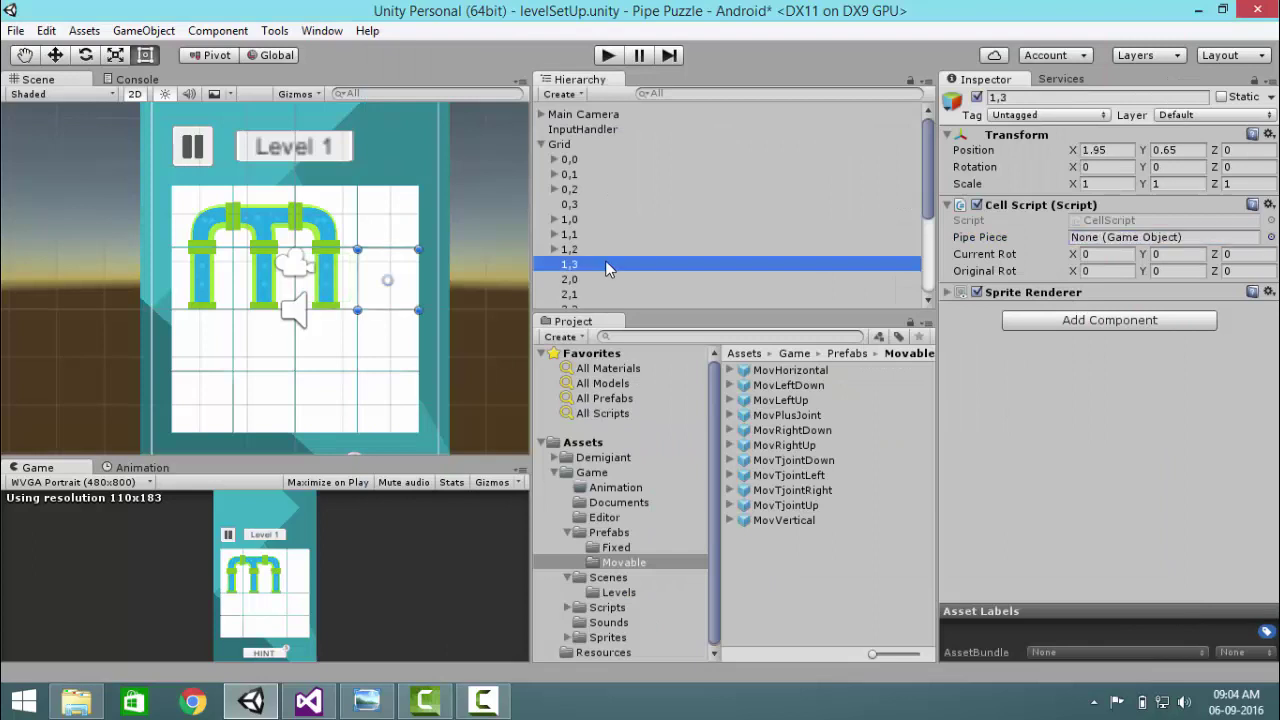
pyautogui.scroll(-3, 621, 229)
pyautogui.click(597, 234)
pyautogui.click(599, 222)
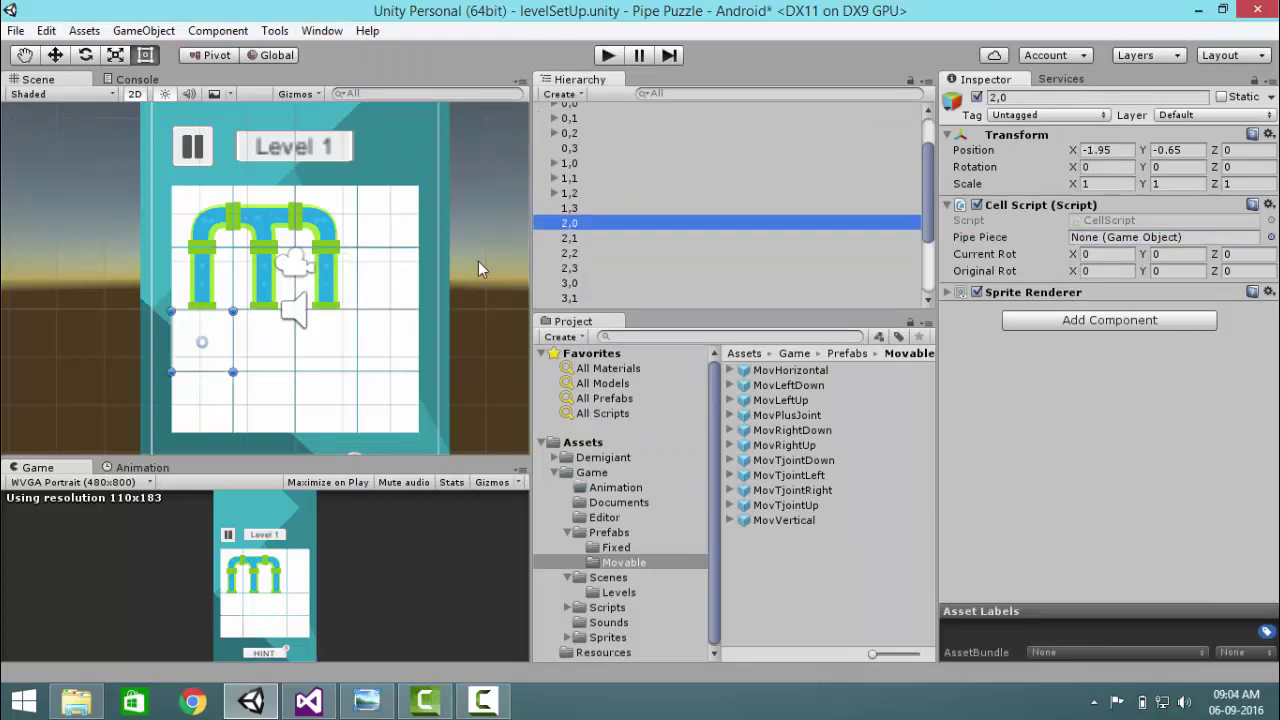
pyautogui.click(1271, 238)
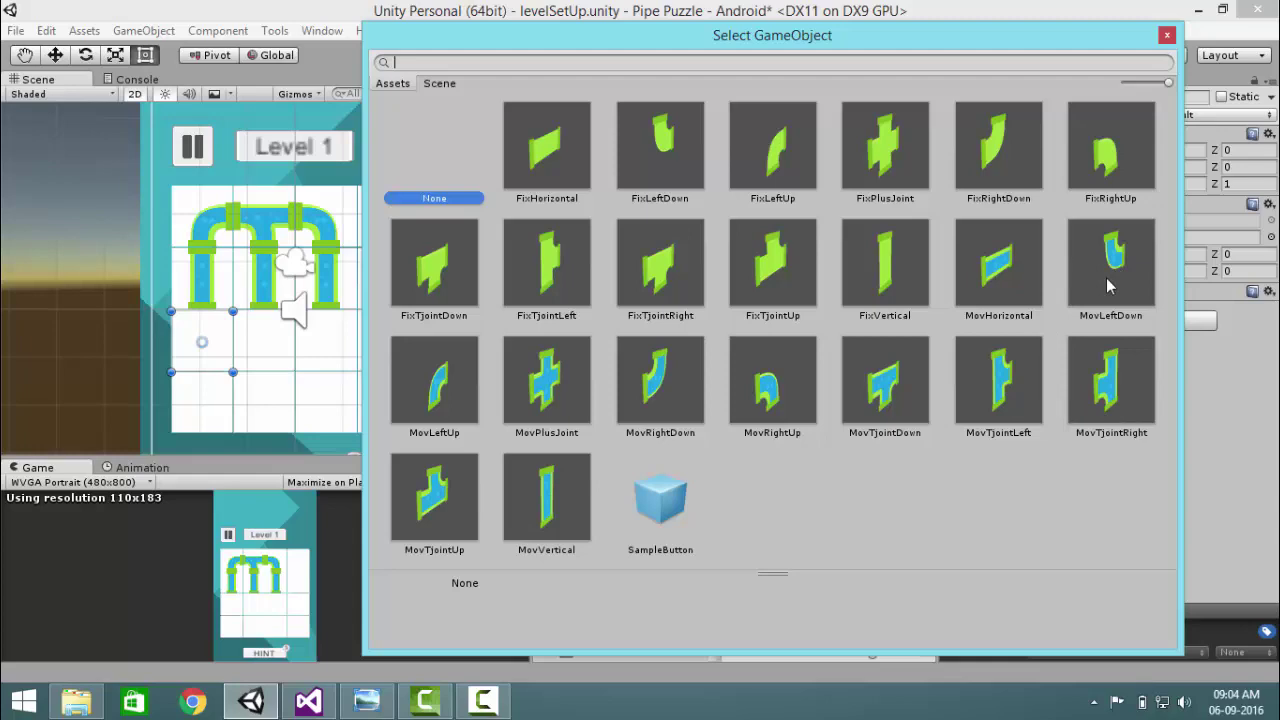
pyautogui.doubleClick(630, 413)
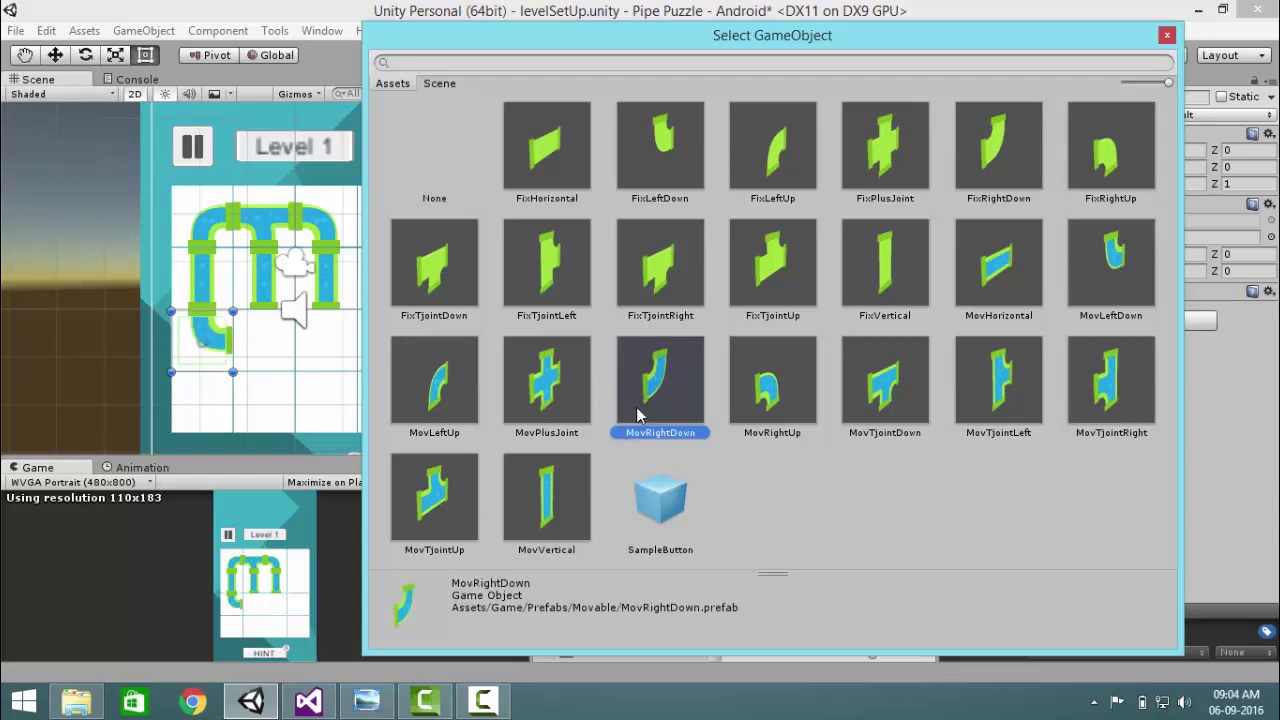
pyautogui.click(590, 238)
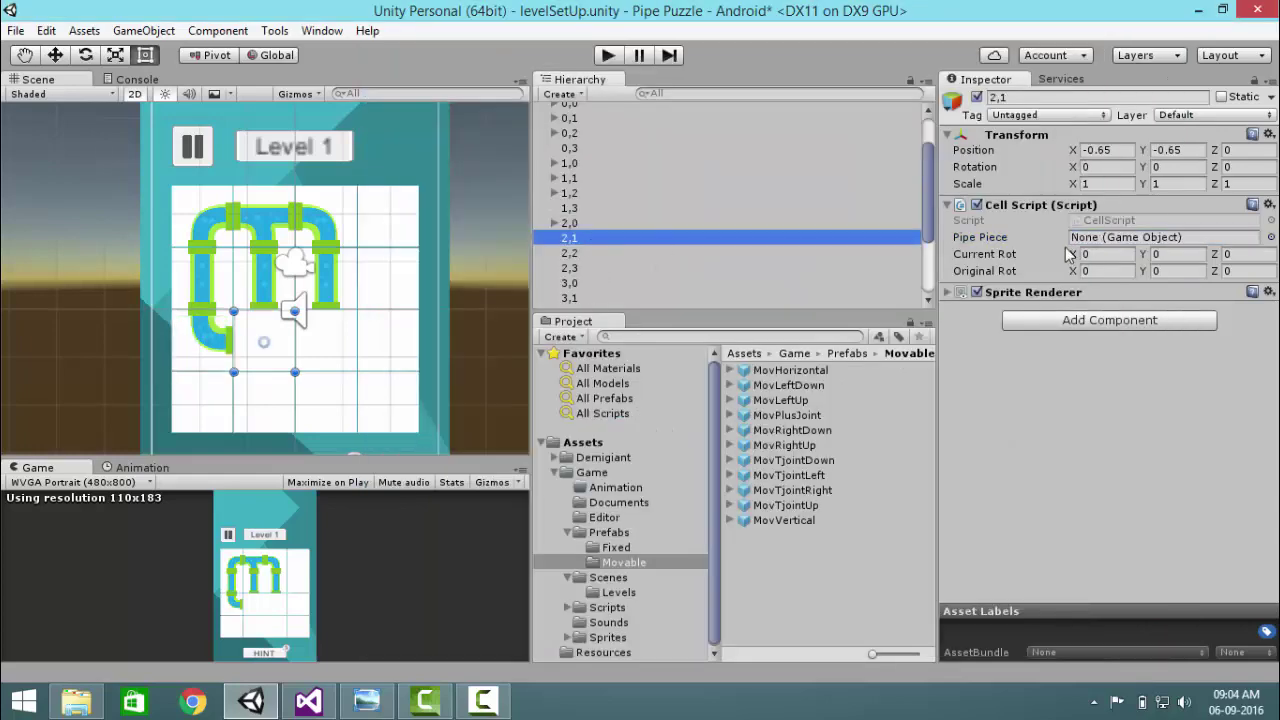
pyautogui.click(1271, 238)
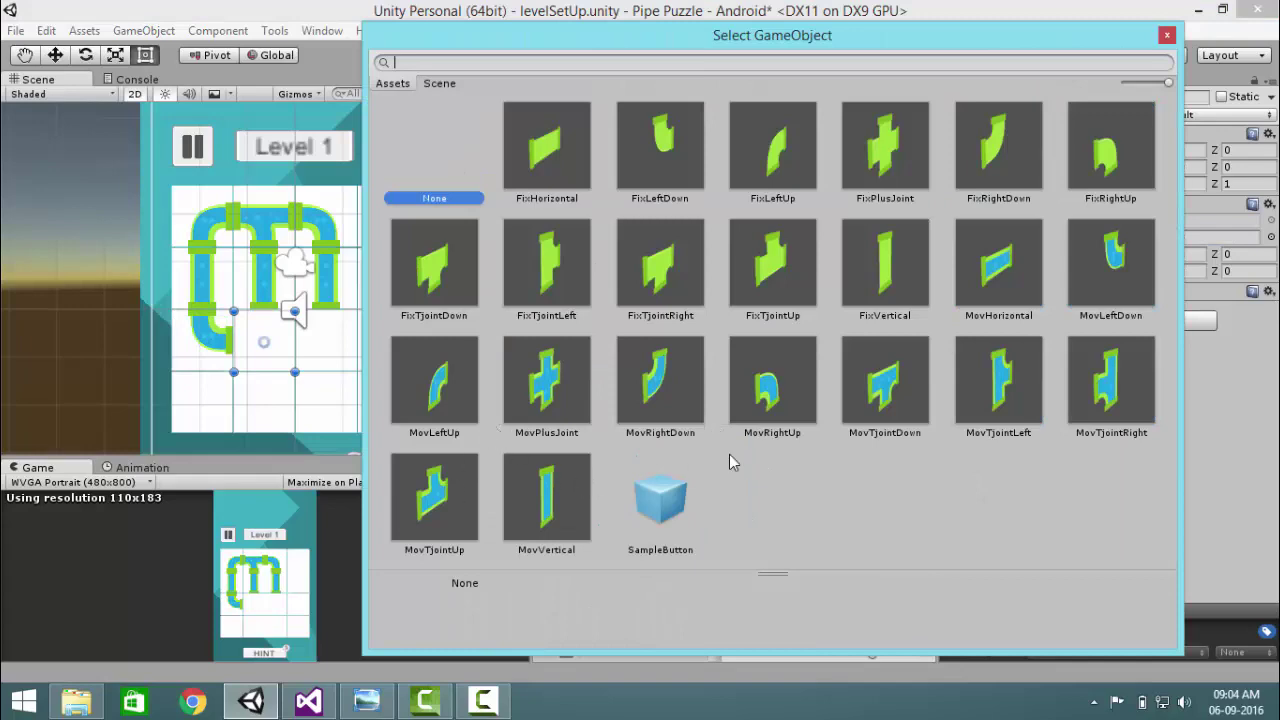
pyautogui.doubleClick(441, 484)
pyautogui.click(590, 253)
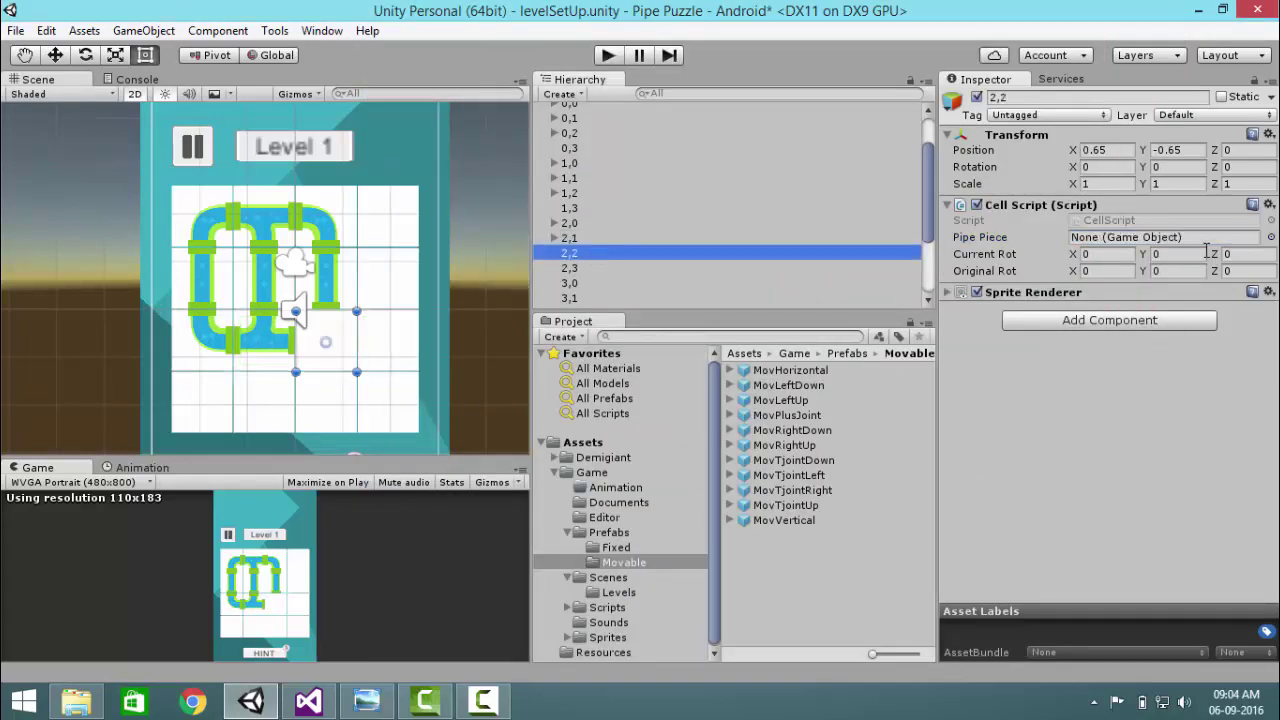
pyautogui.click(1271, 237)
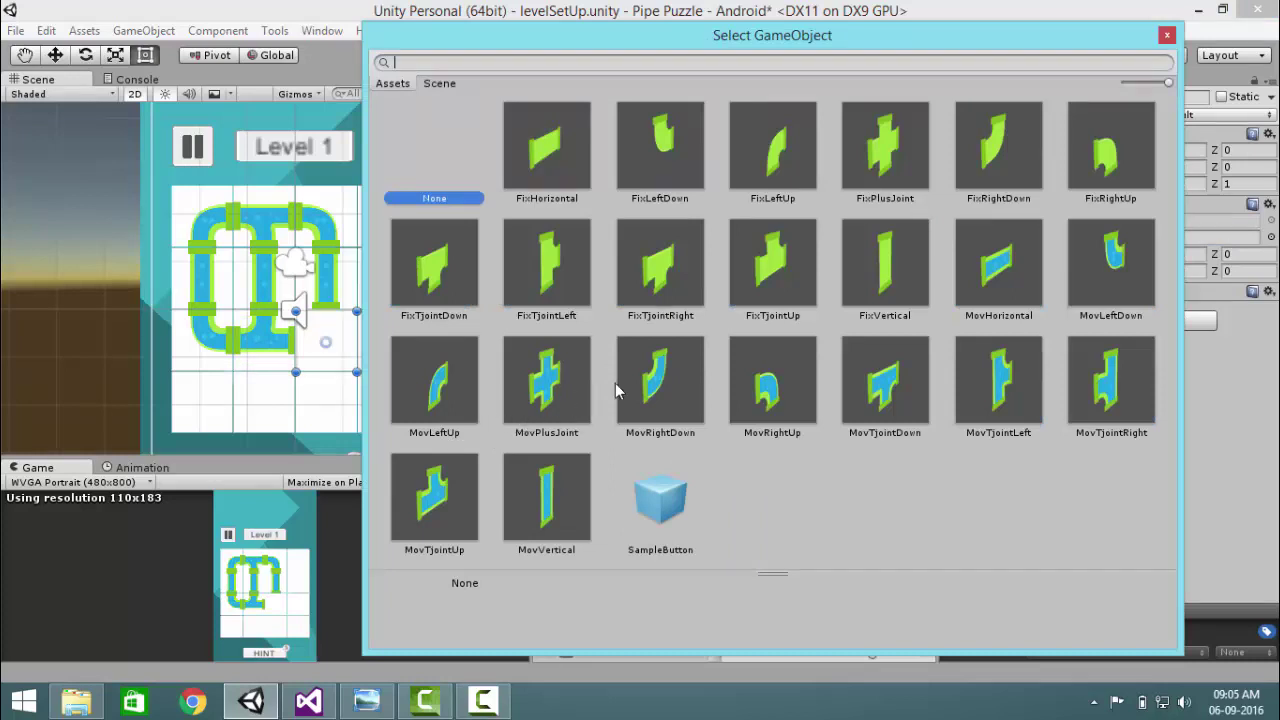
pyautogui.doubleClick(1113, 284)
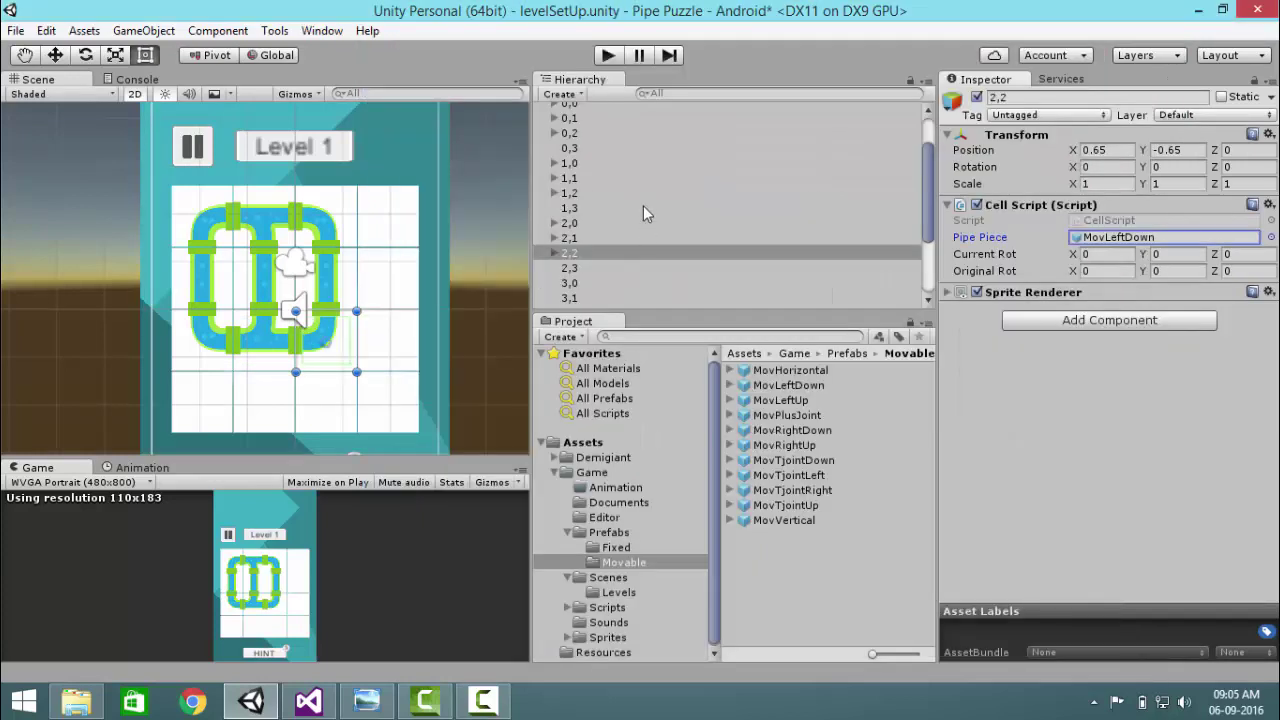
pyautogui.scroll(2, 542, 184)
# - Set cell 0,0's Current Rot Z to 90, then compare against the CompleteExample and InCompleteExample images
pyautogui.click(611, 159)
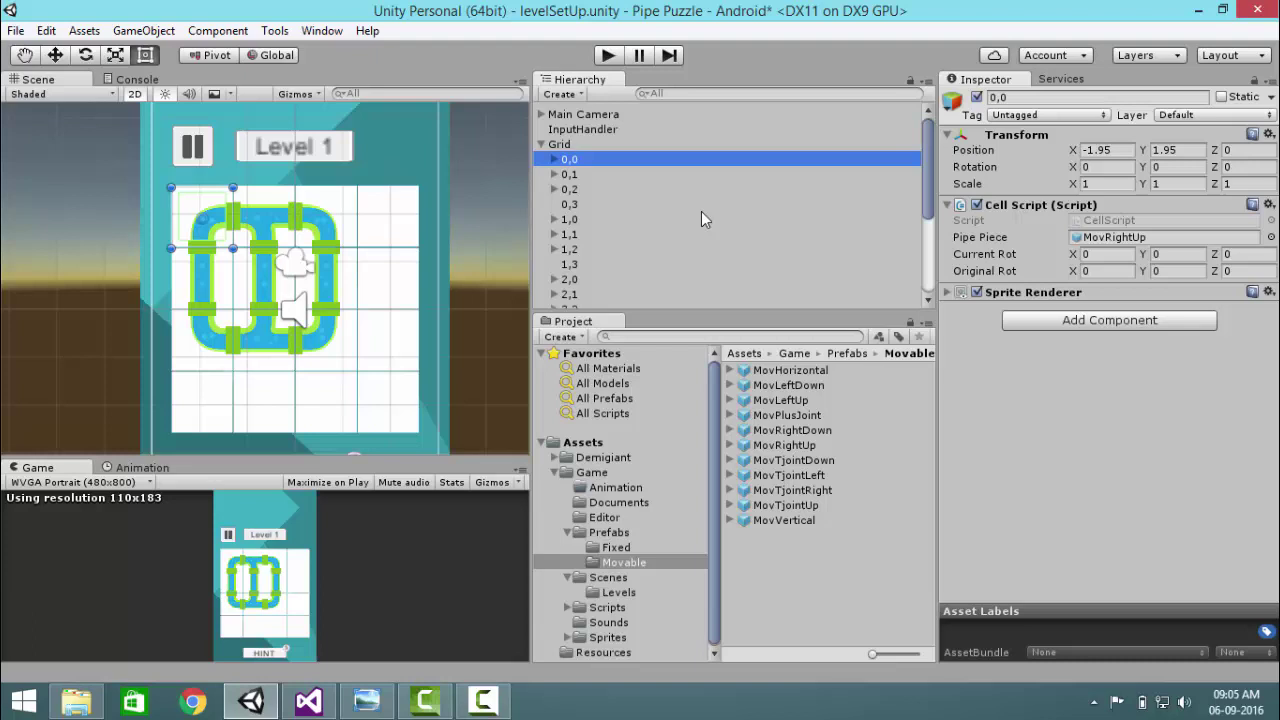
pyautogui.click(1245, 255)
pyautogui.write('90')
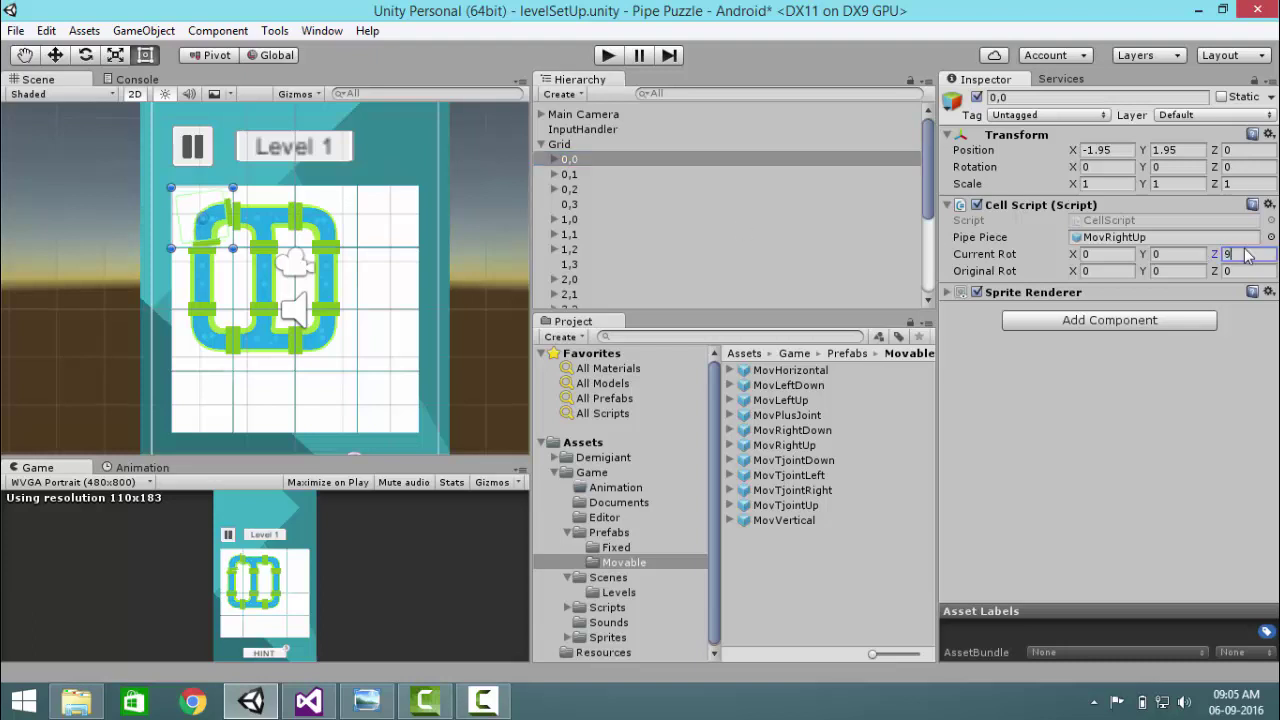
pyautogui.click(660, 174)
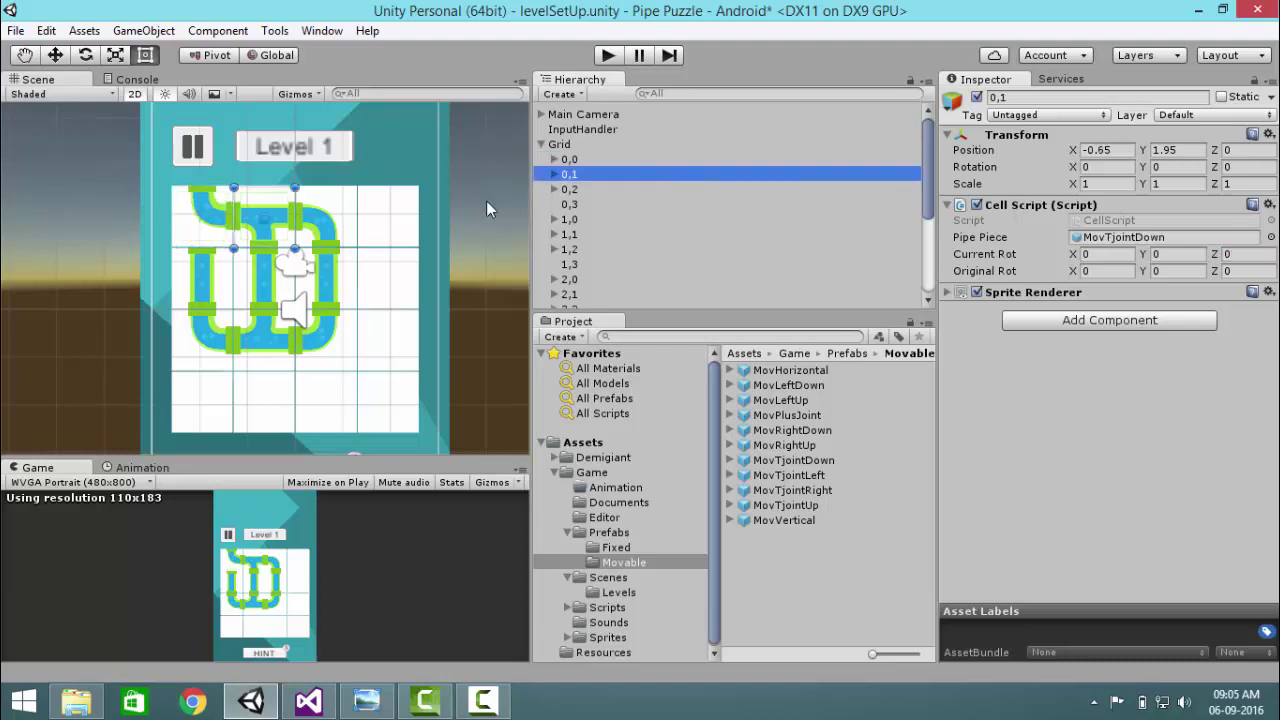
pyautogui.click(631, 190)
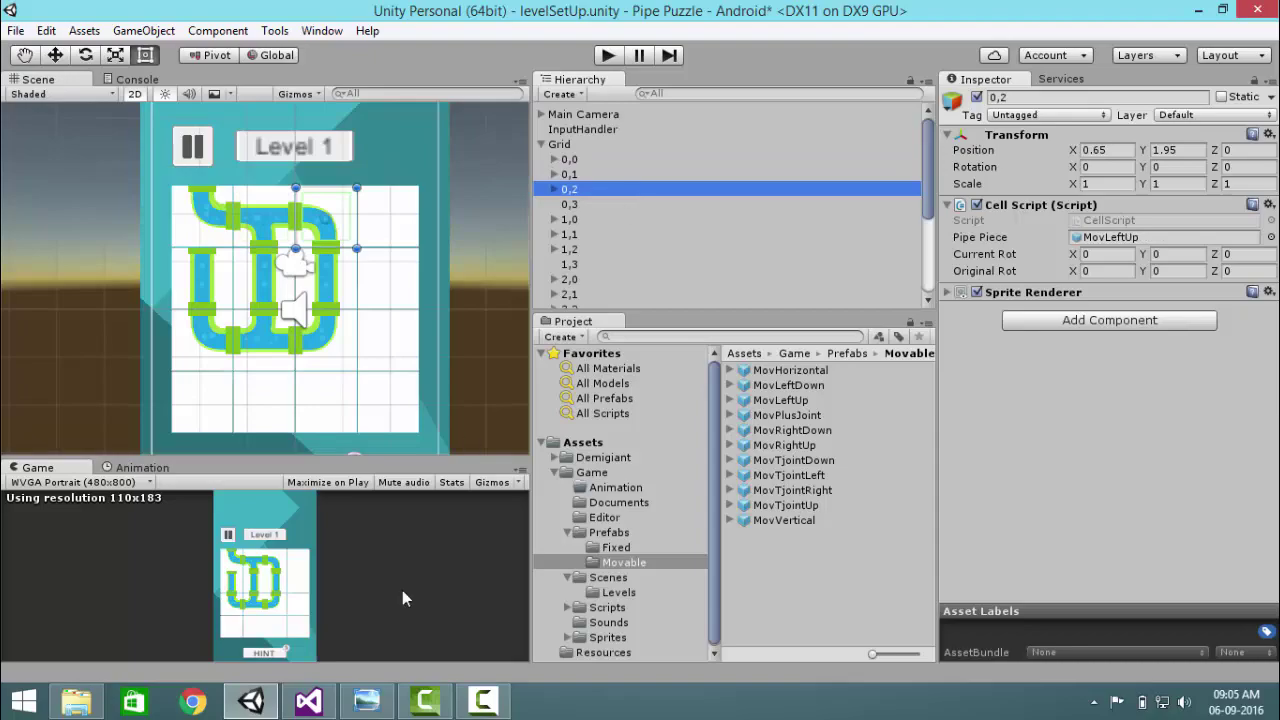
pyautogui.click(367, 701)
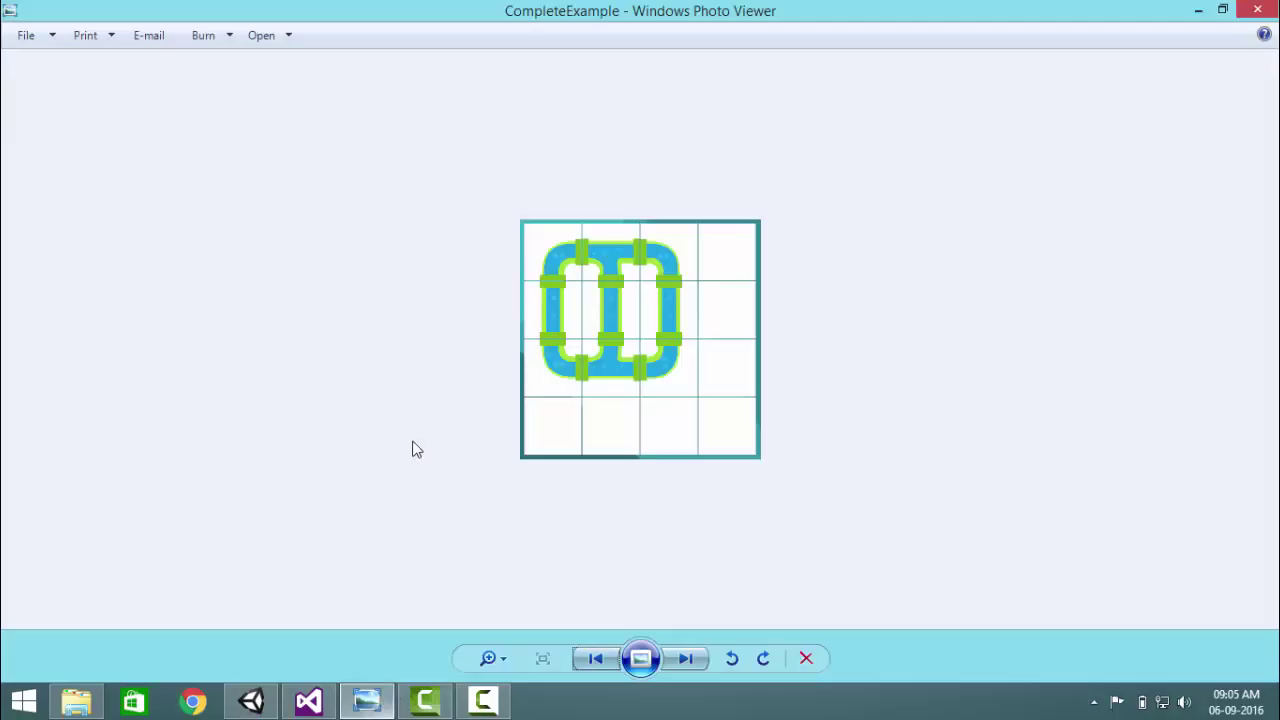
pyautogui.click(692, 660)
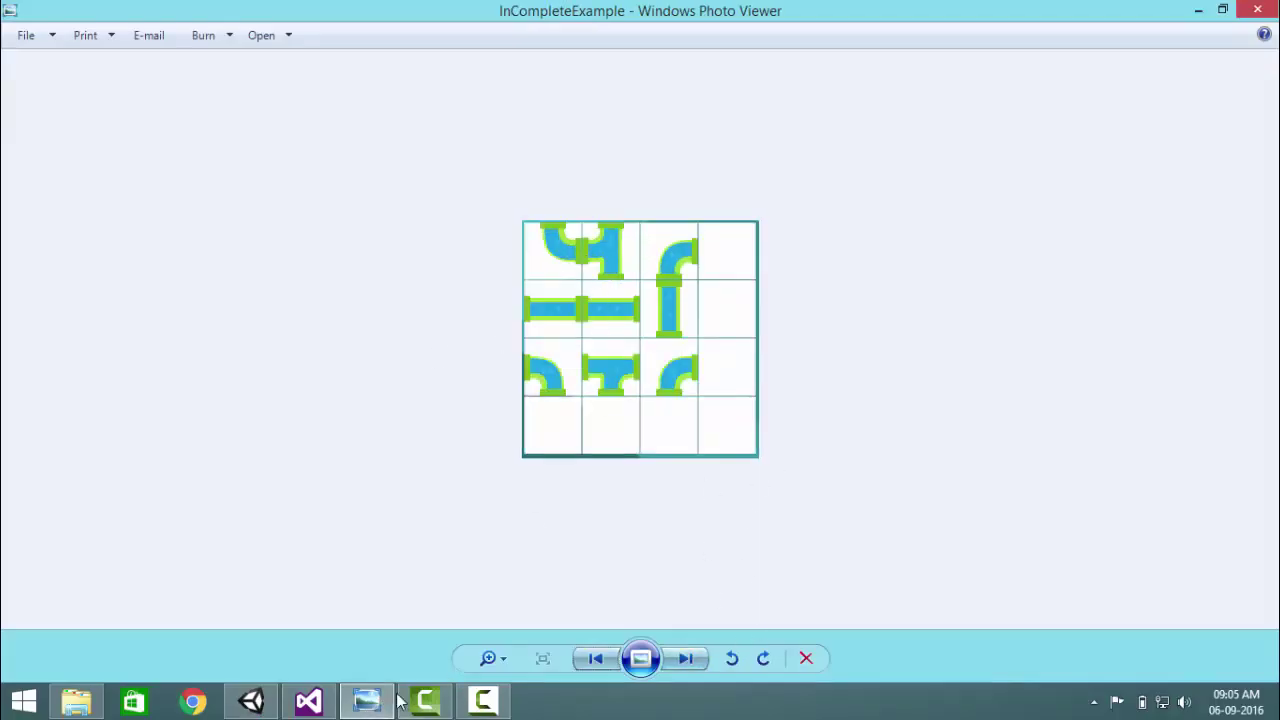
pyautogui.click(367, 701)
# - Adjust cell 0,1's Current Rot Z and start editing cell 0,2's, checking the incomplete example
pyautogui.click(590, 174)
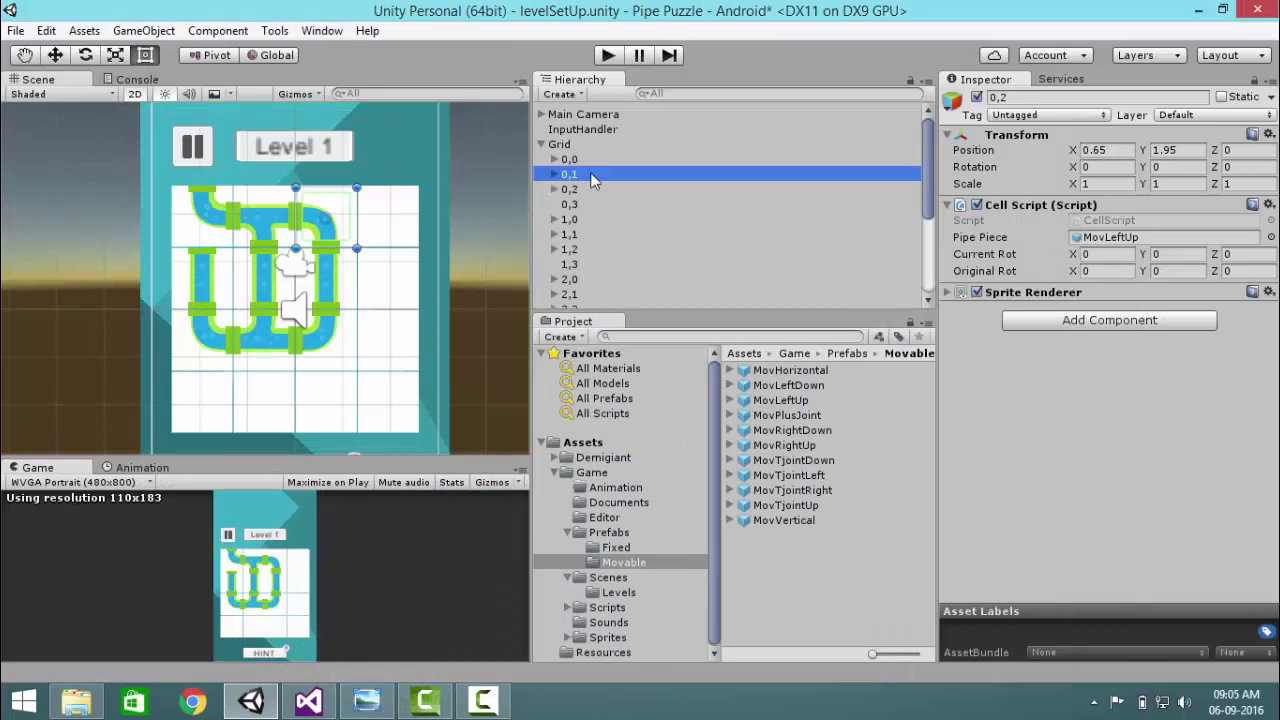
pyautogui.click(1240, 254)
pyautogui.write('180')
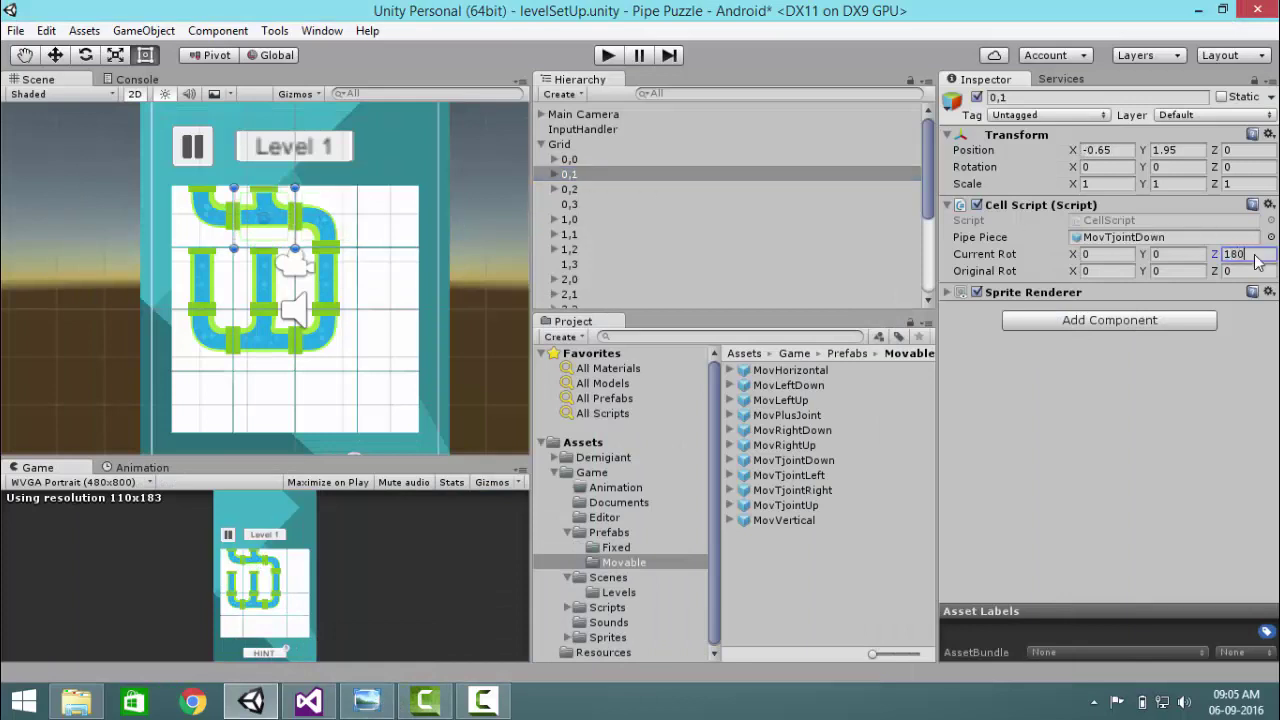
pyautogui.press('BackSpace')
pyautogui.press('BackSpace')
pyautogui.press('BackSpace')
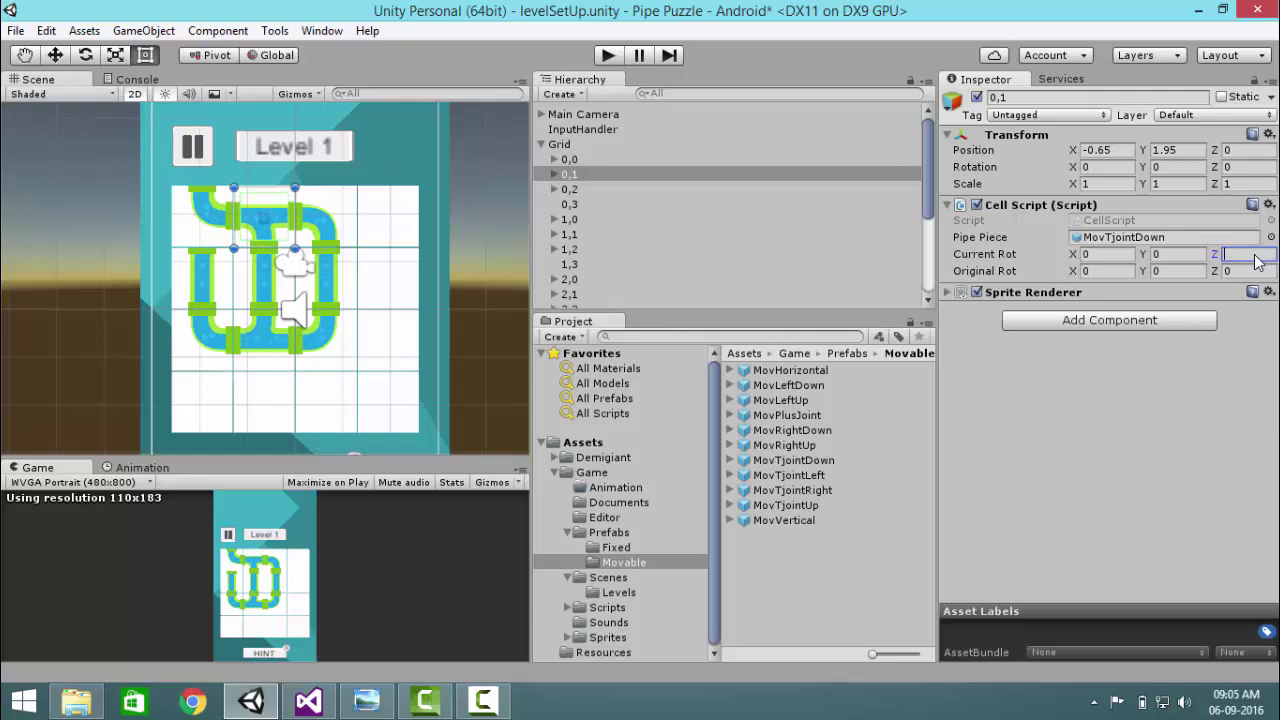
pyautogui.write('90')
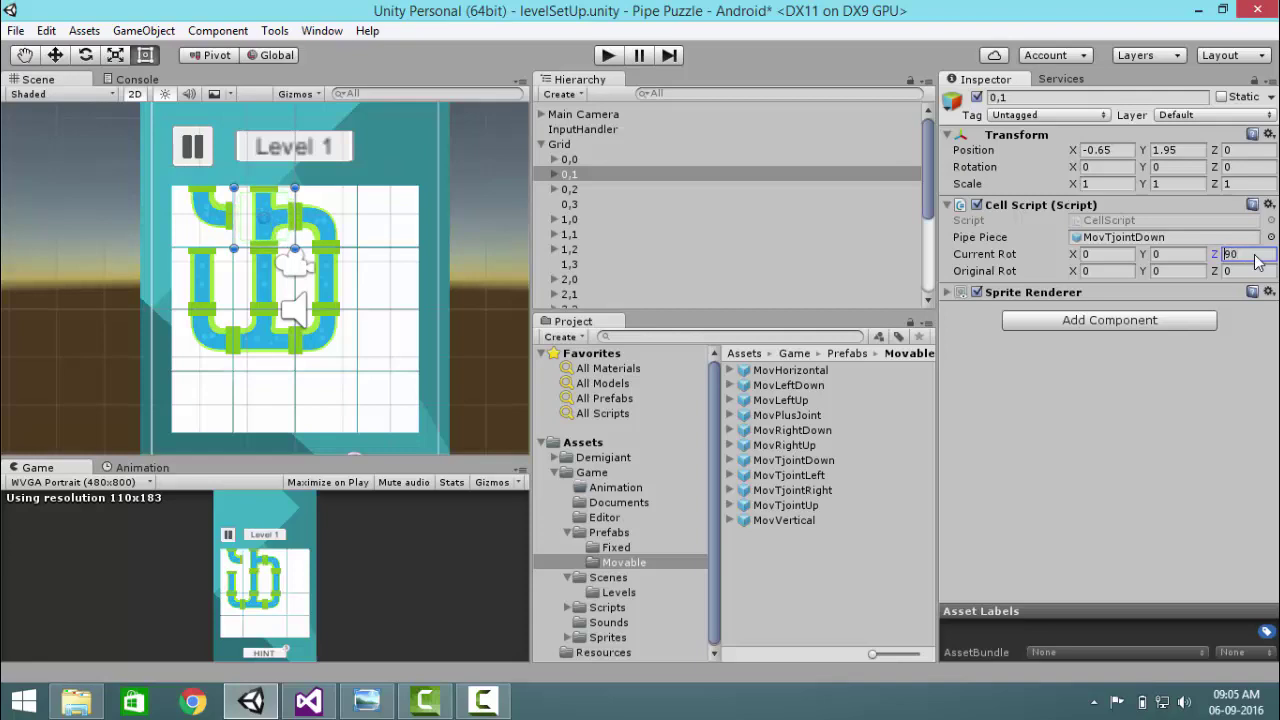
pyautogui.write('-')
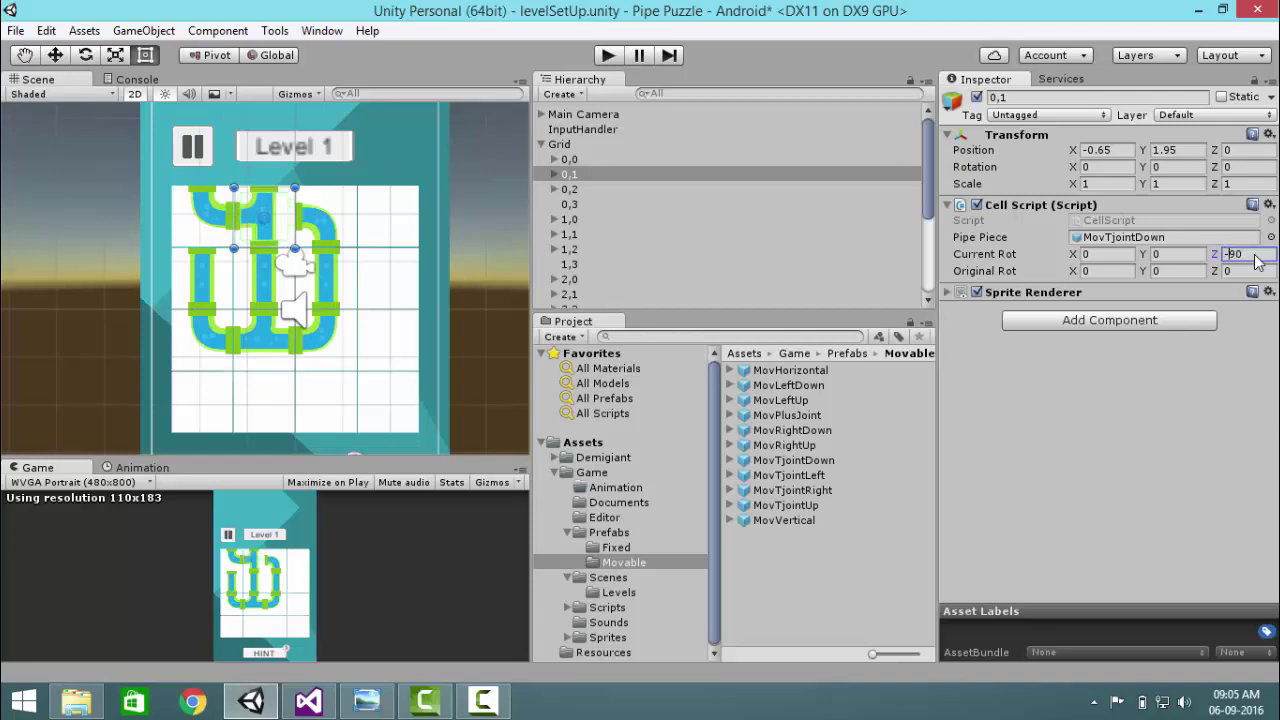
pyautogui.click(365, 703)
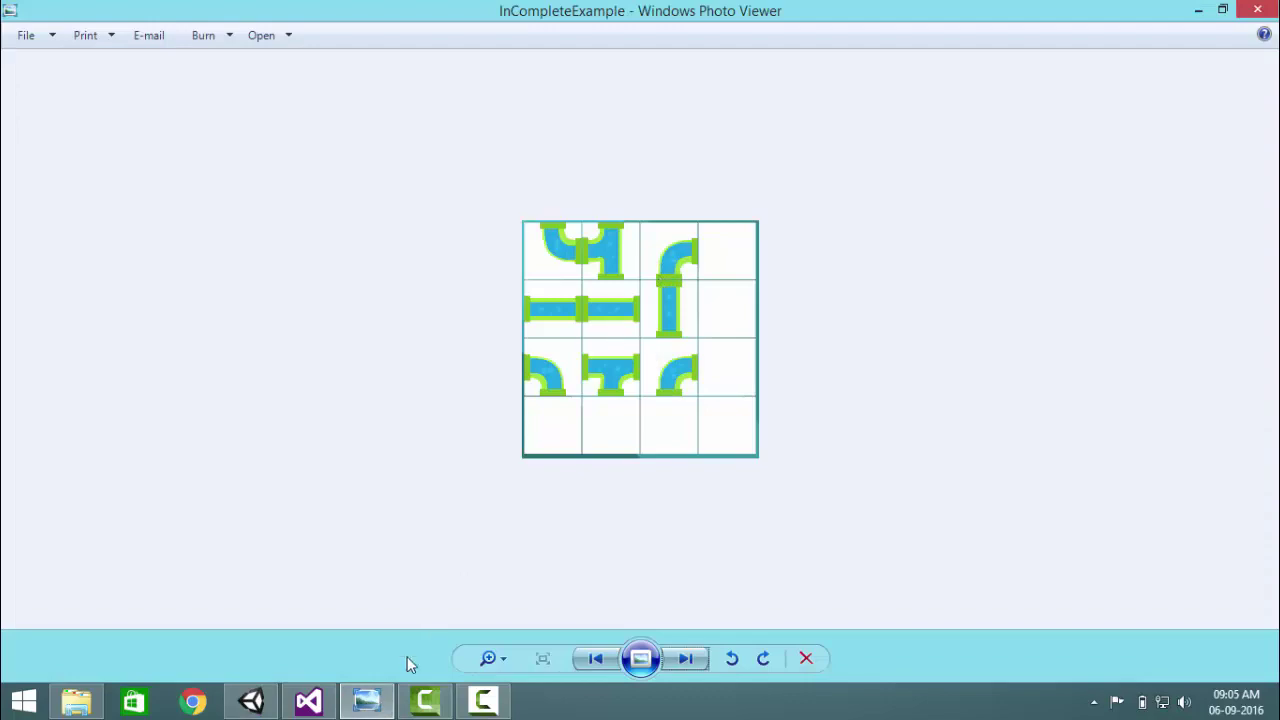
pyautogui.click(365, 703)
pyautogui.click(572, 189)
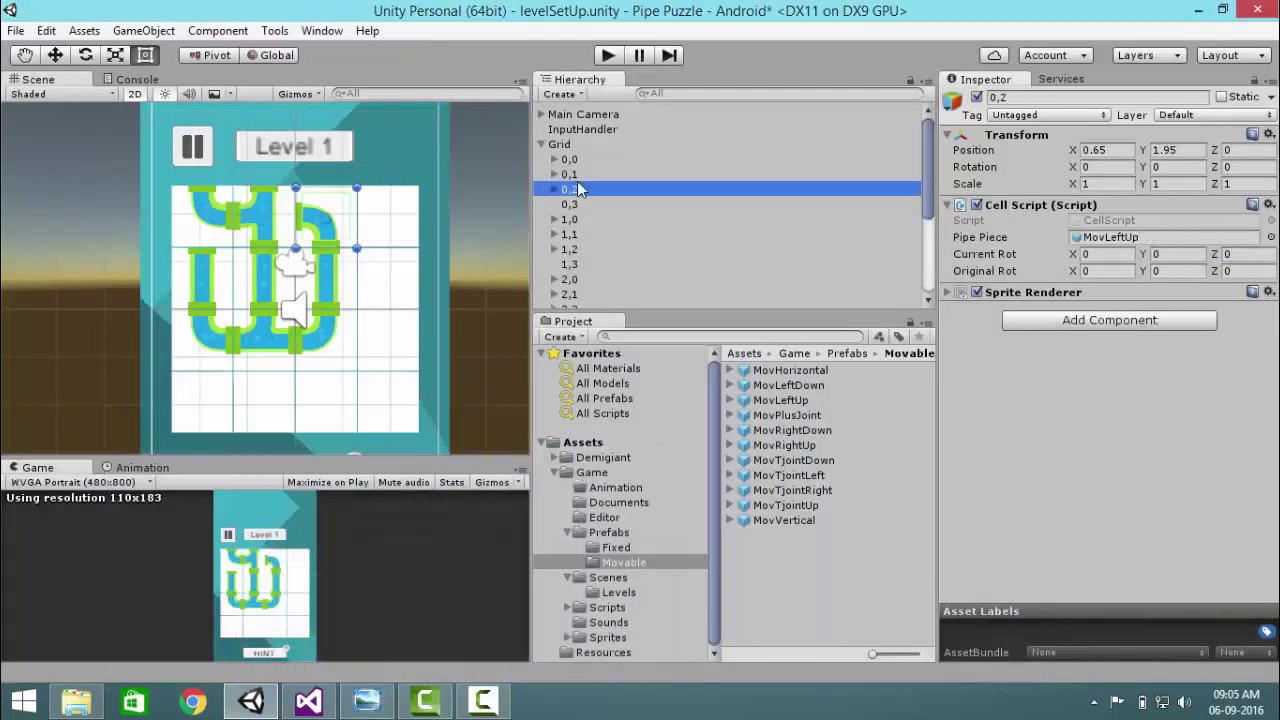
pyautogui.click(1248, 260)
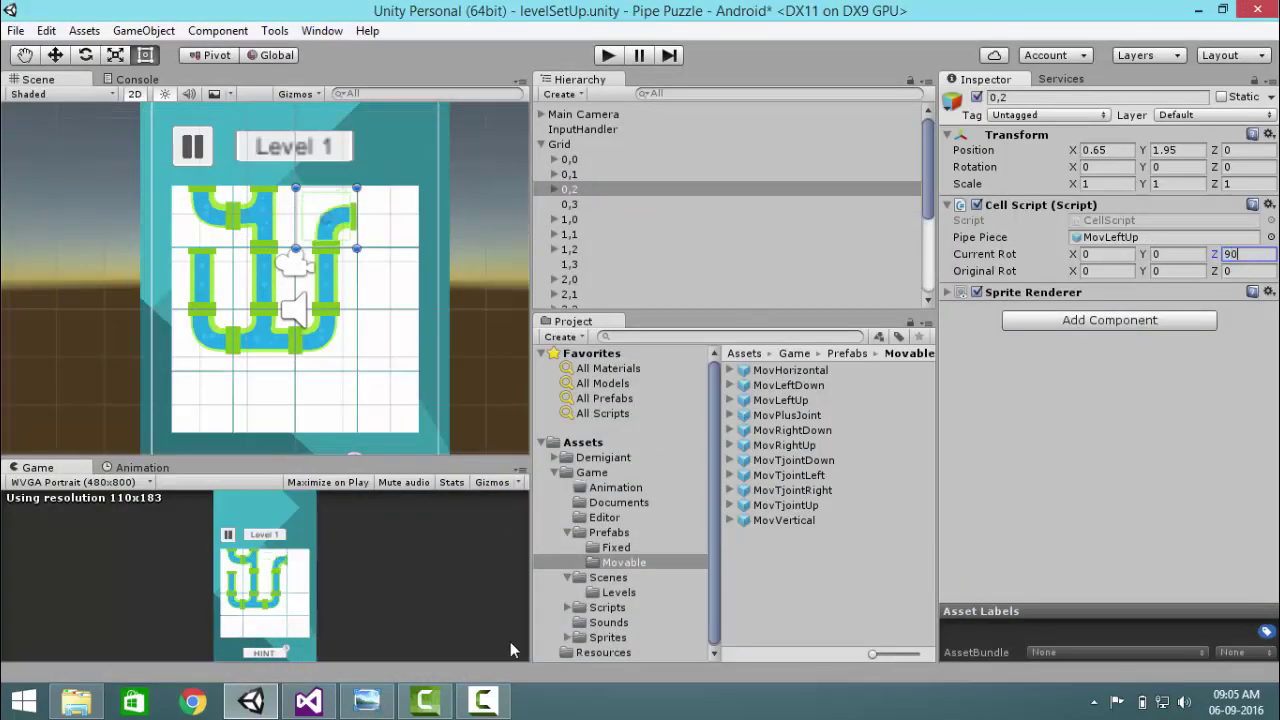
pyautogui.click(367, 703)
pyautogui.click(367, 703)
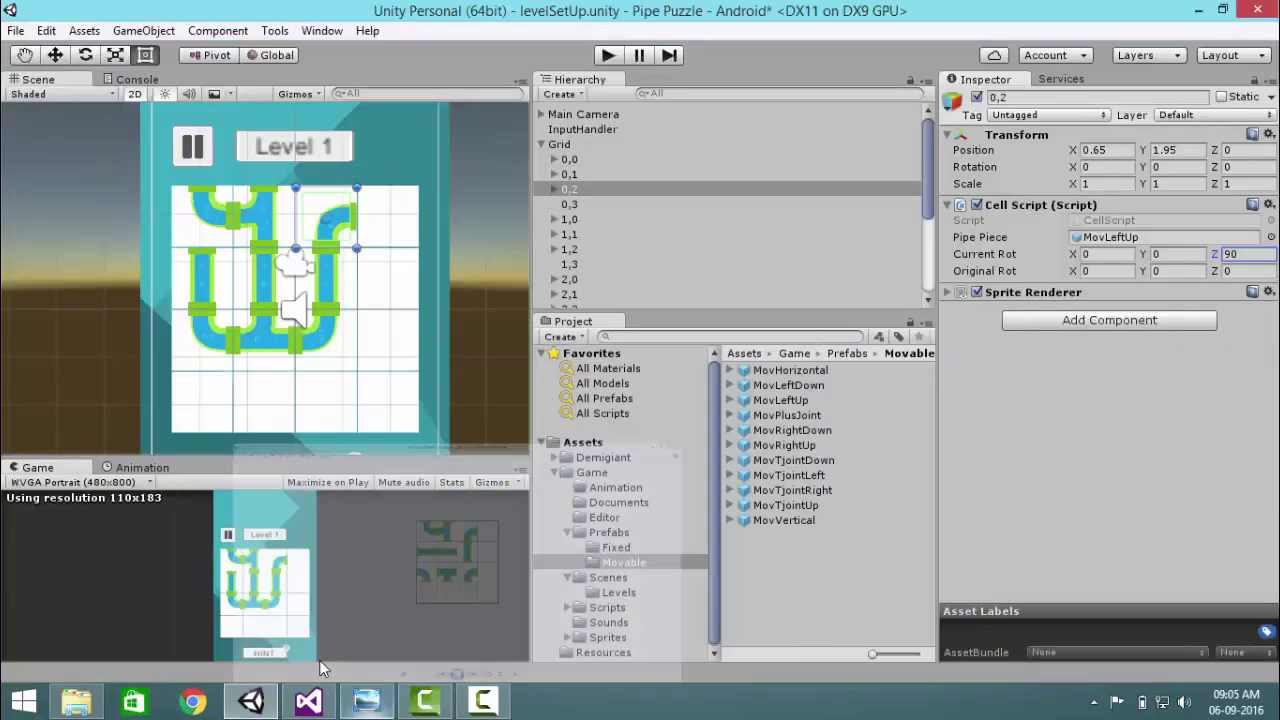
# - Set Current Rot Z to 90 on cells 1,0 and 1,1
pyautogui.click(569, 219)
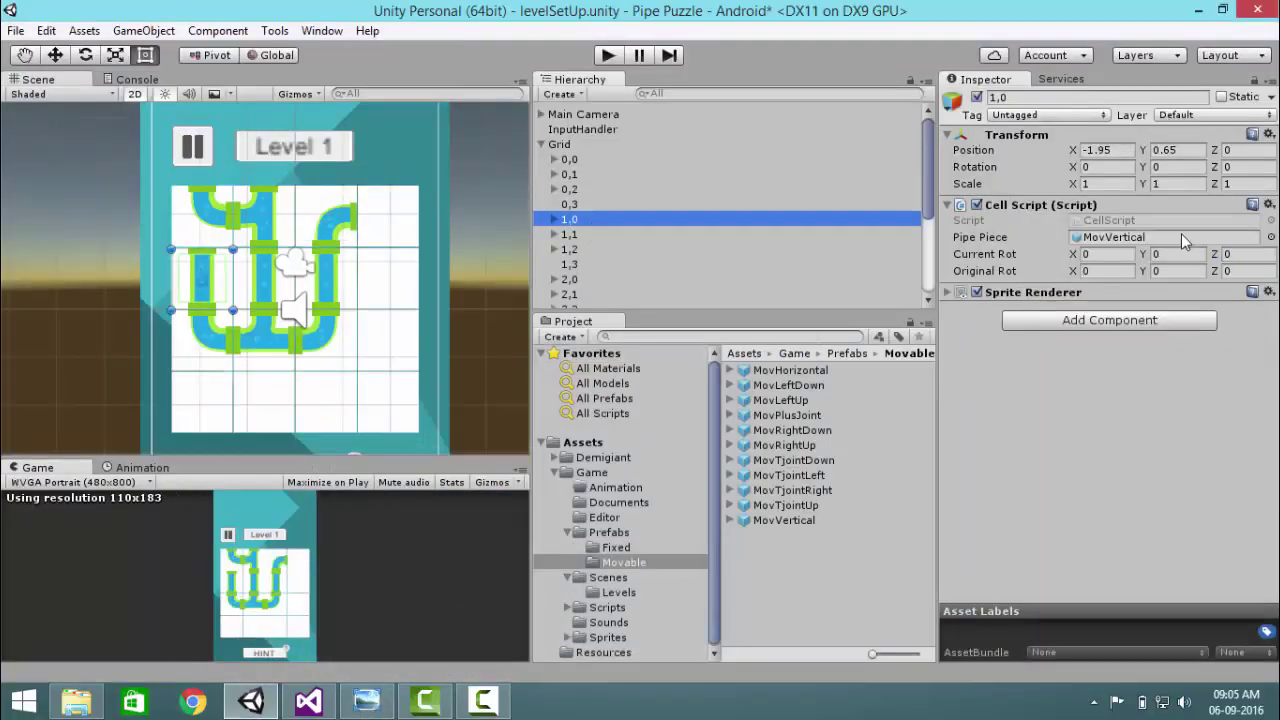
pyautogui.click(1248, 255)
pyautogui.write('90')
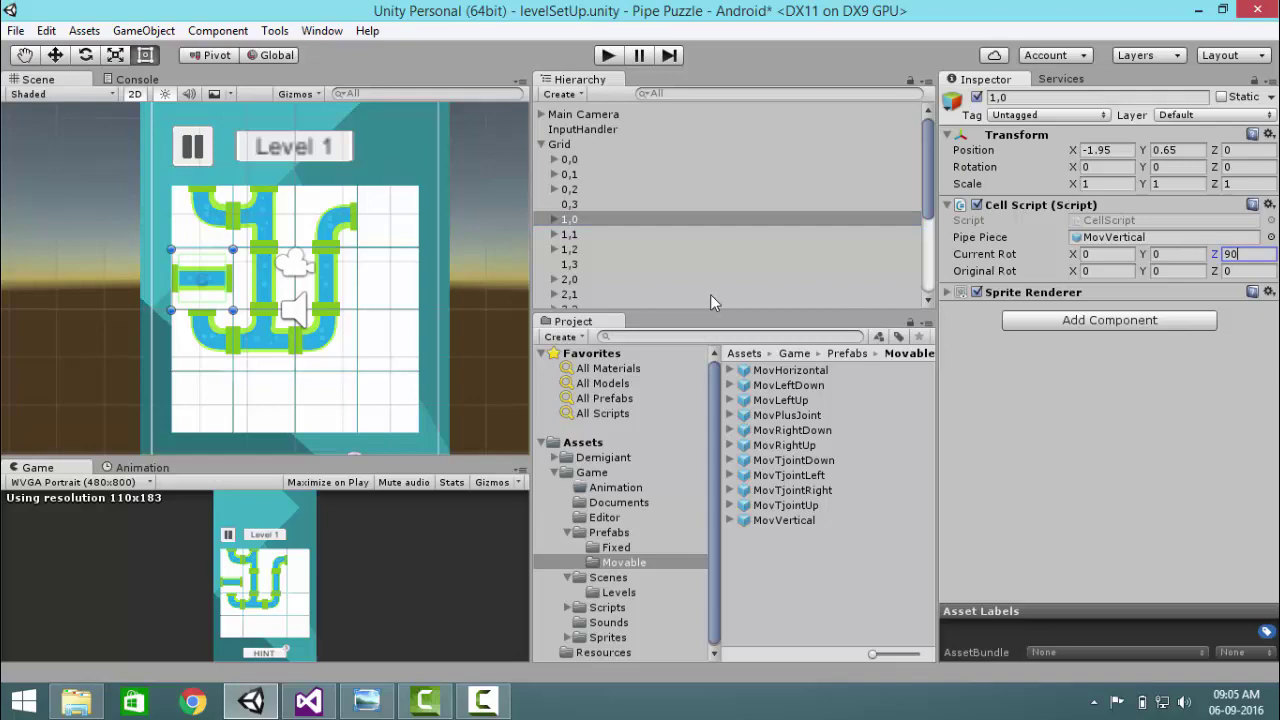
pyautogui.click(681, 234)
pyautogui.click(1246, 254)
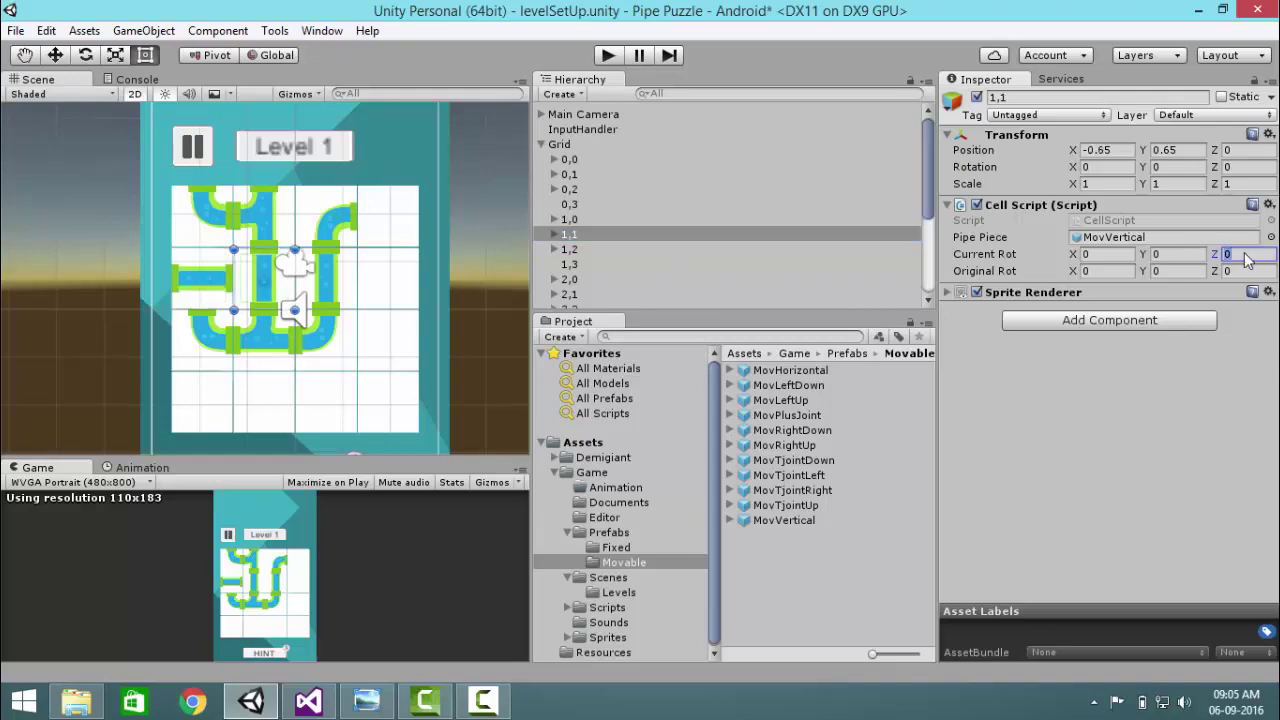
pyautogui.write('90')
pyautogui.click(366, 701)
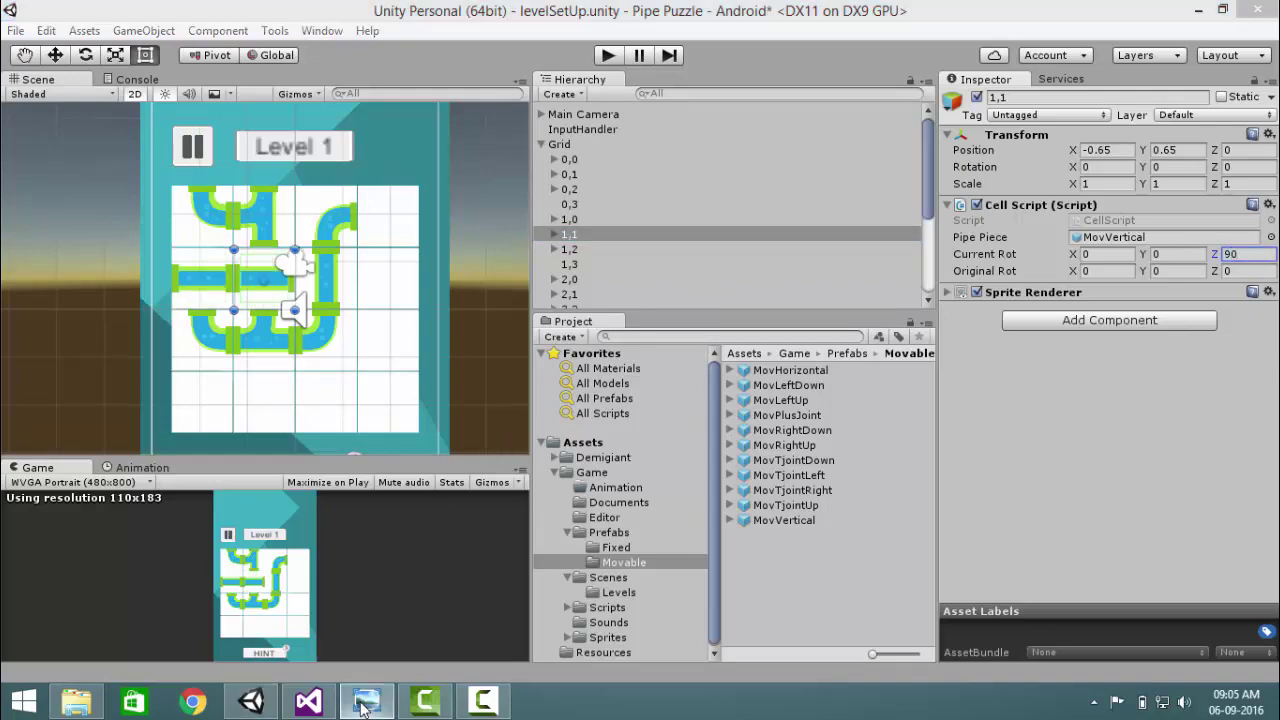
pyautogui.click(366, 701)
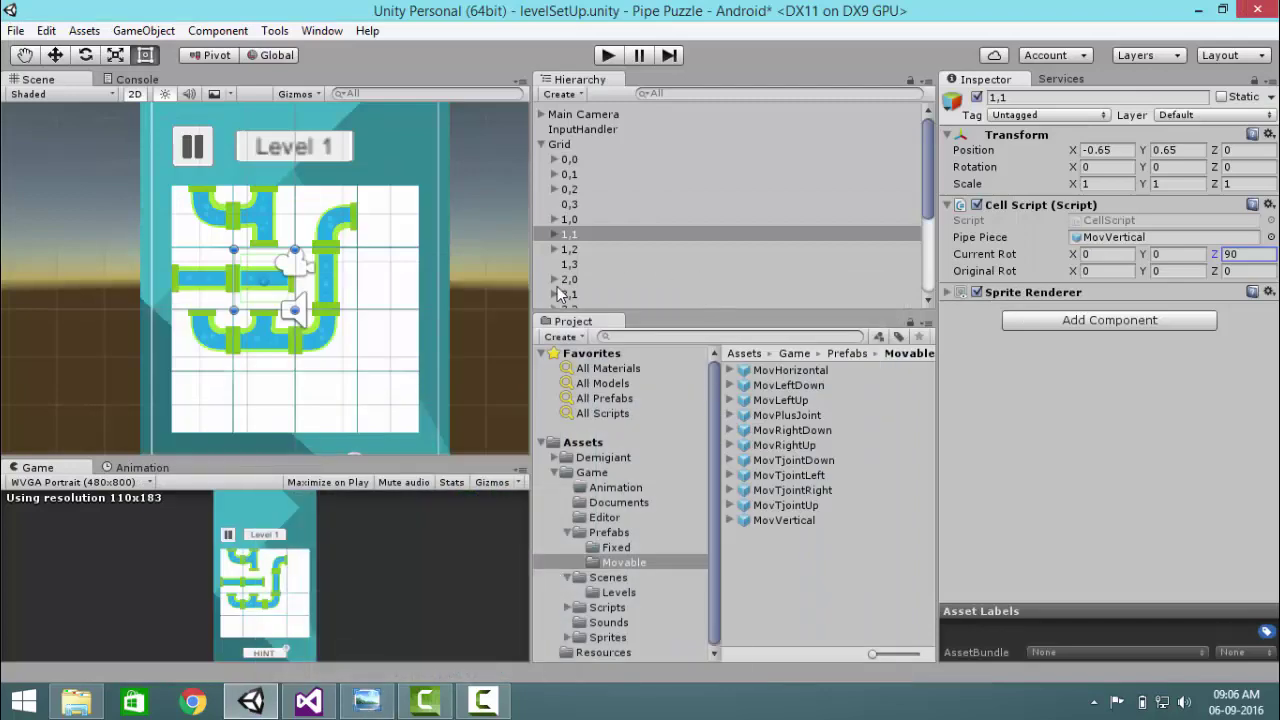
# - Set Current Rot Z to 180 on cells 2,0, 2,1 and 2,2
pyautogui.click(690, 279)
pyautogui.scroll(-2, 693, 261)
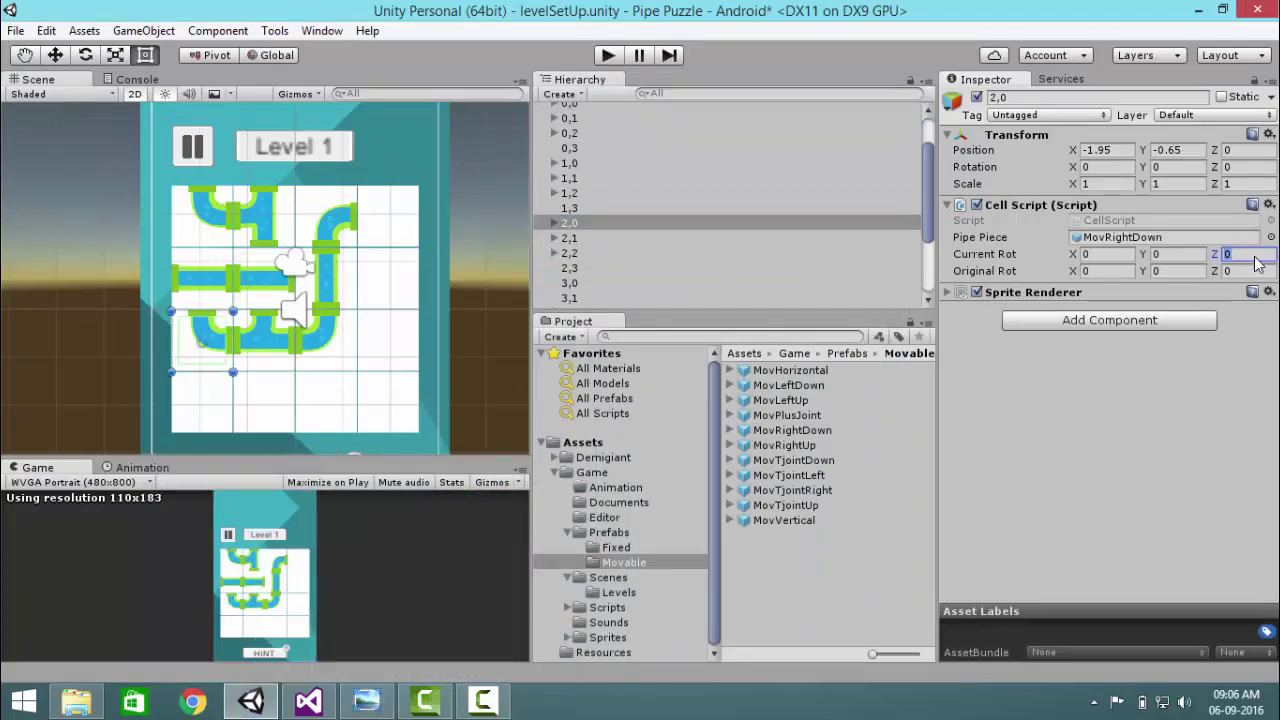
pyautogui.write('180')
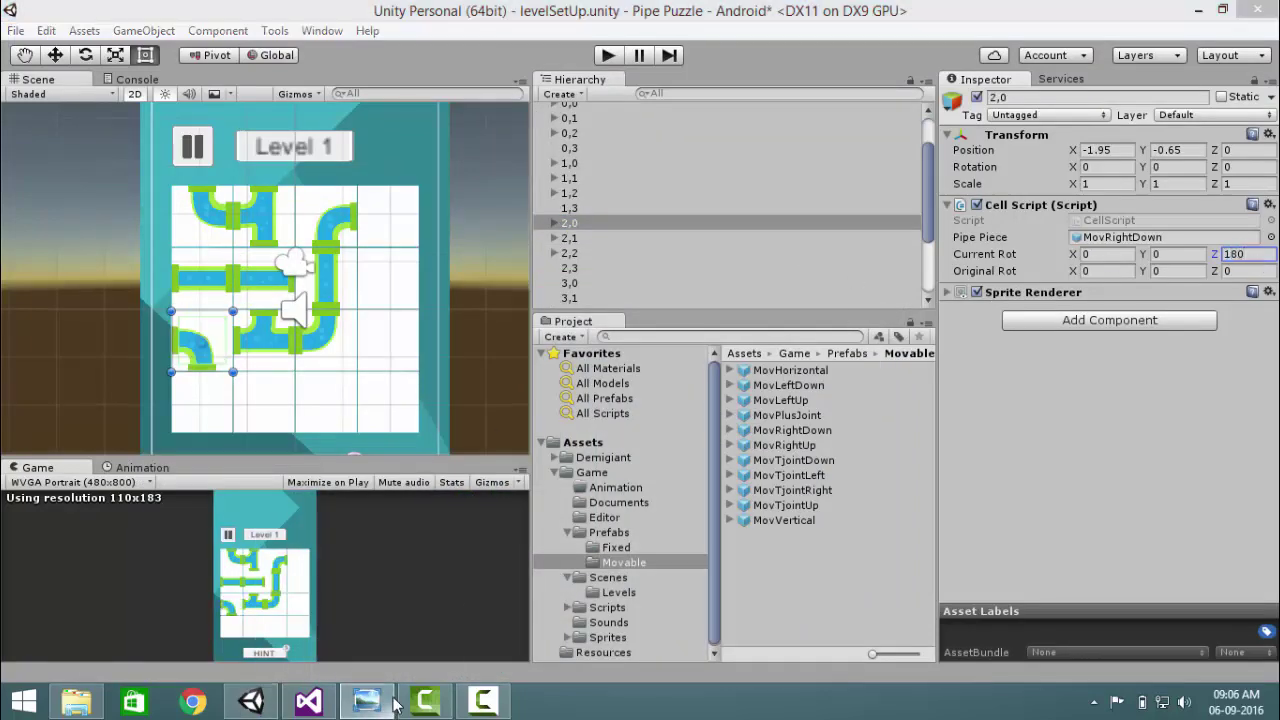
pyautogui.click(366, 701)
pyautogui.click(366, 701)
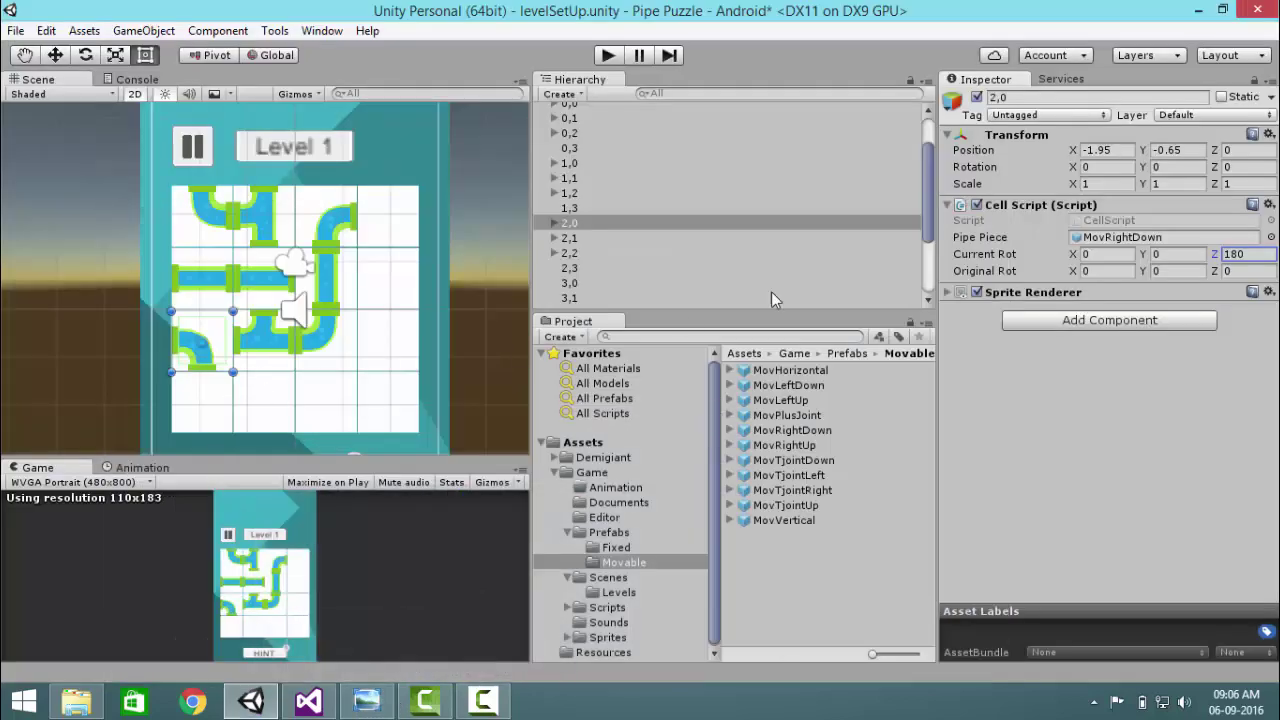
pyautogui.click(612, 238)
pyautogui.click(1236, 256)
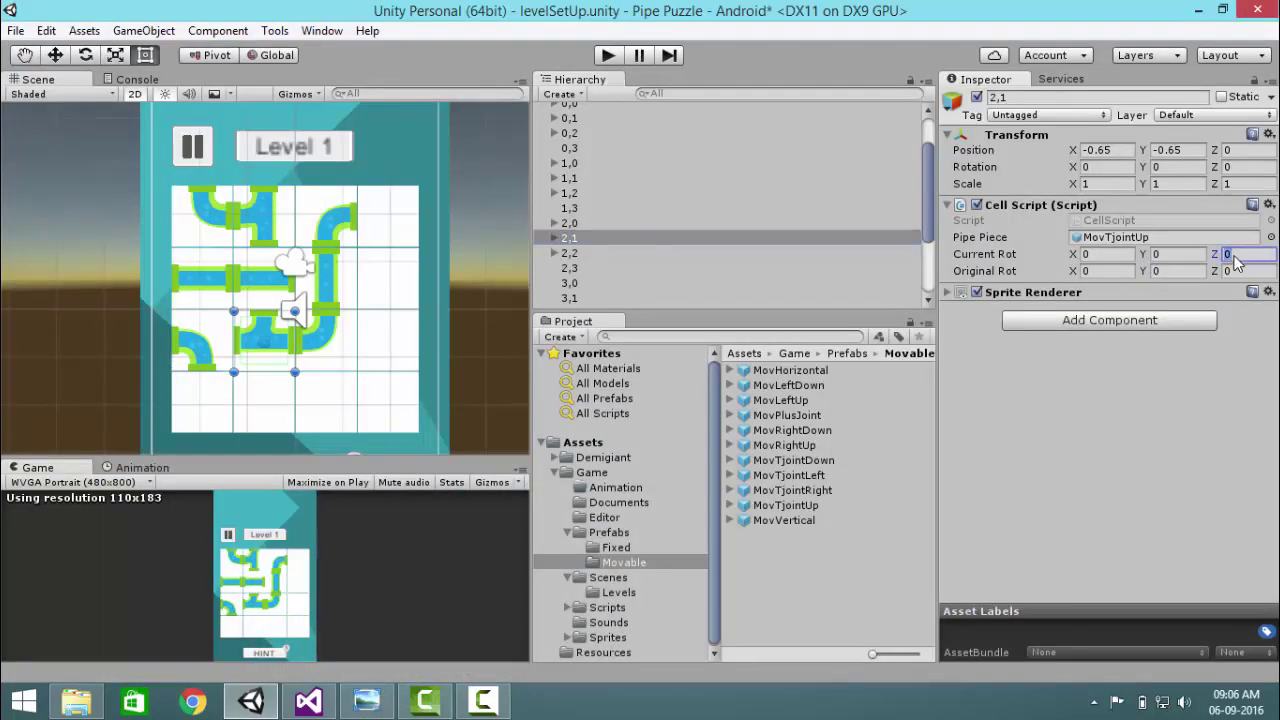
pyautogui.write('180')
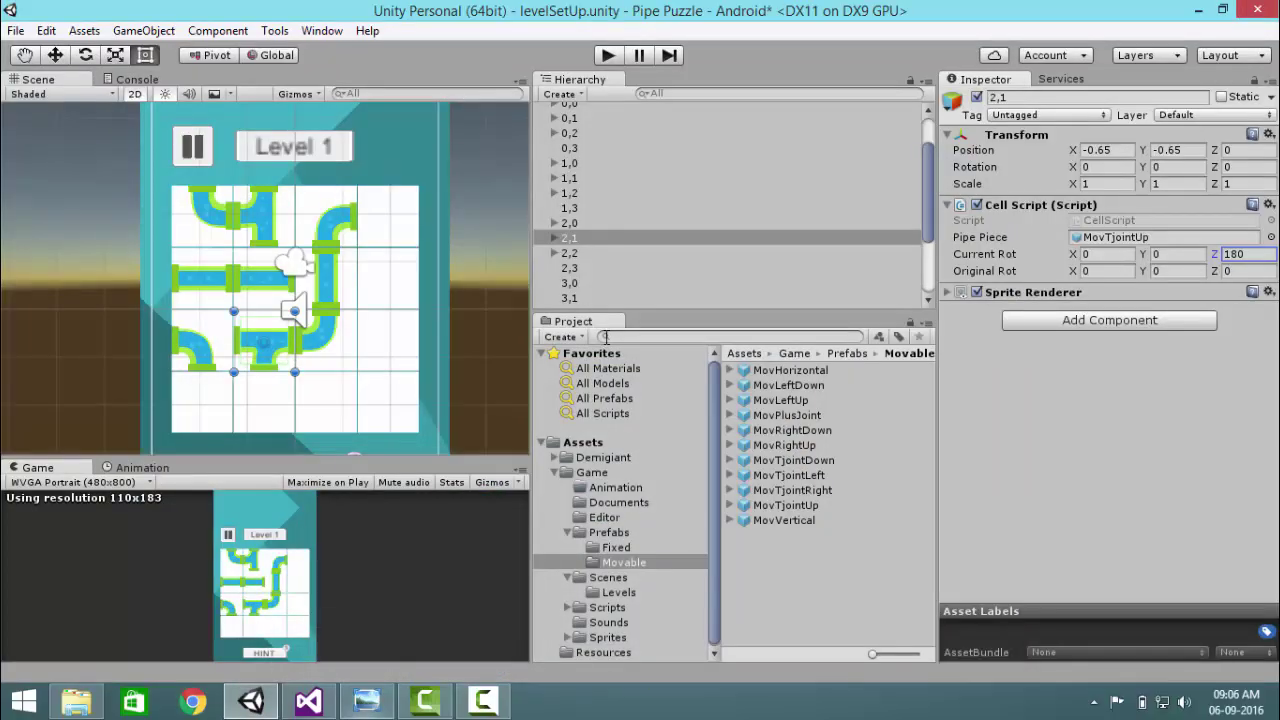
pyautogui.click(606, 254)
pyautogui.click(1244, 256)
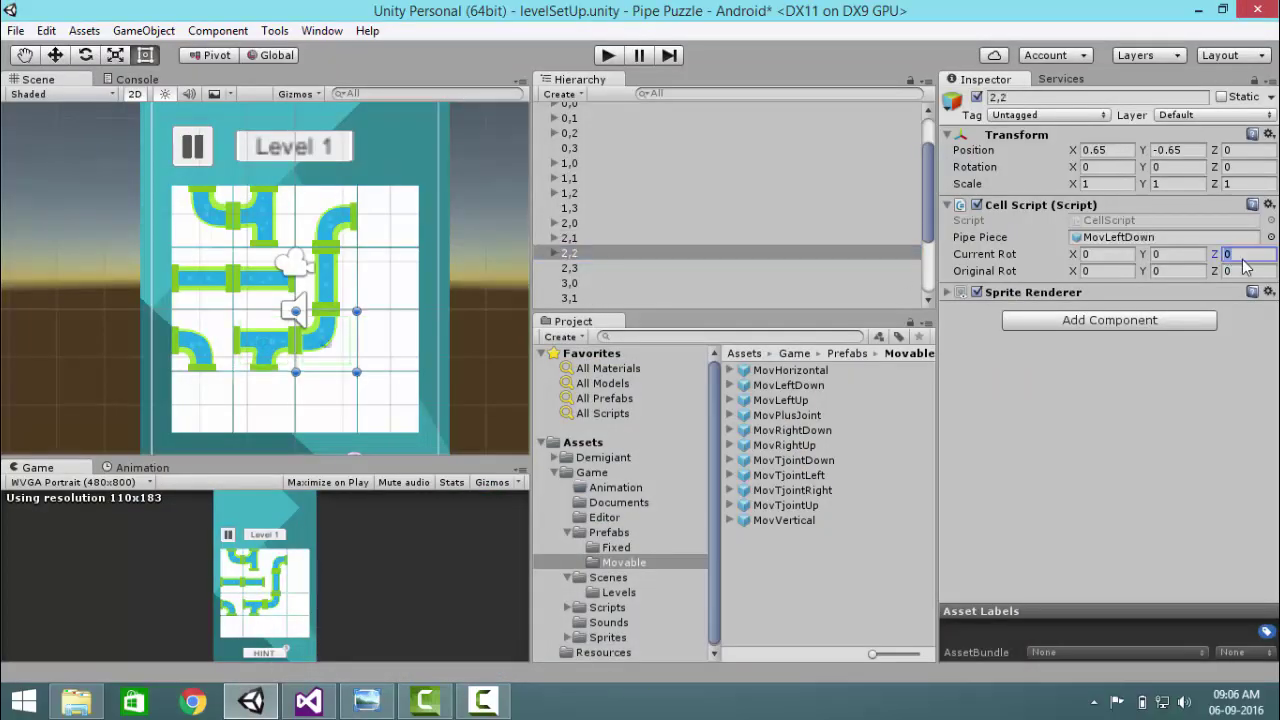
pyautogui.write('180')
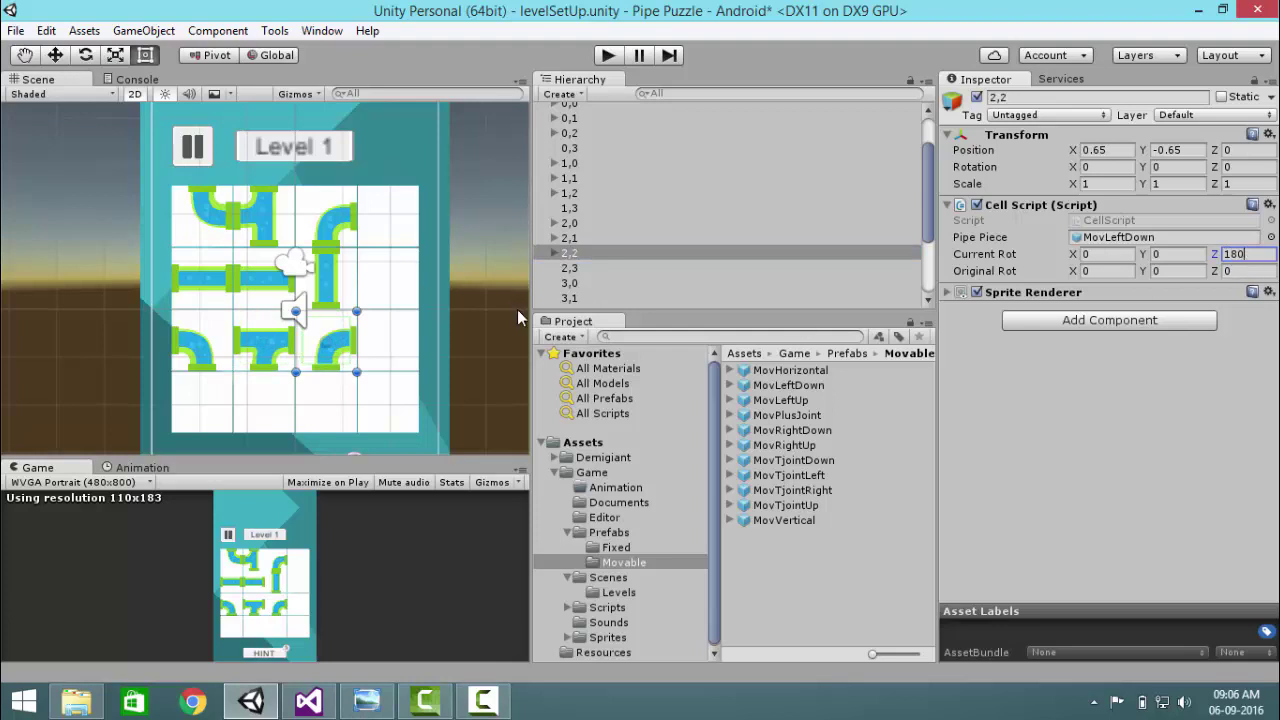
pyautogui.moveTo(320, 460); pyautogui.dragTo(325, 297)
pyautogui.scroll(3, 557, 126)
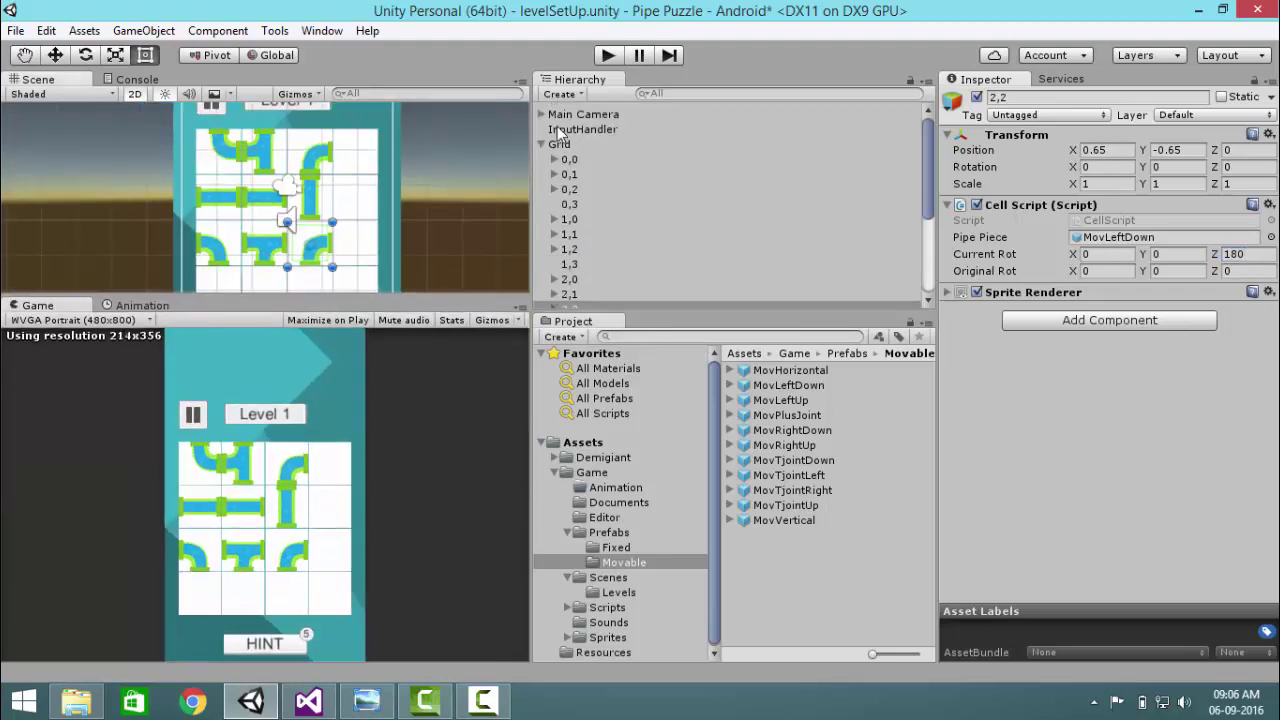
# - Collapse Grid, select InGameGUI, and scroll to its script fields showing Target Moves 10
pyautogui.click(542, 145)
pyautogui.click(590, 205)
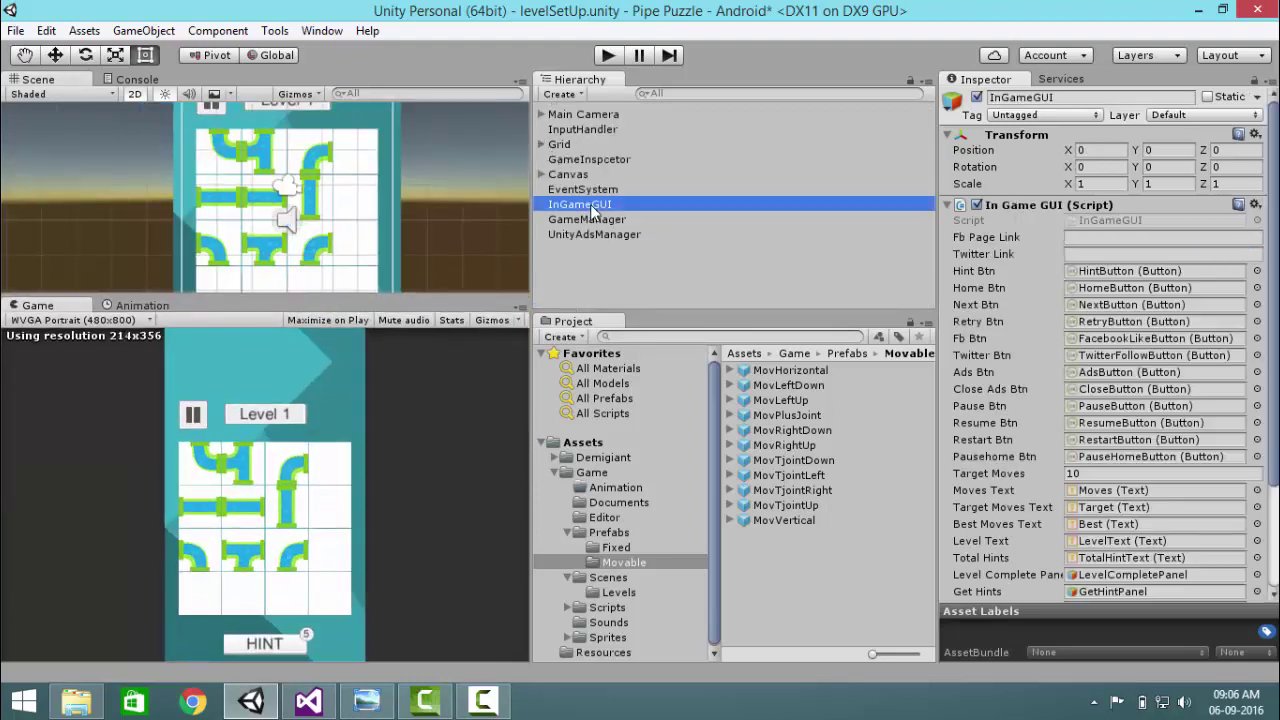
pyautogui.scroll(-3, 1108, 342)
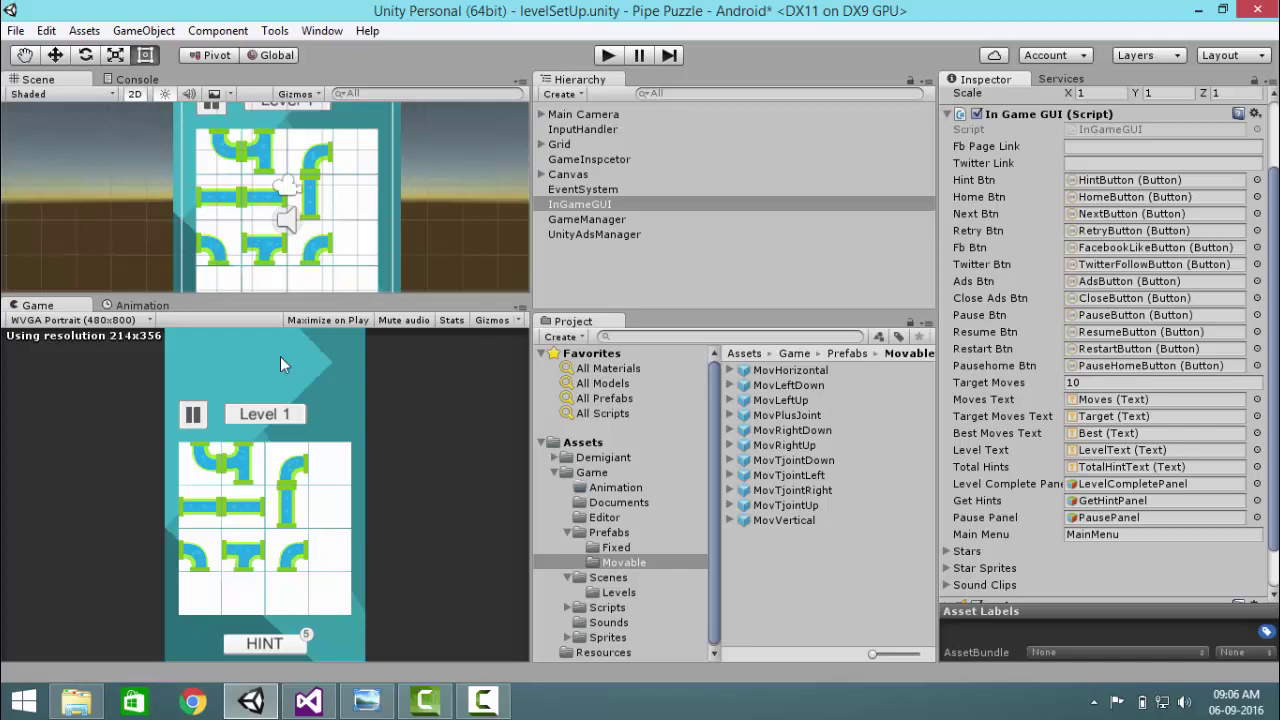
# - Playtest the level, rotating tiles until the pipe loop closes, then stop Play
pyautogui.click(608, 57)
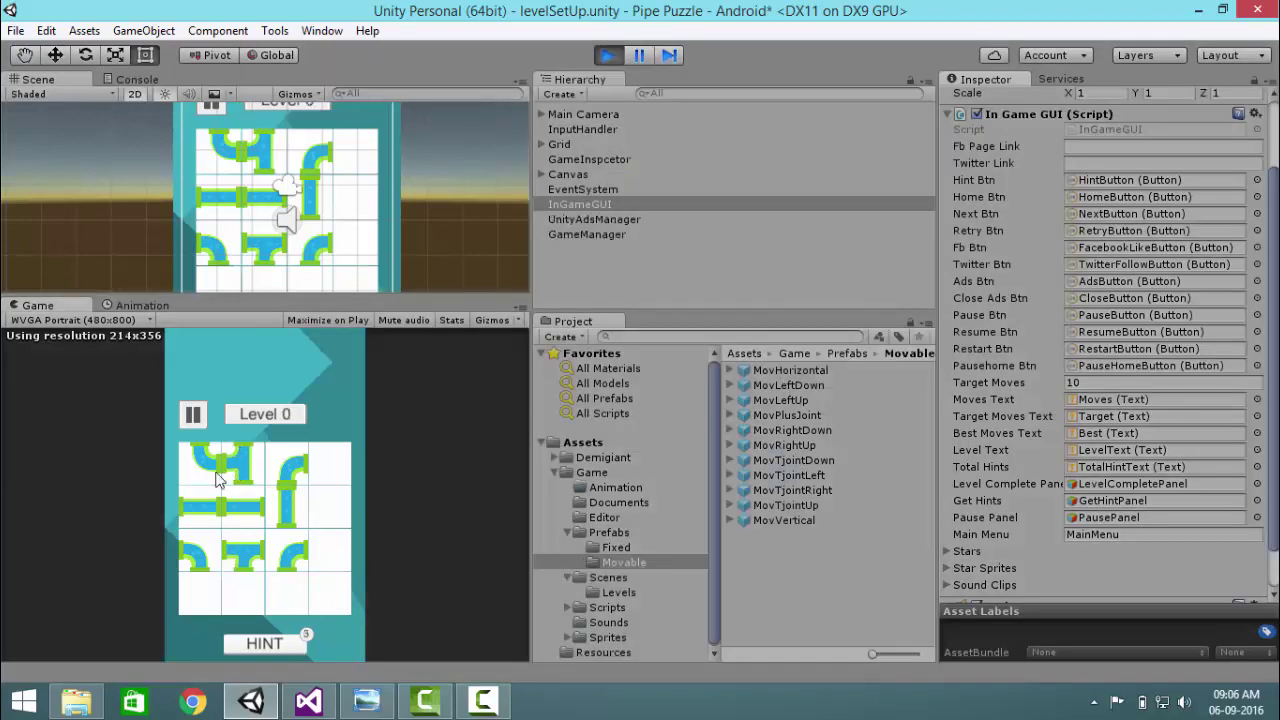
pyautogui.click(245, 463)
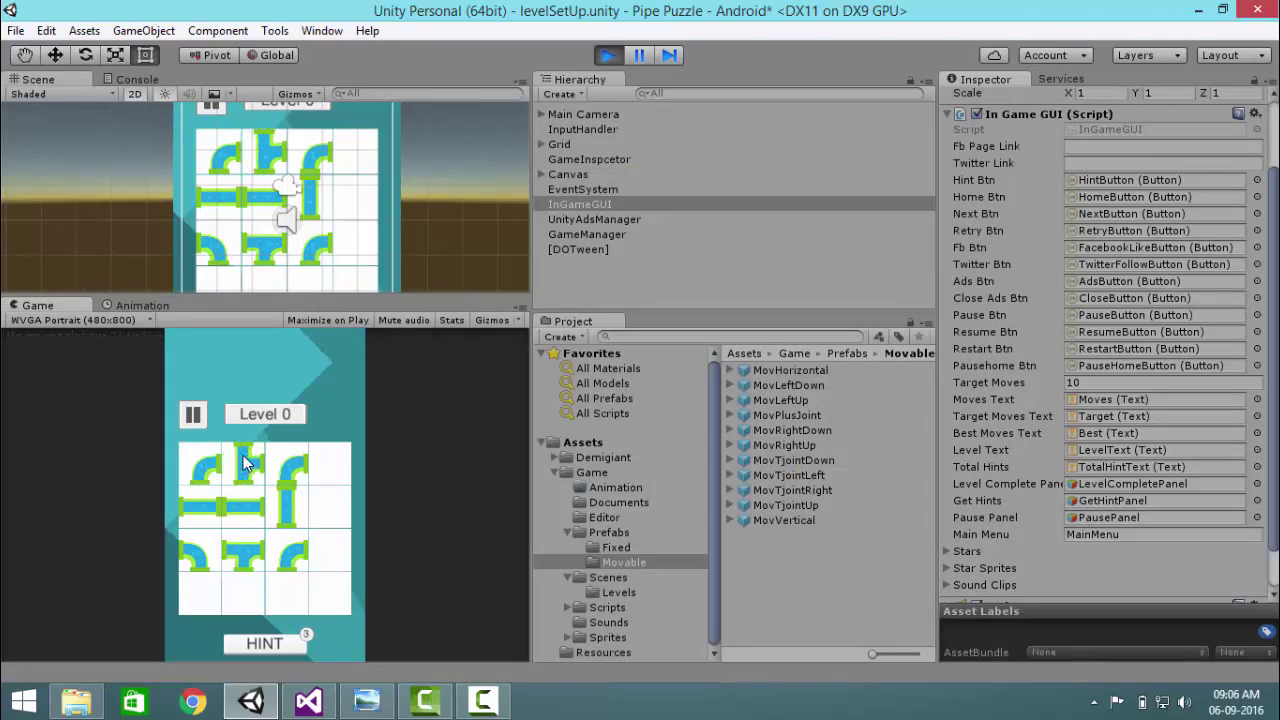
pyautogui.click(243, 455)
pyautogui.click(294, 464)
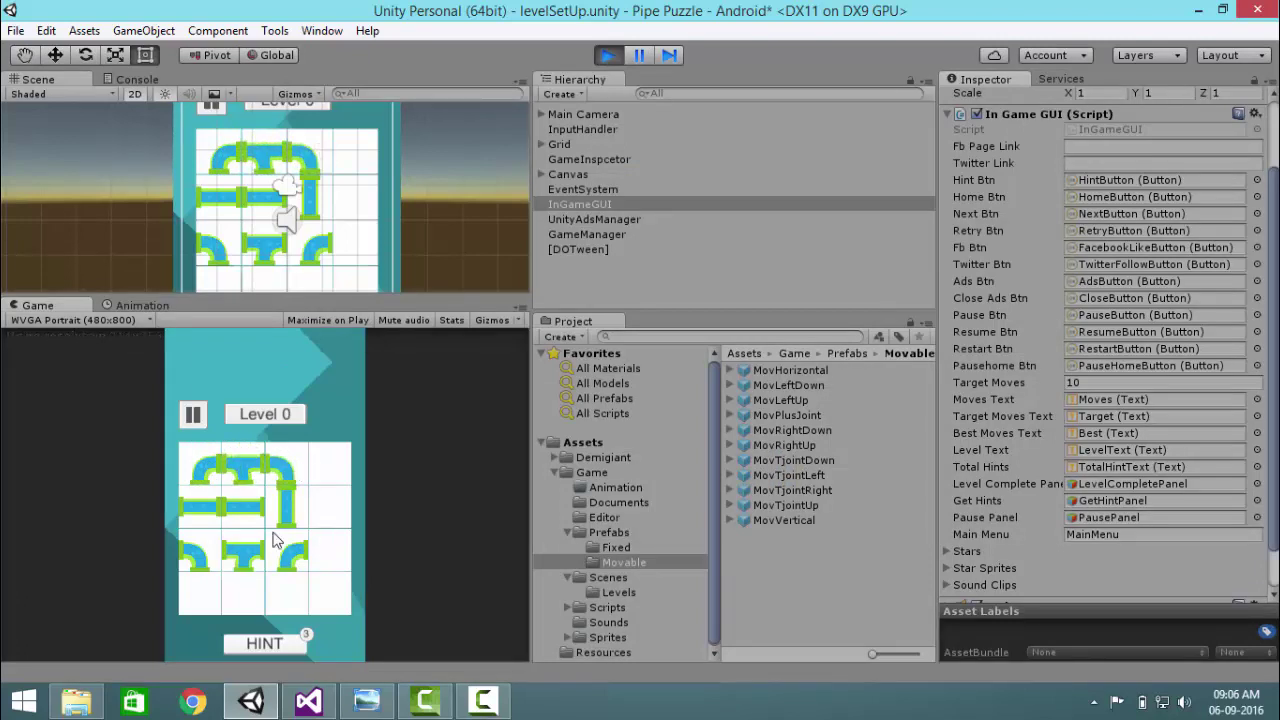
pyautogui.click(242, 515)
pyautogui.click(209, 518)
pyautogui.click(200, 550)
pyautogui.click(200, 550)
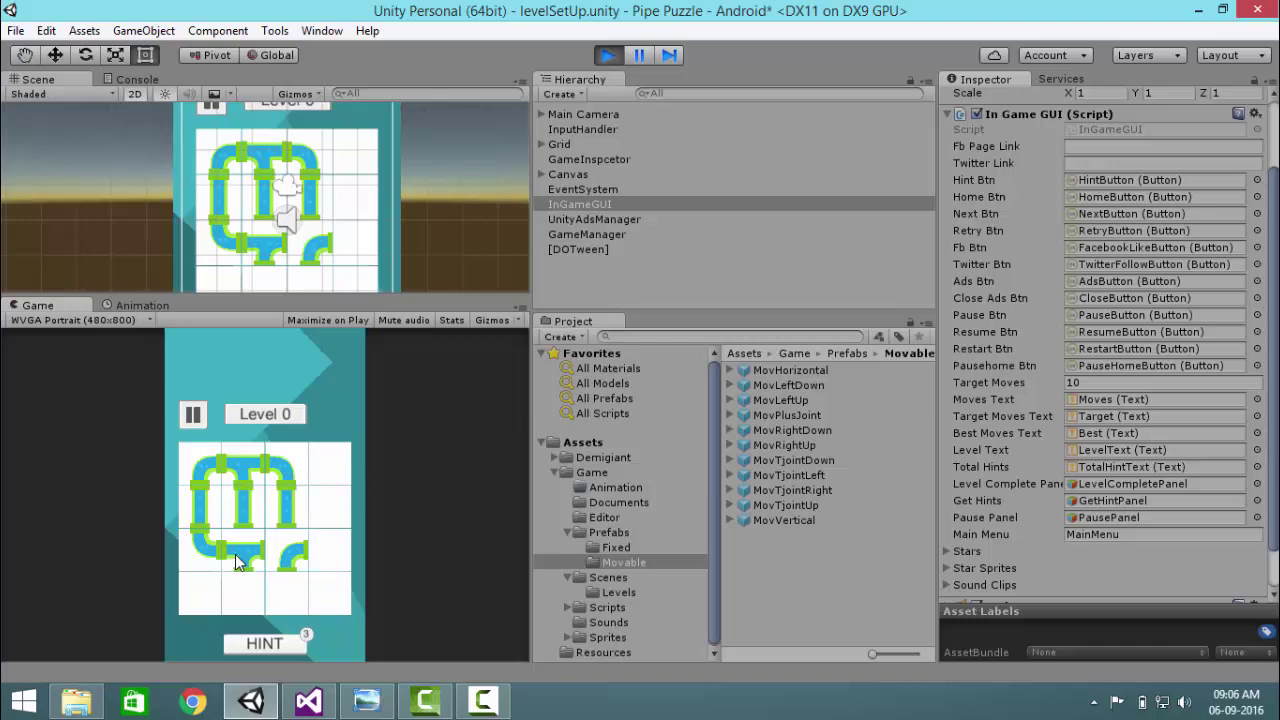
pyautogui.click(238, 554)
pyautogui.click(240, 558)
pyautogui.click(293, 562)
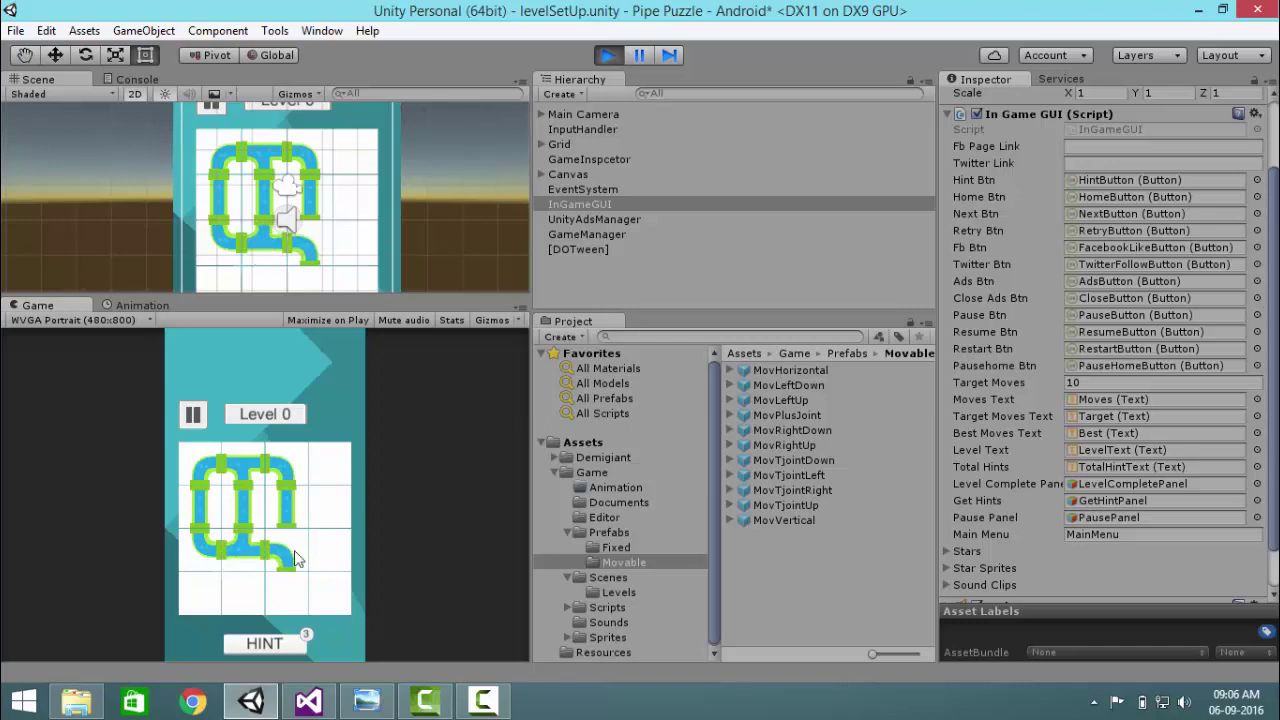
pyautogui.click(607, 56)
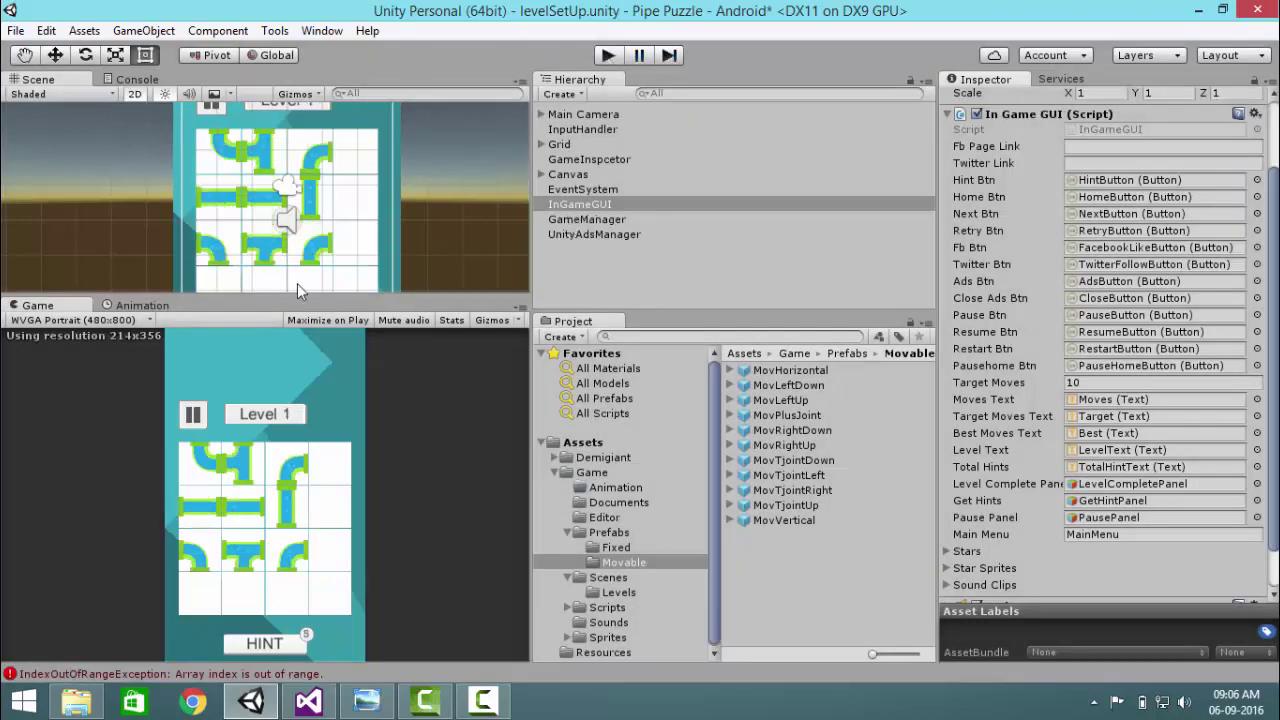
# - Clear the Console errors and change InGameGUI's Target Moves from 10 to 13
pyautogui.click(137, 79)
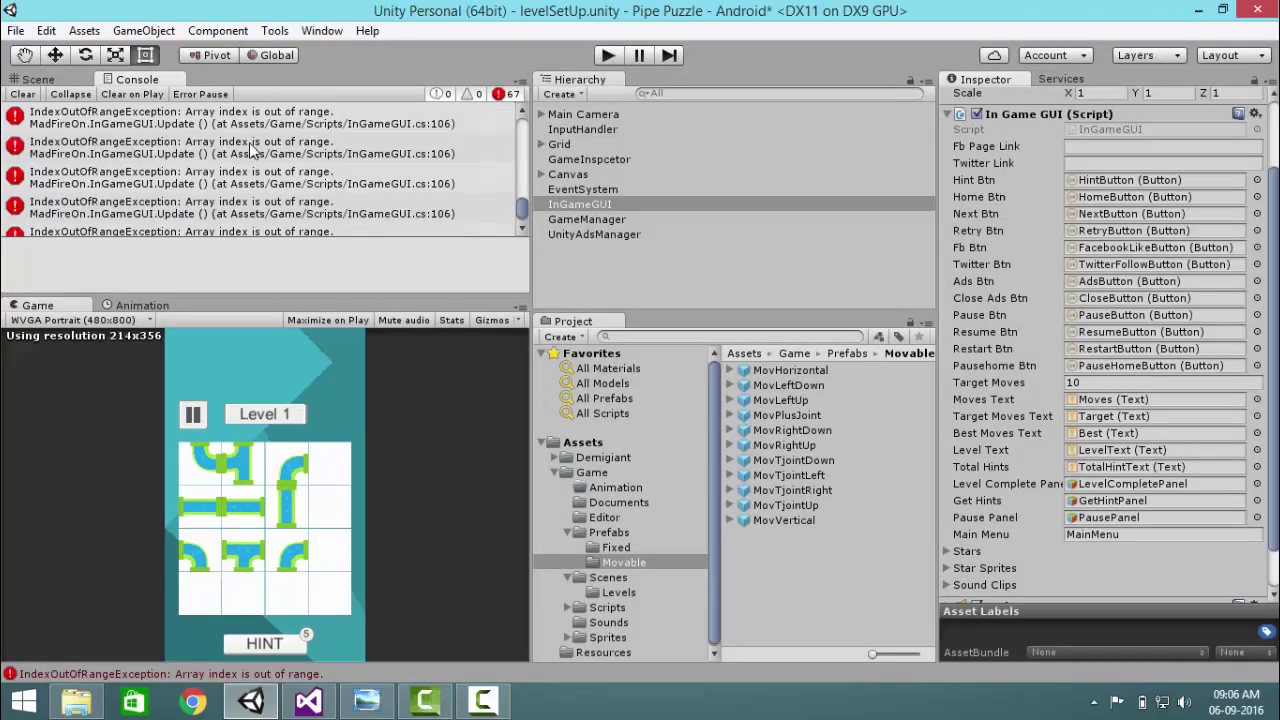
pyautogui.click(22, 94)
pyautogui.click(38, 79)
pyautogui.click(1090, 385)
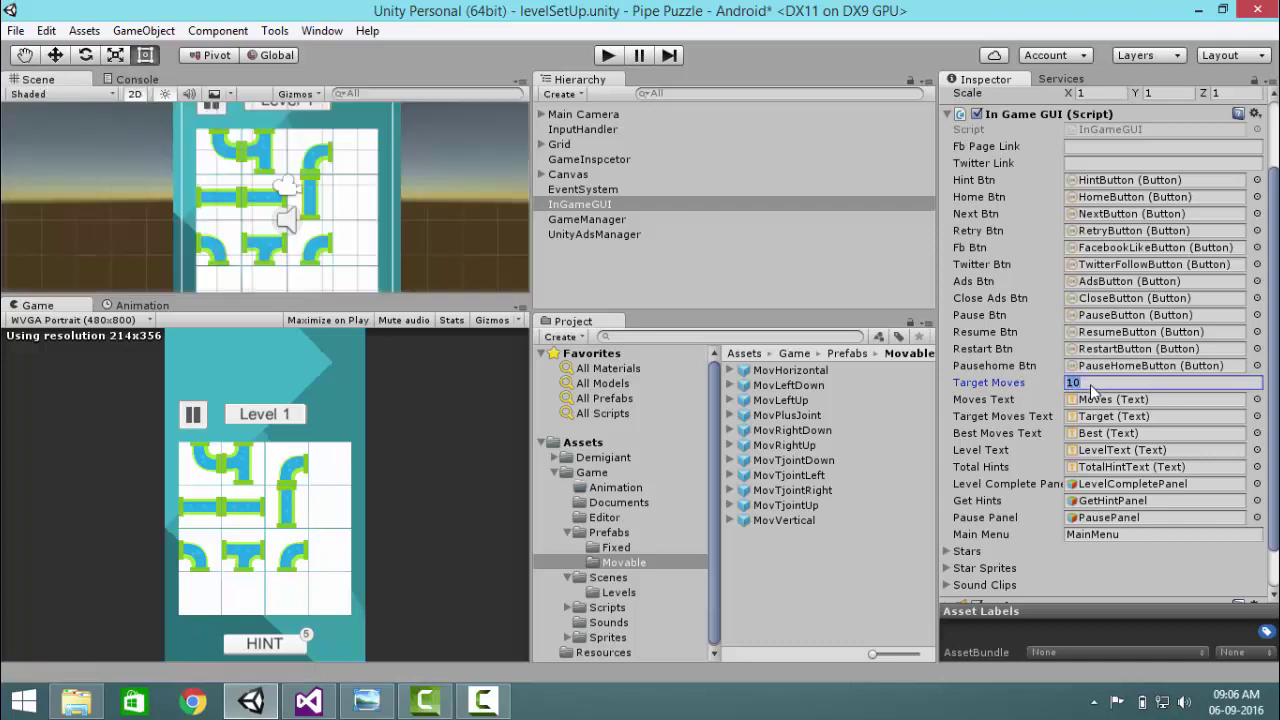
# - Save the scene as Level5 in Assets/Game/Scenes/Levels, beside Level1–Level4
pyautogui.write('13')
pyautogui.click(16, 30)
pyautogui.click(128, 121)
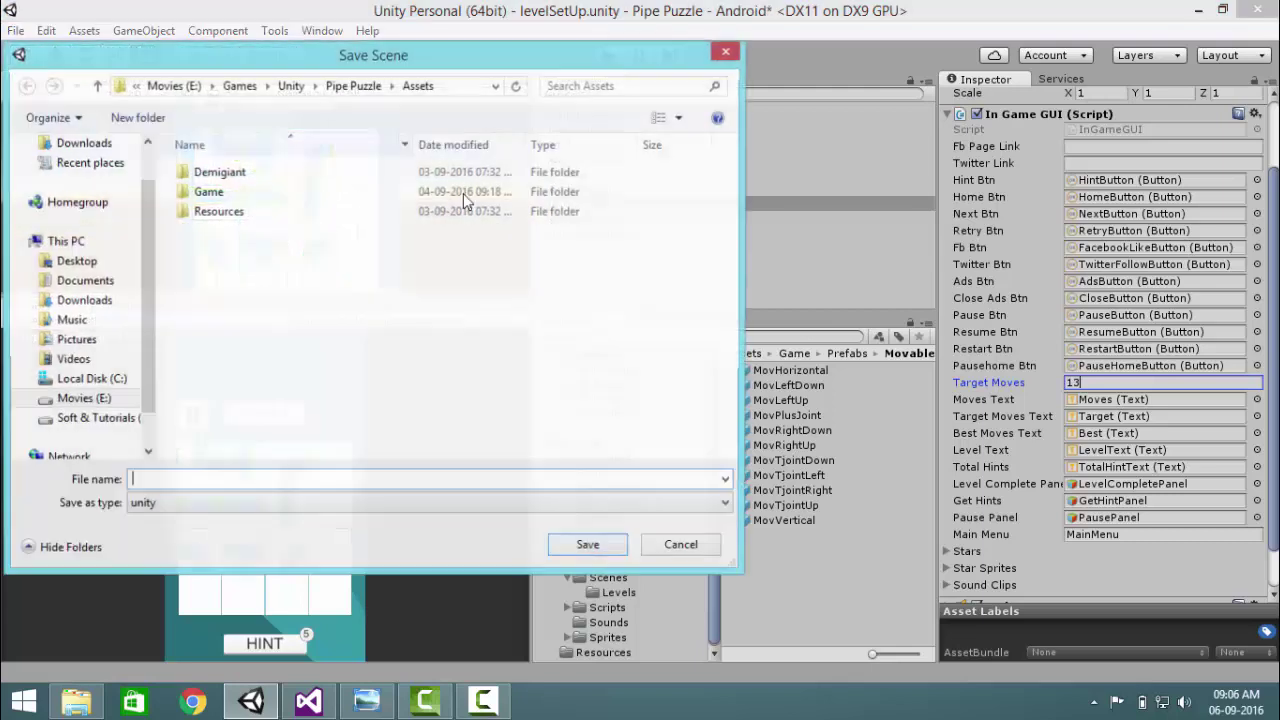
pyautogui.doubleClick(265, 194)
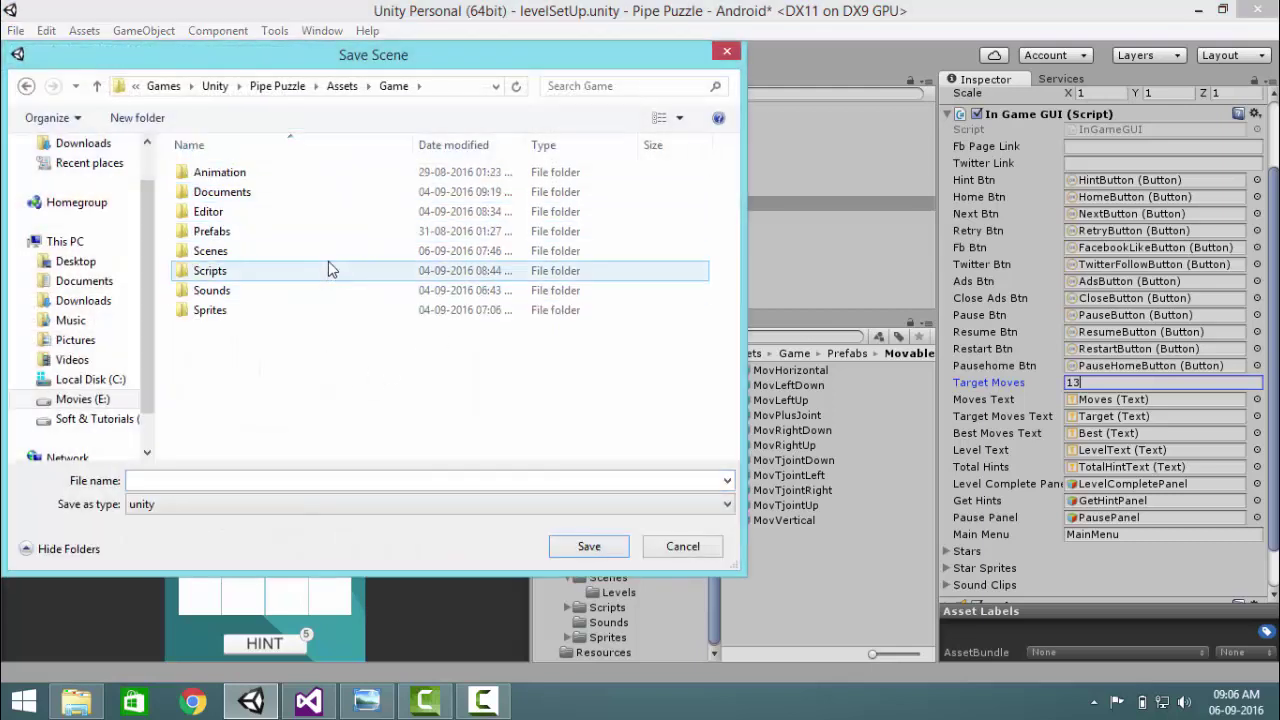
pyautogui.doubleClick(332, 252)
pyautogui.doubleClick(320, 175)
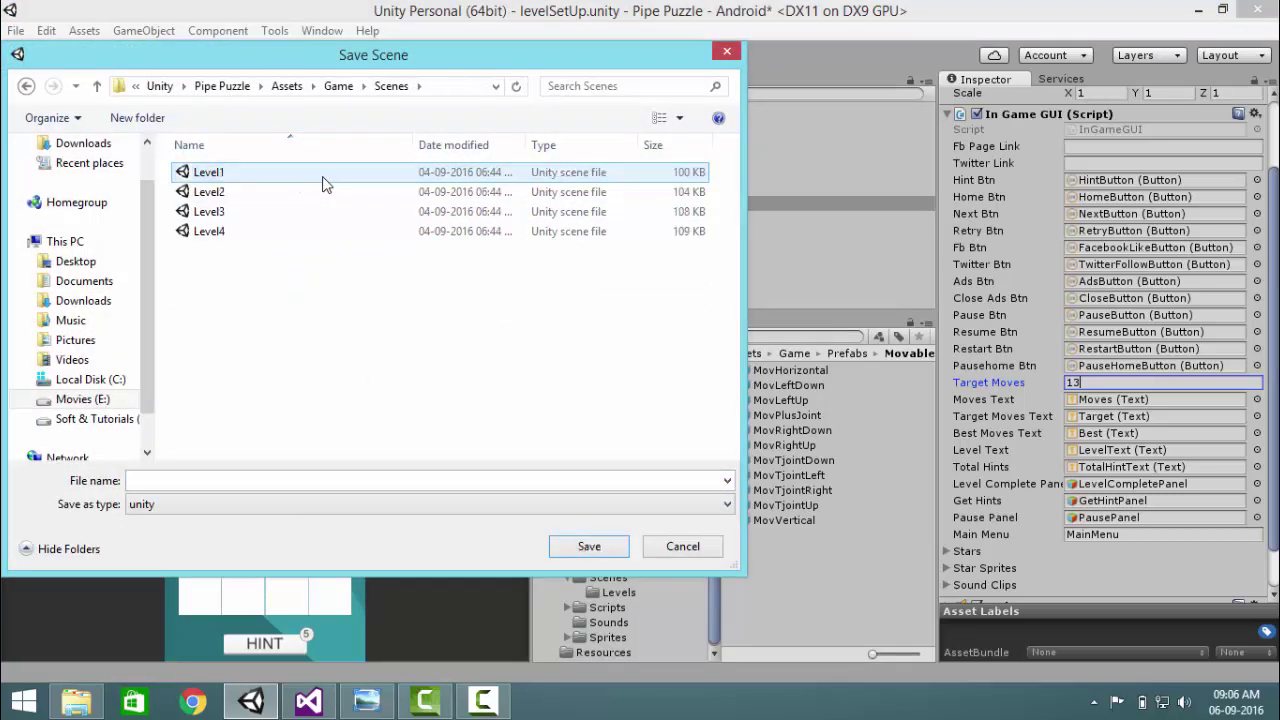
pyautogui.click(262, 232)
pyautogui.click(297, 483)
pyautogui.click(297, 483)
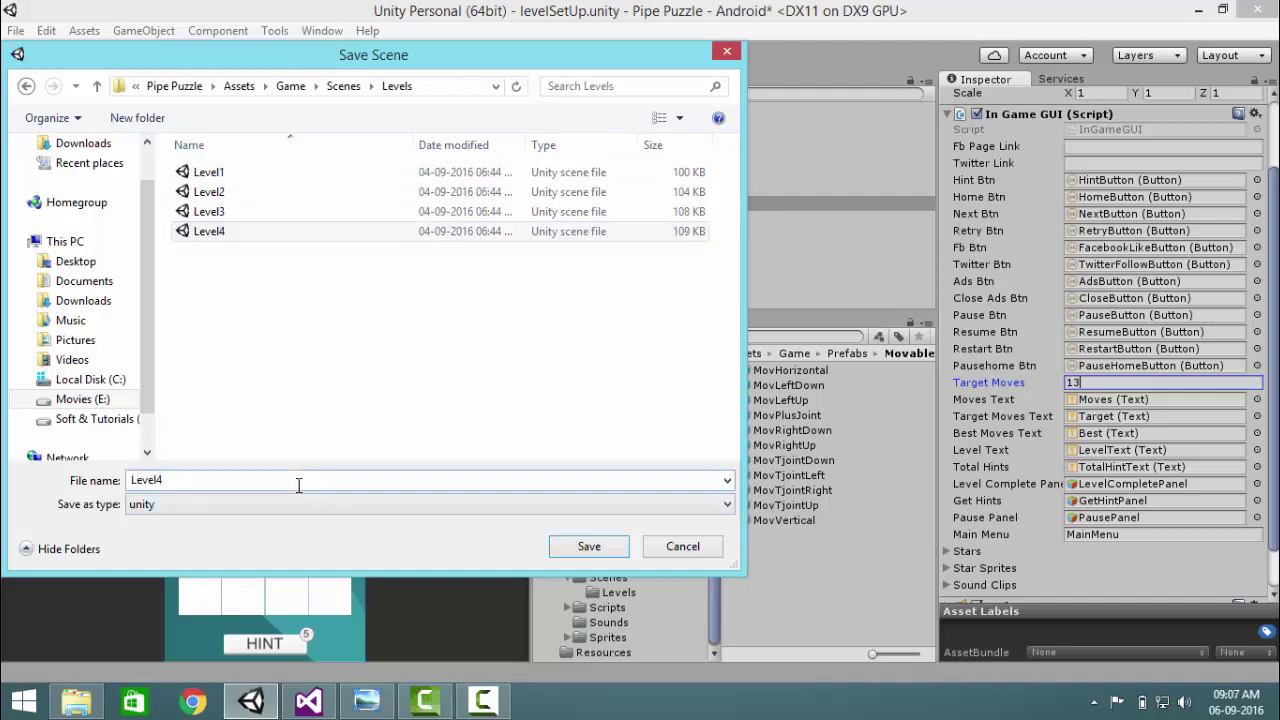
pyautogui.press('BackSpace')
pyautogui.write('5')
pyautogui.press('Return')
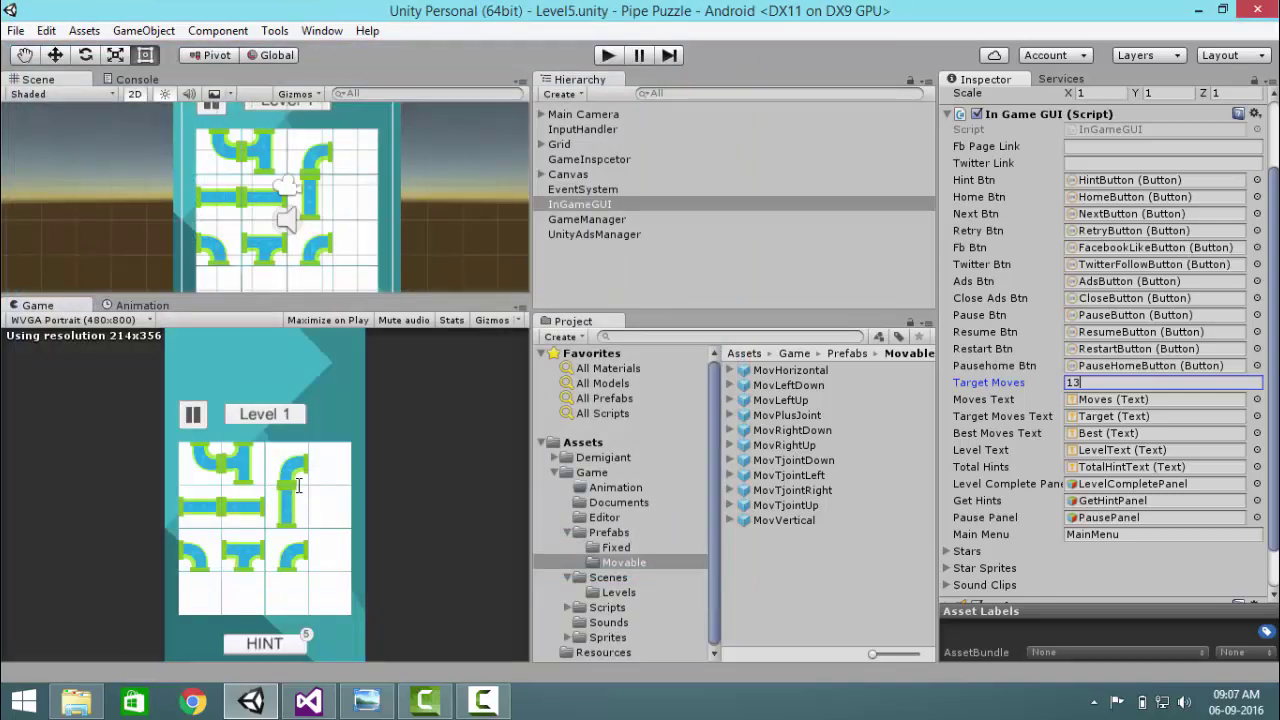
# - Open the LevelSelect scene from the Game/Scenes folder in the Project panel
pyautogui.click(596, 270)
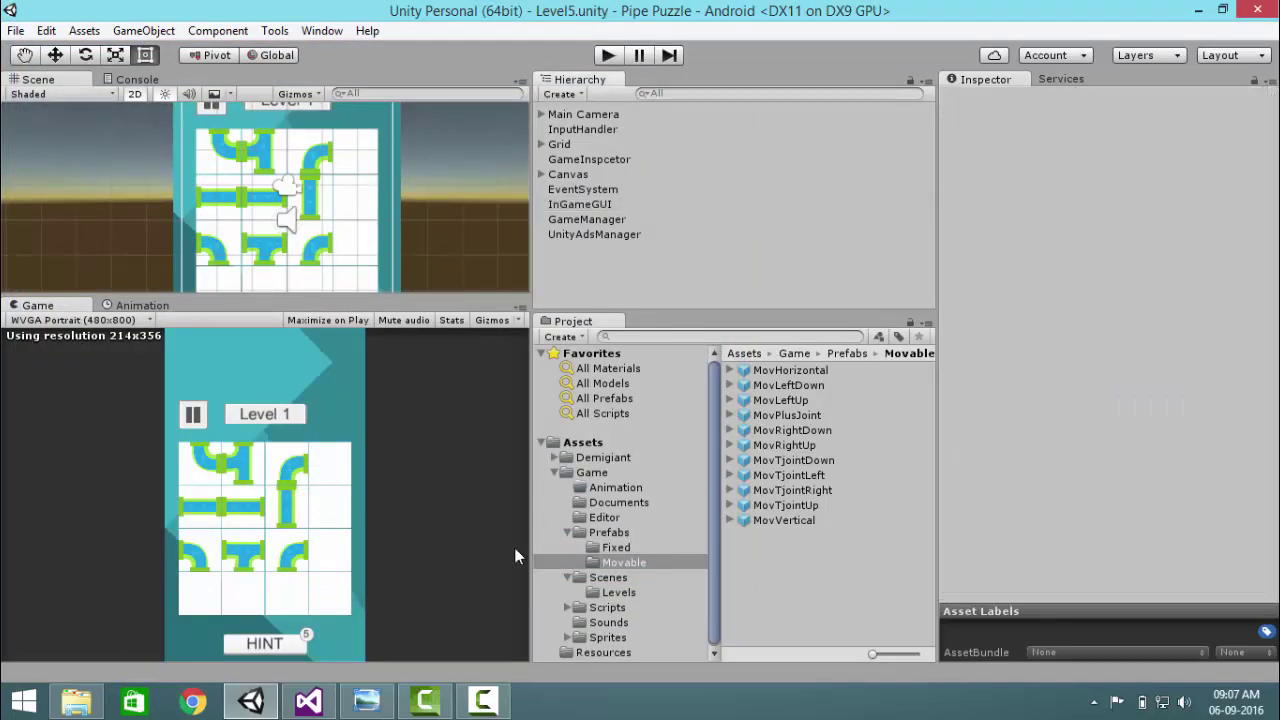
pyautogui.click(556, 473)
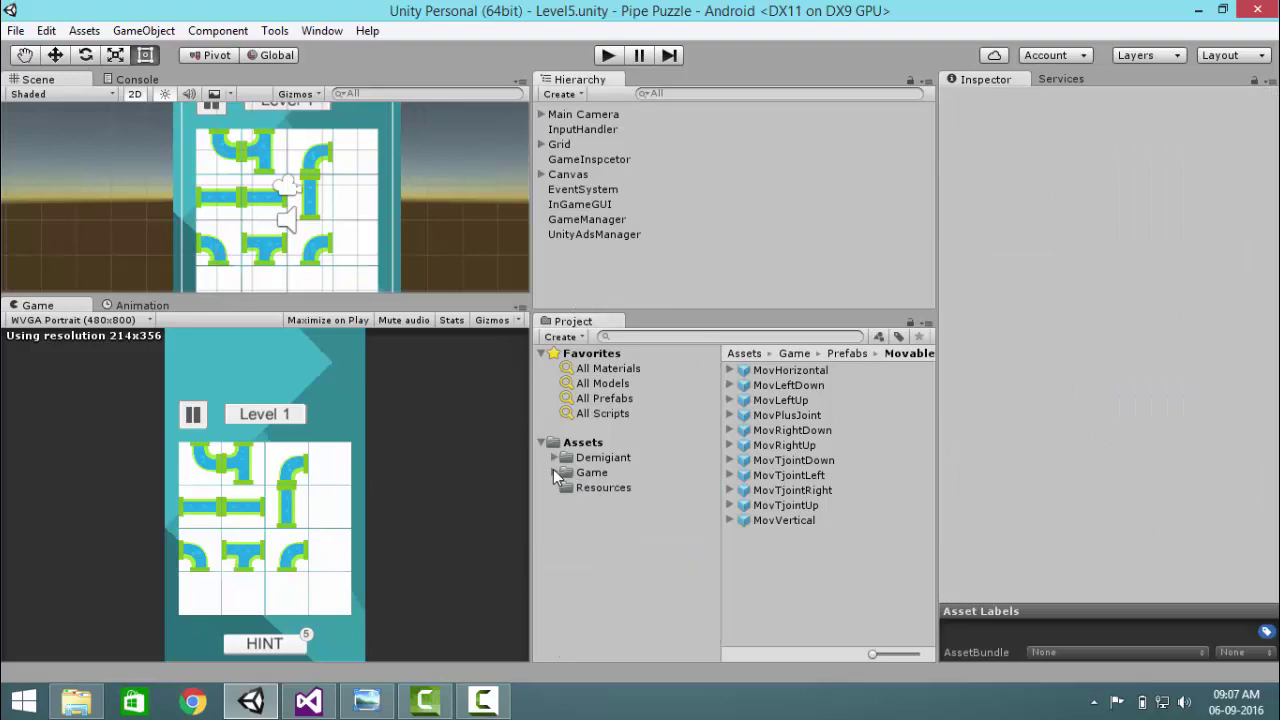
pyautogui.click(555, 472)
pyautogui.click(567, 532)
pyautogui.click(605, 547)
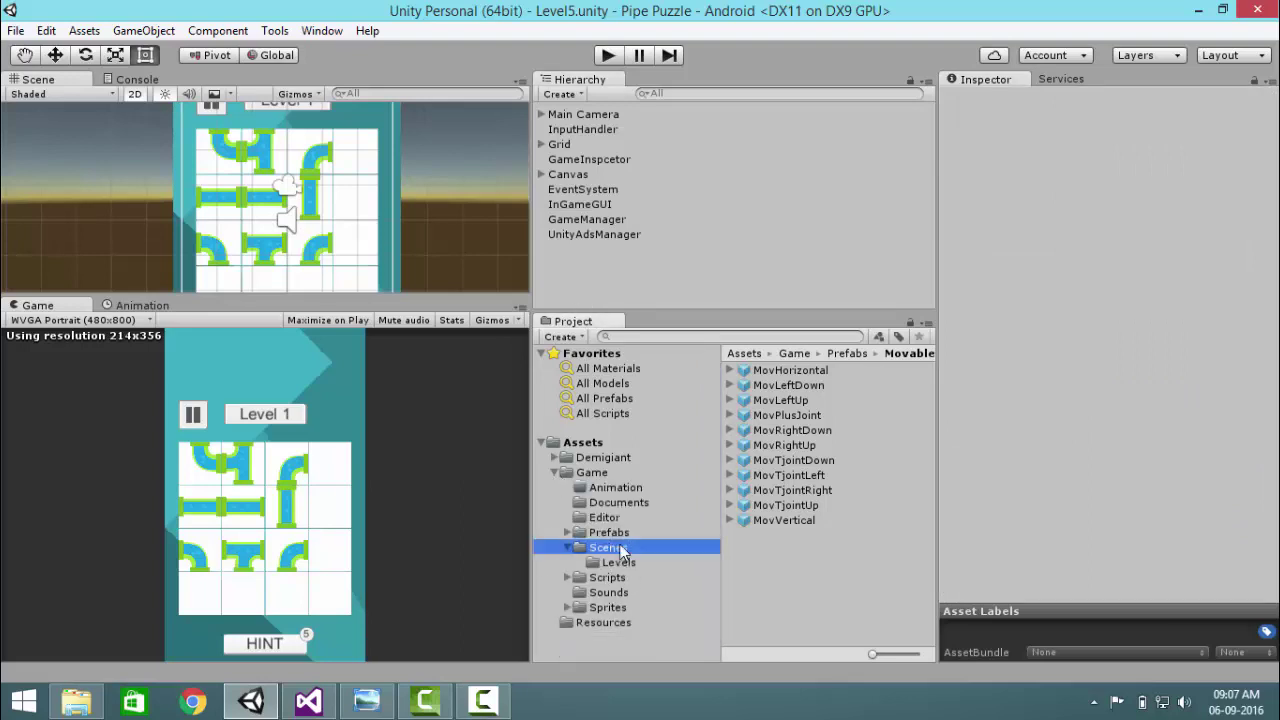
pyautogui.doubleClick(811, 385)
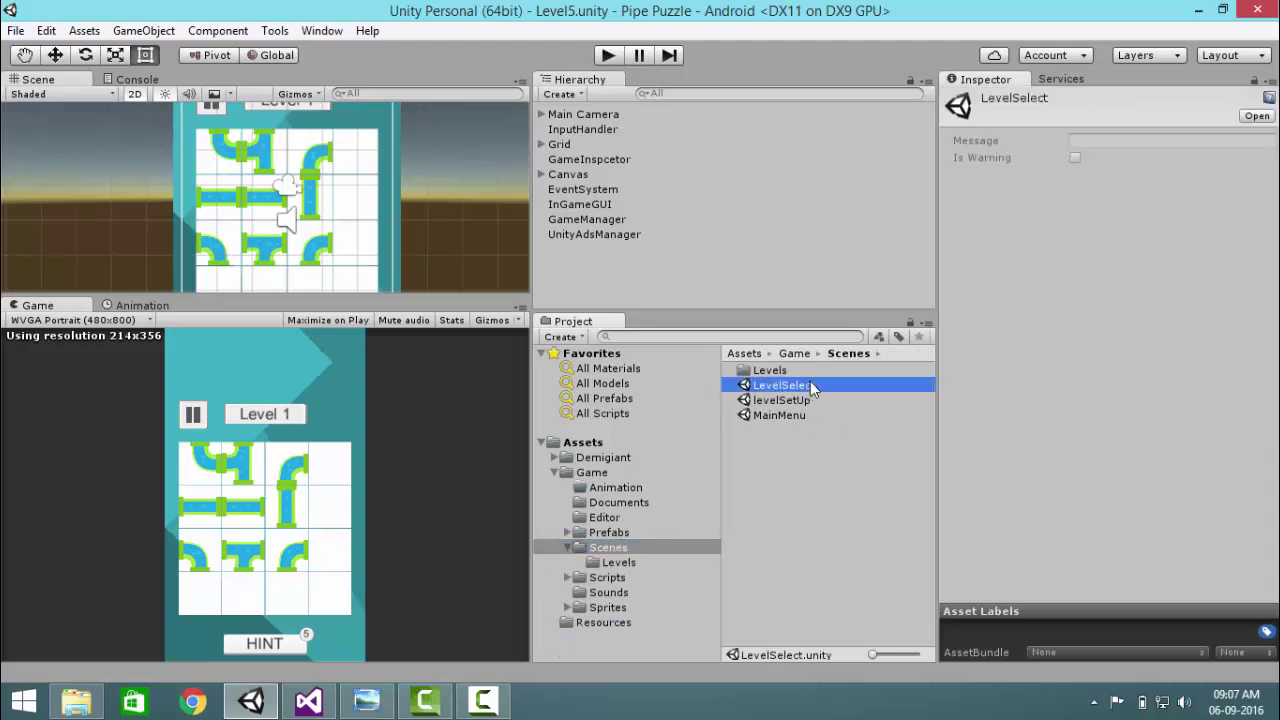
# - Select CreateScrollList and set its Levels list size to 5
pyautogui.click(606, 163)
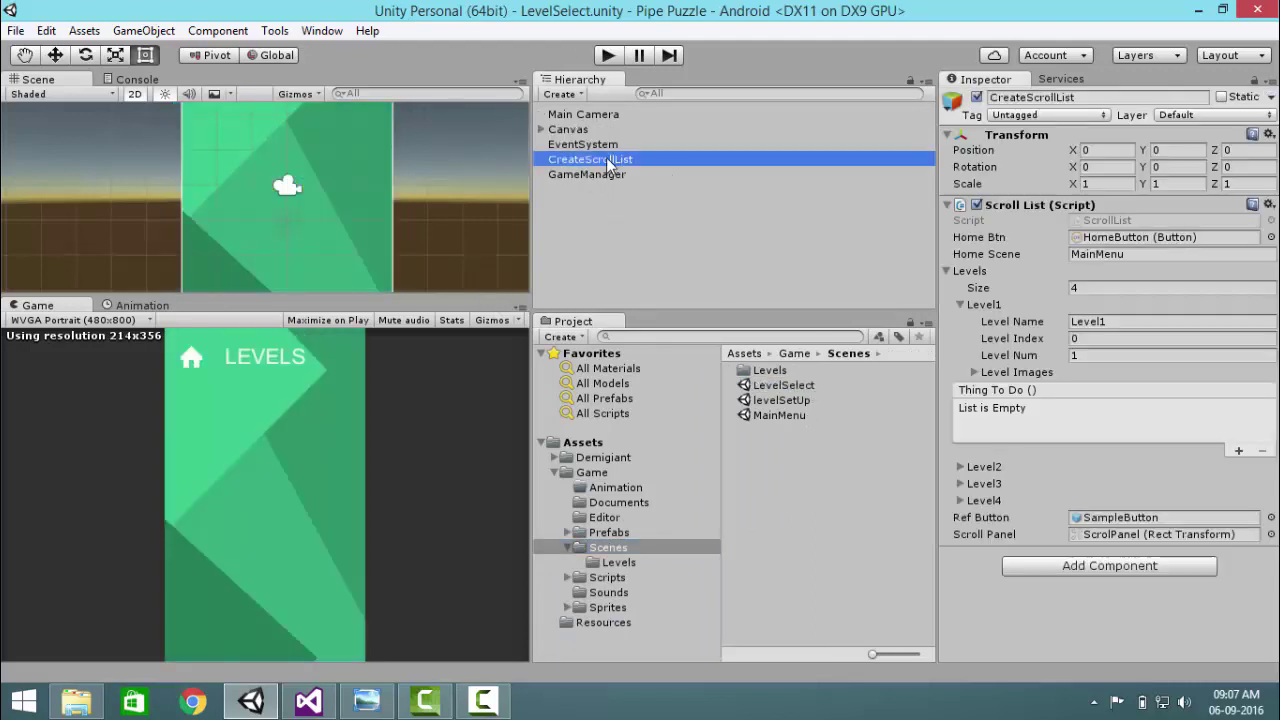
pyautogui.click(1100, 290)
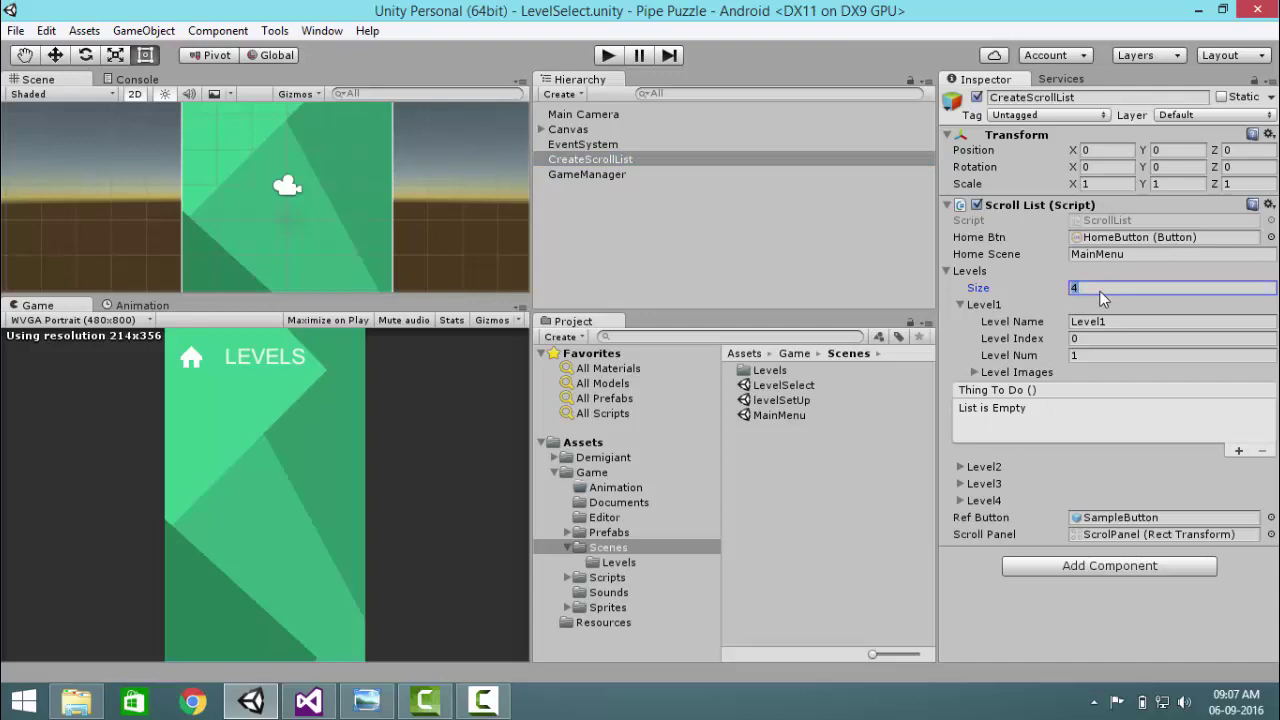
pyautogui.write('5')
pyautogui.press('Return')
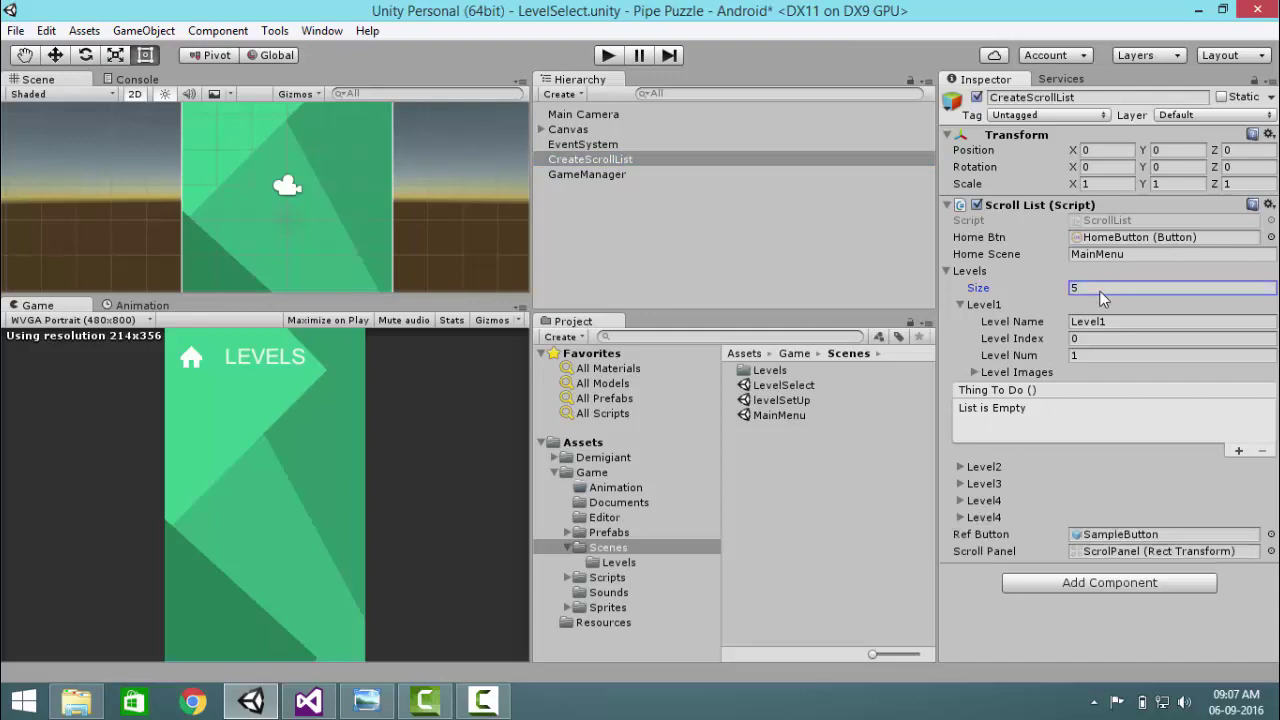
# - Set the fifth entry's Level Name to Level5, Level Index 4 and Level Num 5
pyautogui.click(960, 517)
pyautogui.click(1166, 540)
pyautogui.click(1166, 536)
pyautogui.press('BackSpace')
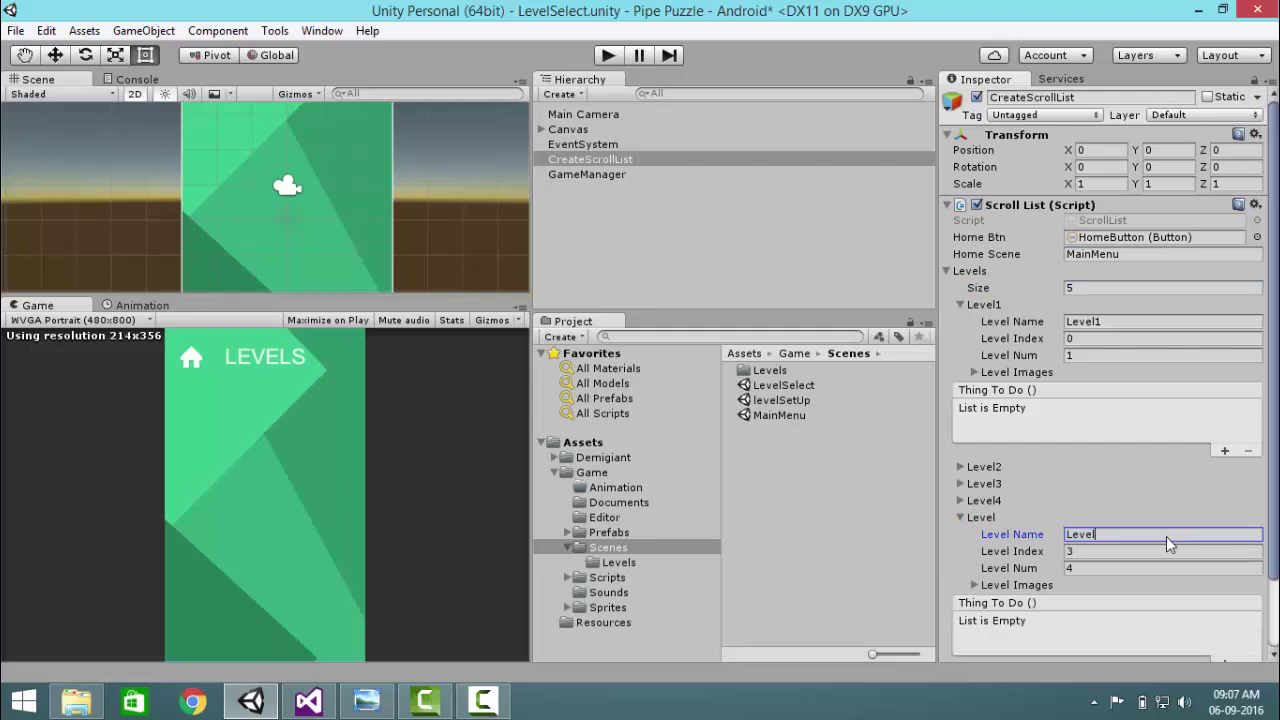
pyautogui.write('5')
pyautogui.click(1103, 555)
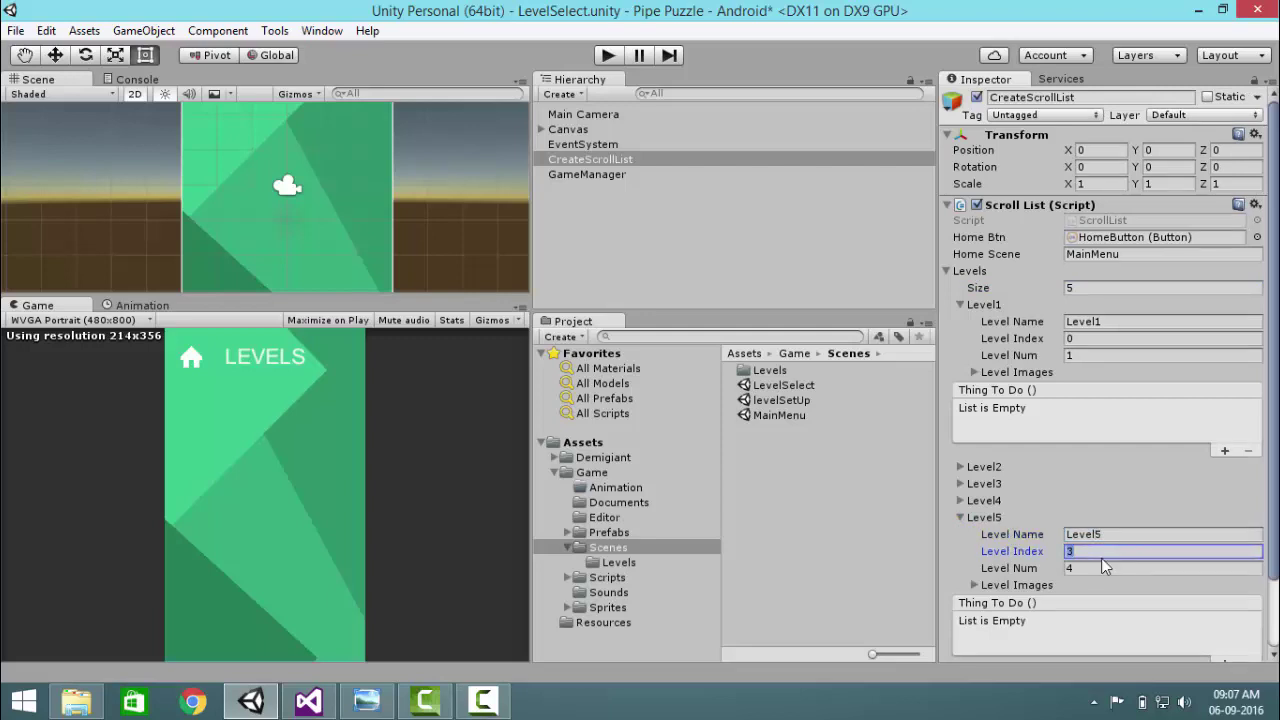
pyautogui.write('4')
pyautogui.click(1091, 568)
pyautogui.write('5')
pyautogui.scroll(-3, 1140, 455)
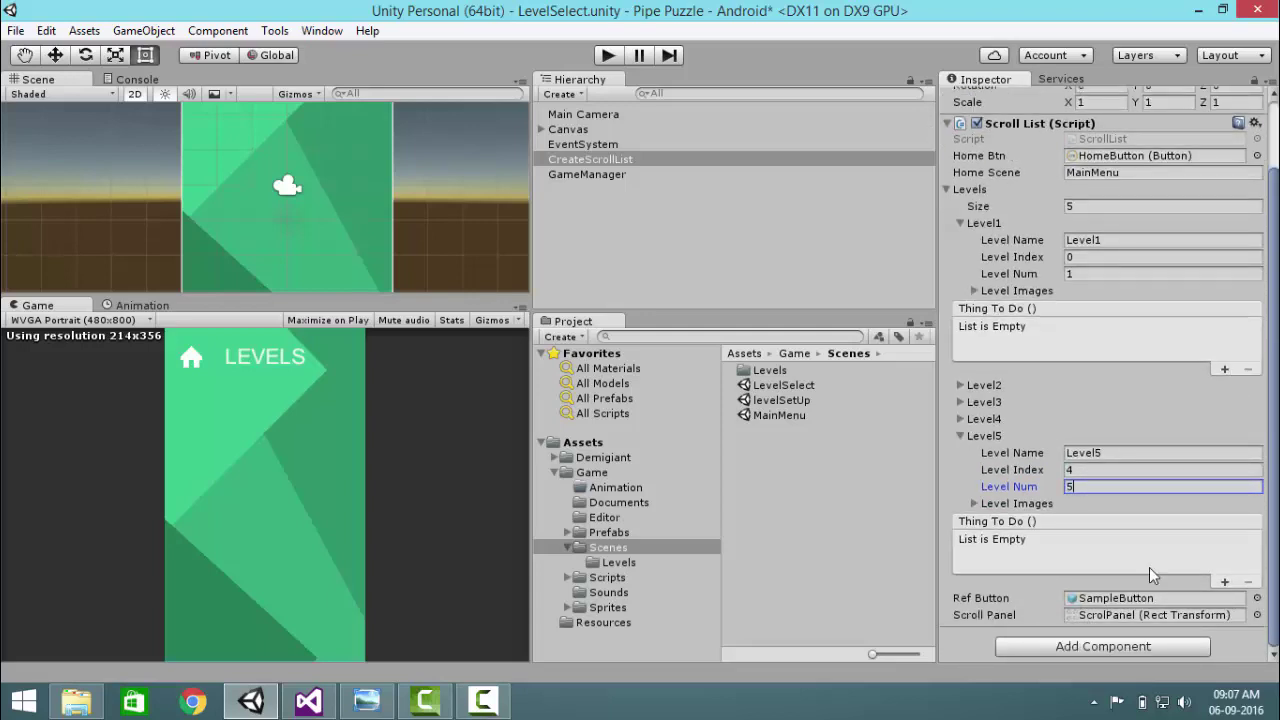
# - Expand Level5's Level Images and locate the Level5Complete image in the Sprites folder
pyautogui.click(978, 504)
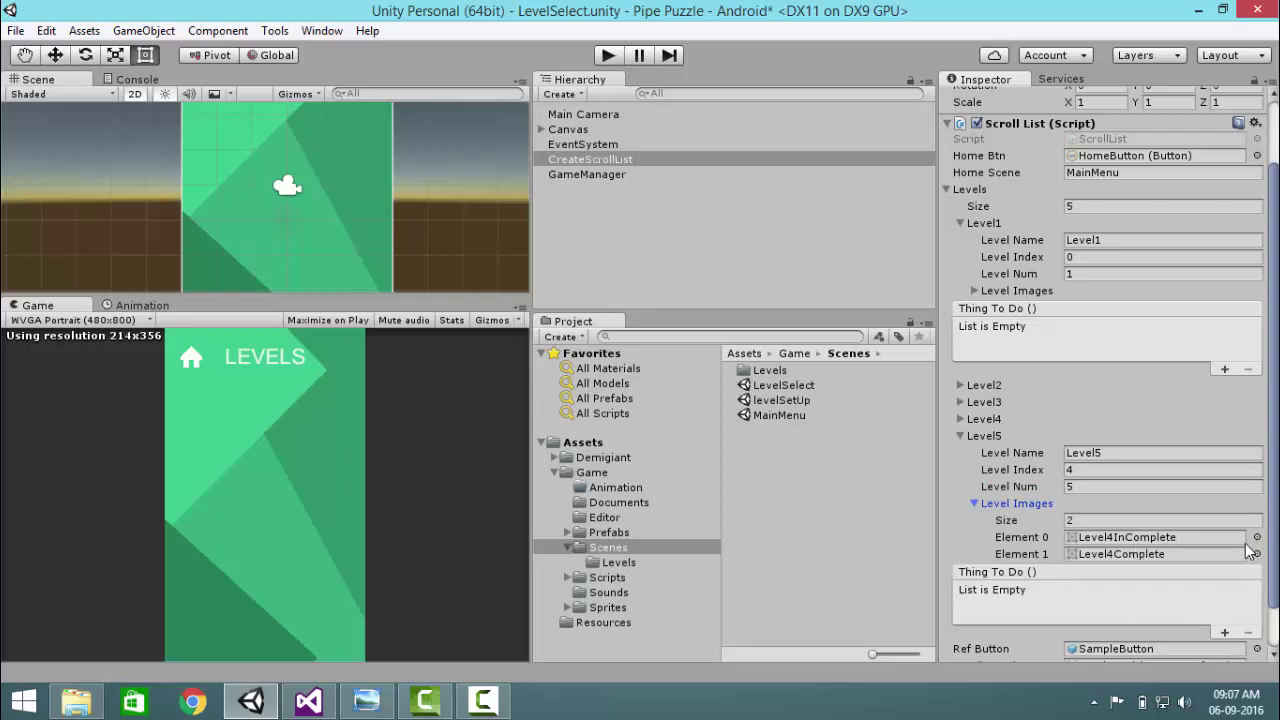
pyautogui.click(567, 607)
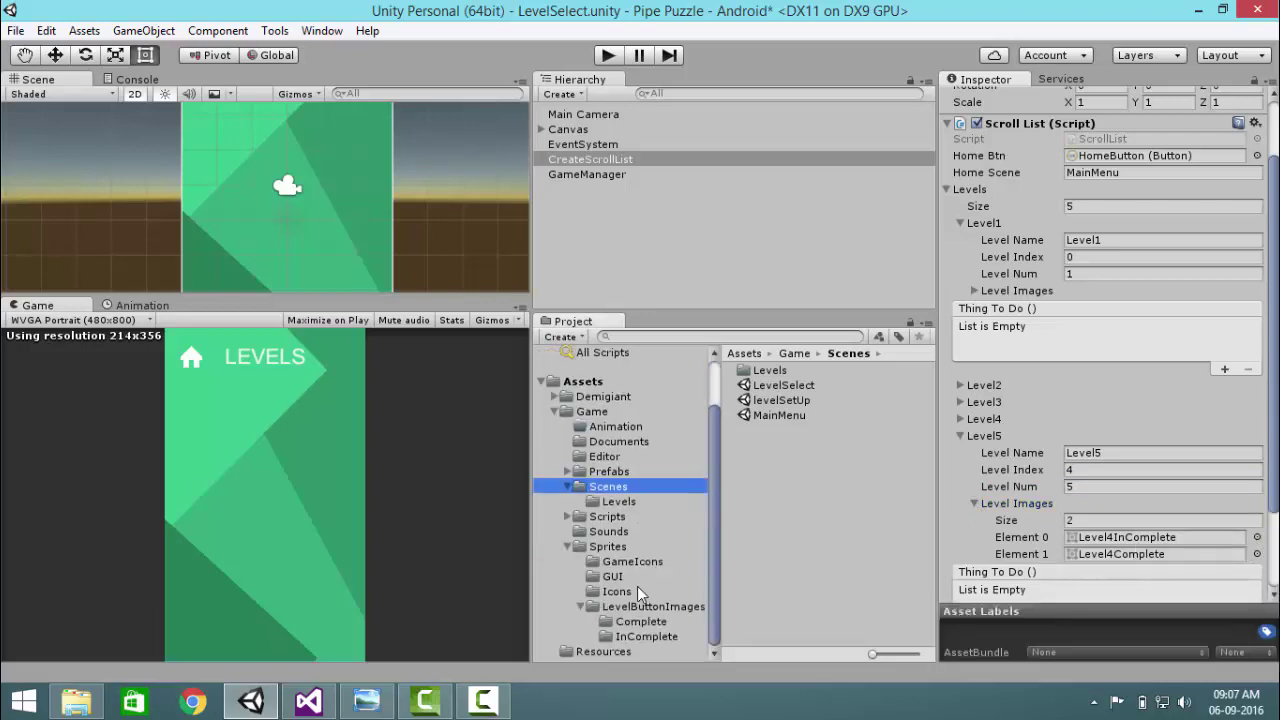
pyautogui.click(640, 621)
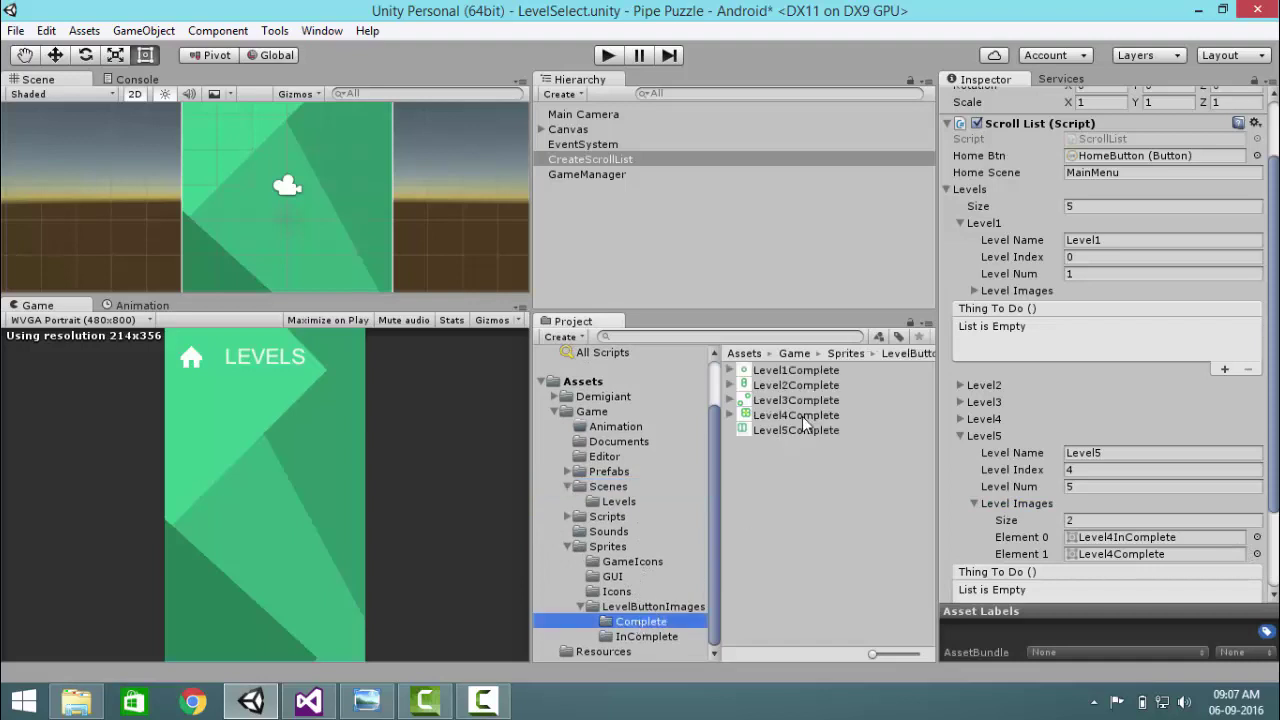
pyautogui.click(805, 429)
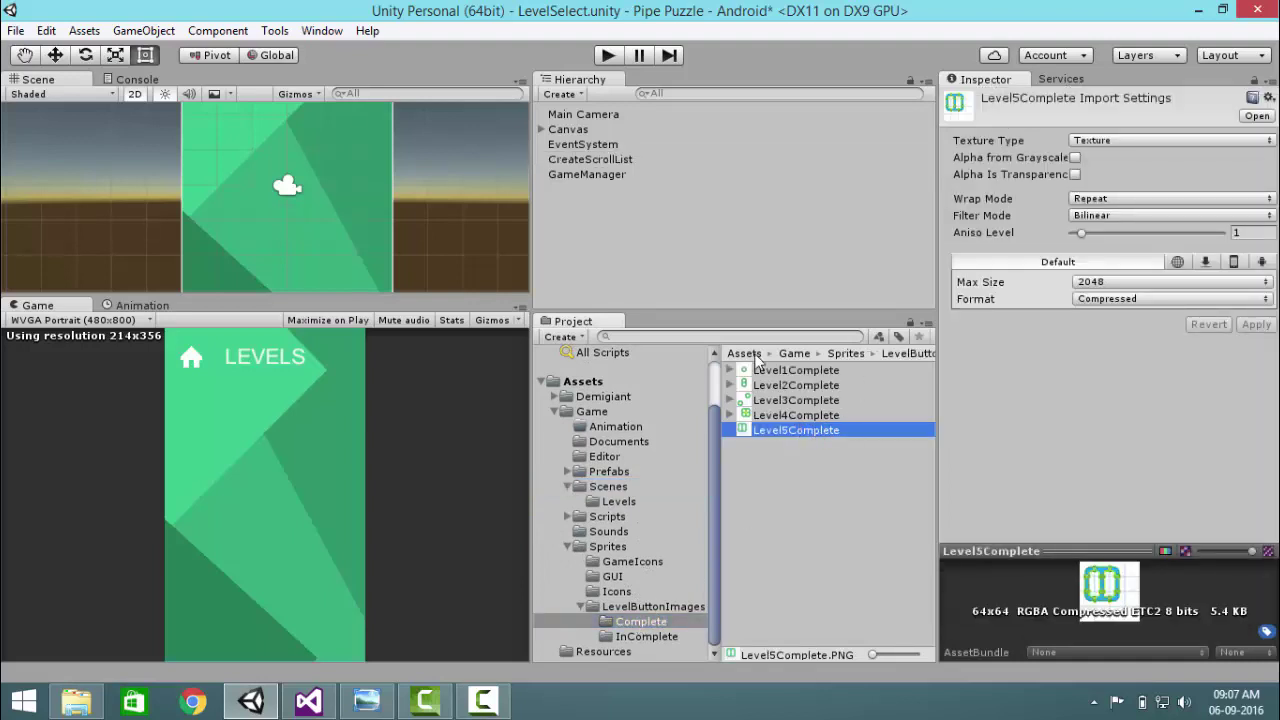
pyautogui.click(614, 157)
pyautogui.scroll(-3, 1191, 502)
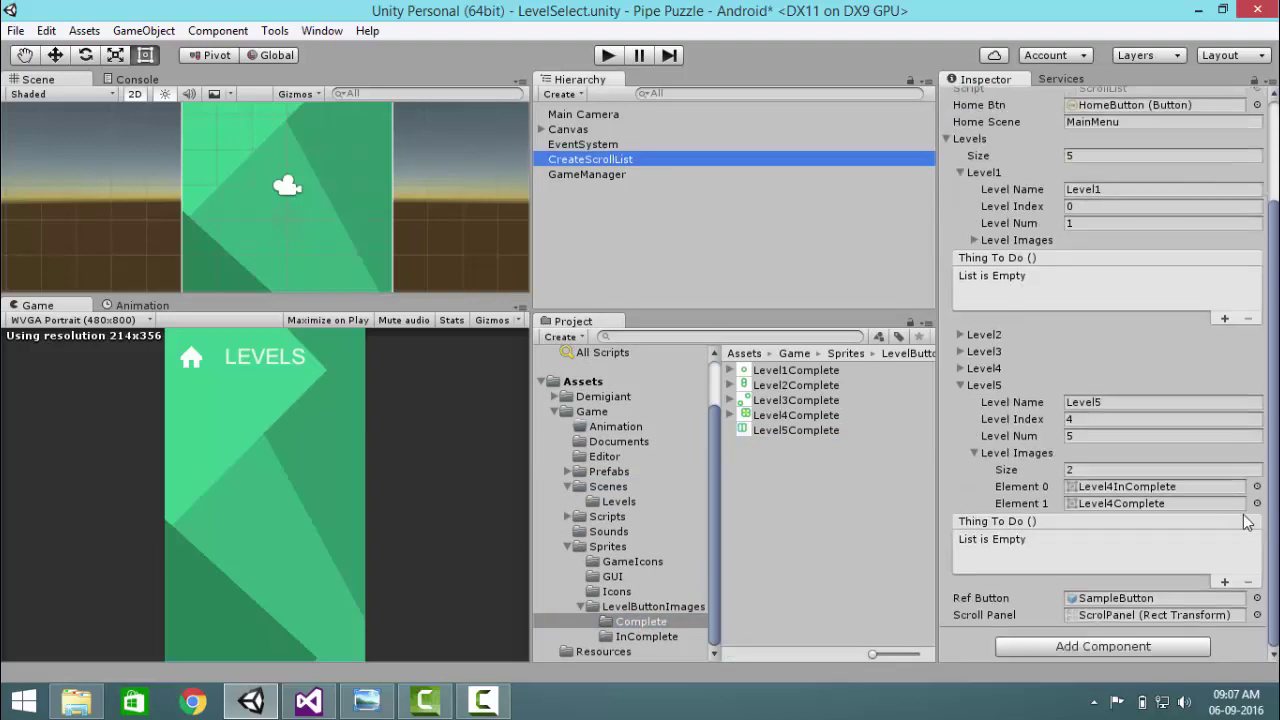
pyautogui.click(1257, 486)
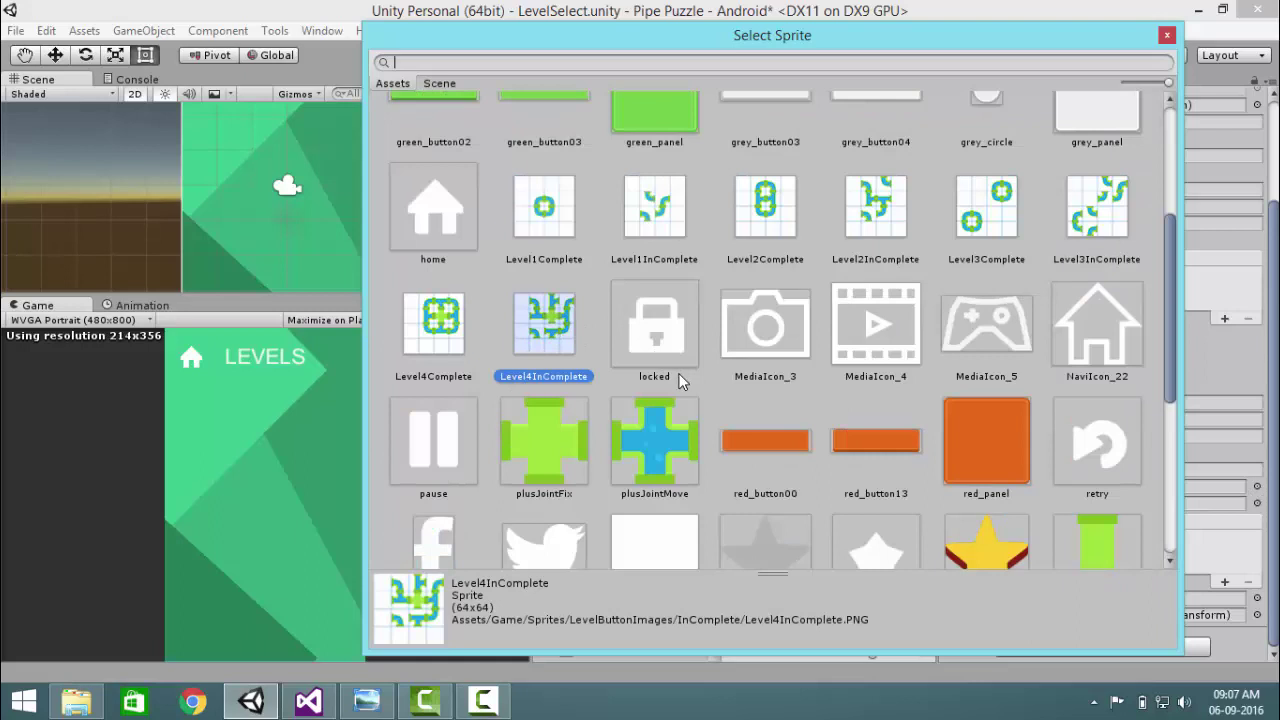
pyautogui.click(1166, 38)
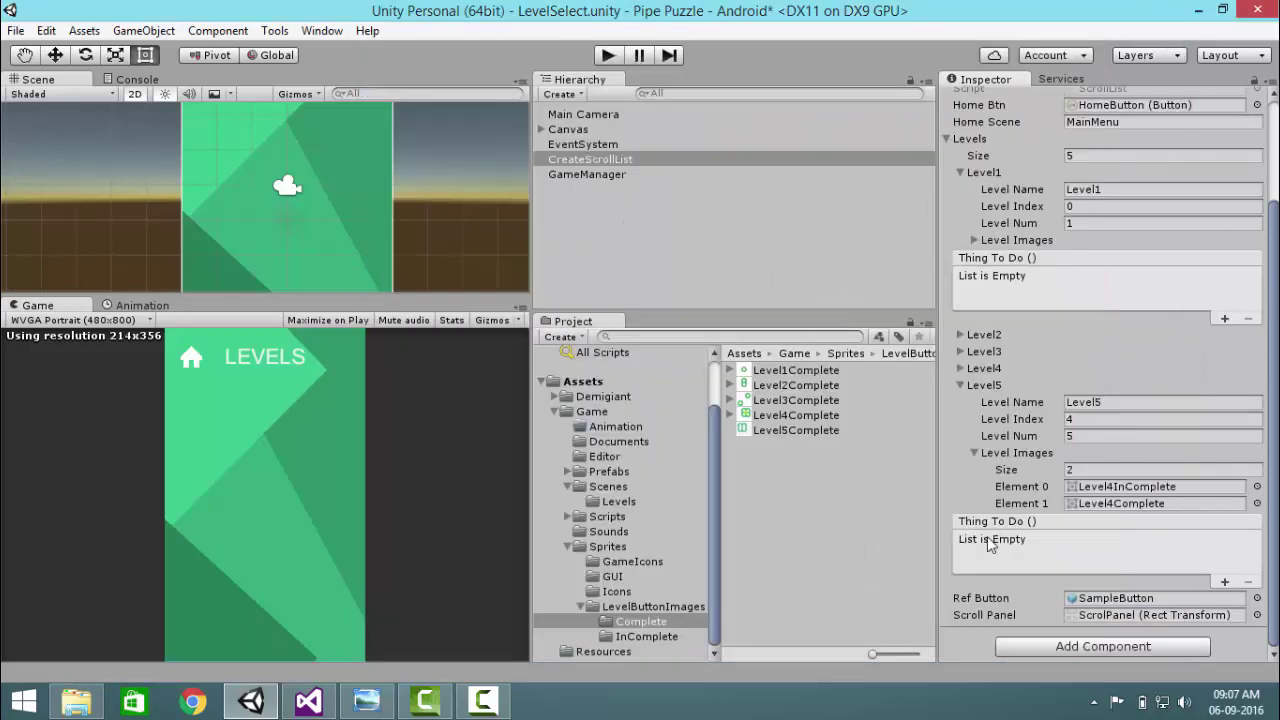
pyautogui.moveTo(818, 432)
pyautogui.mouseDown()
pyautogui.moveTo(1146, 505)
pyautogui.moveTo(829, 455)
pyautogui.moveTo(796, 432)
pyautogui.mouseUp()
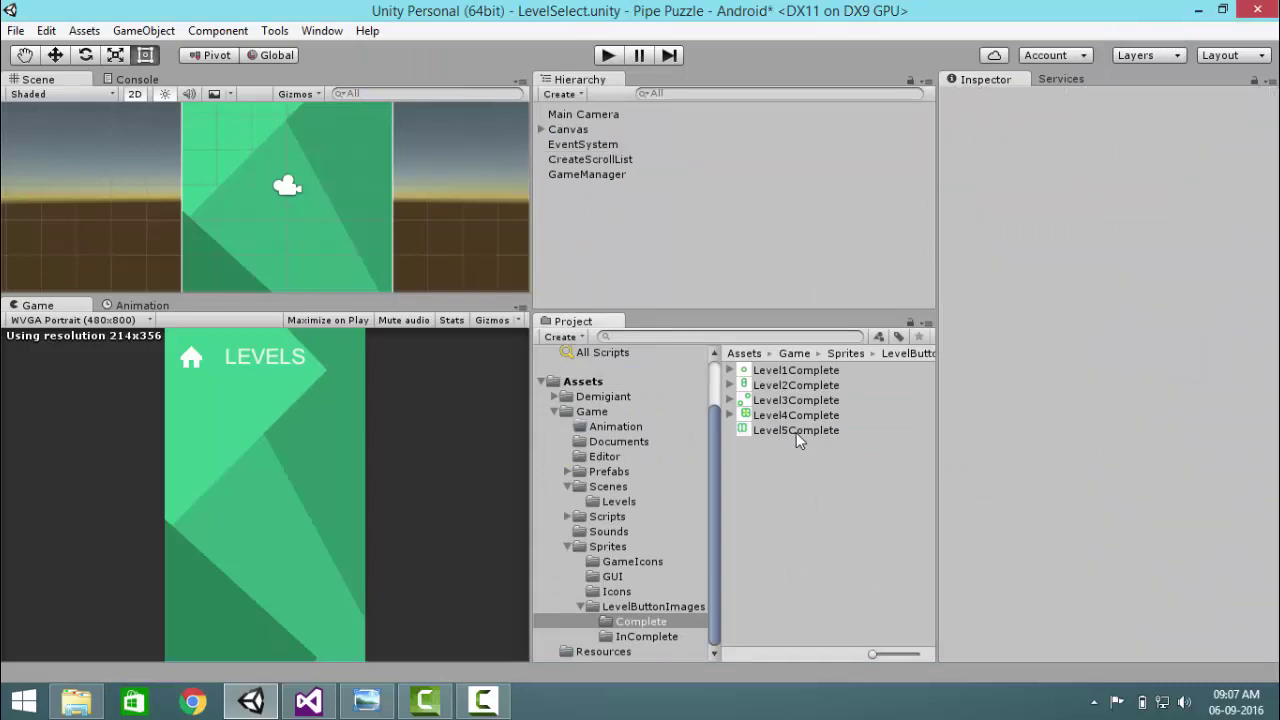
# - Make Level5Complete a Sprite (2D and UI) and assign it to Level5's Element 1
pyautogui.click(1147, 148)
pyautogui.click(1140, 226)
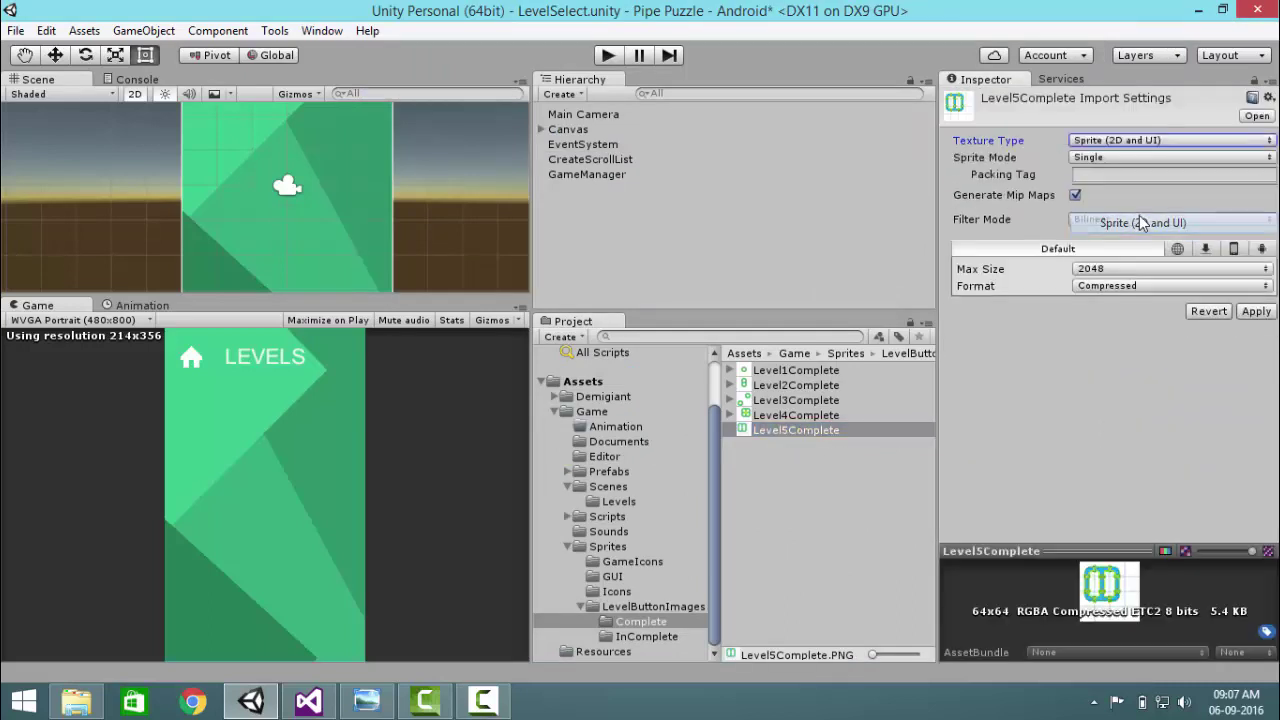
pyautogui.click(1256, 362)
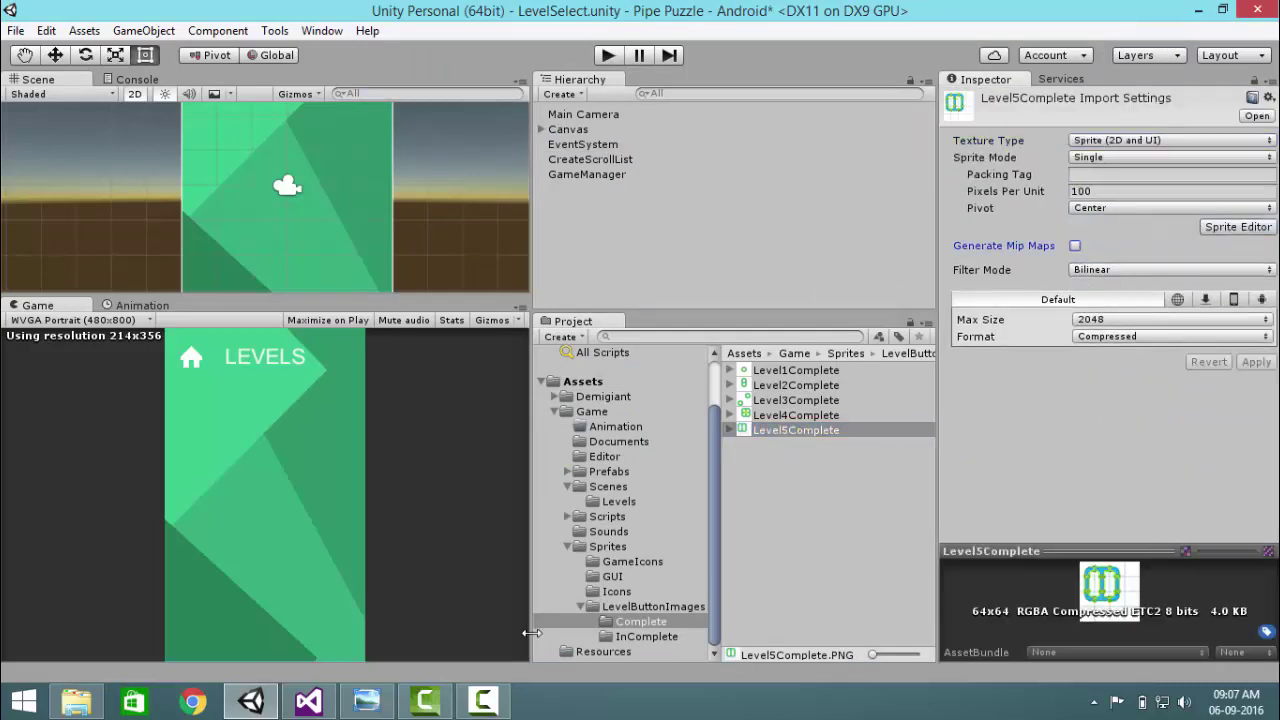
pyautogui.click(580, 174)
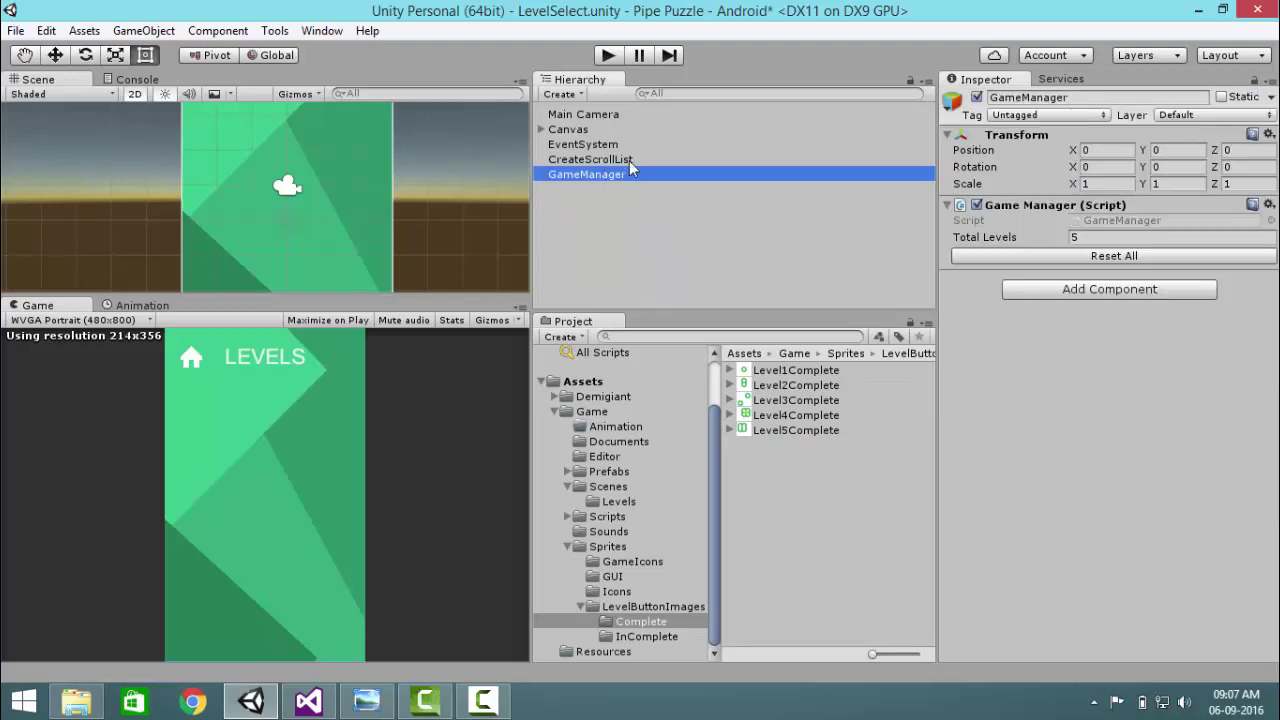
pyautogui.click(629, 162)
pyautogui.scroll(-3, 1220, 500)
pyautogui.moveTo(781, 430); pyautogui.dragTo(1108, 504)
# - Convert the incomplete-folder Level5 image to a Sprite (2D and UI) and assign it to Element 0
pyautogui.click(646, 636)
pyautogui.click(798, 429)
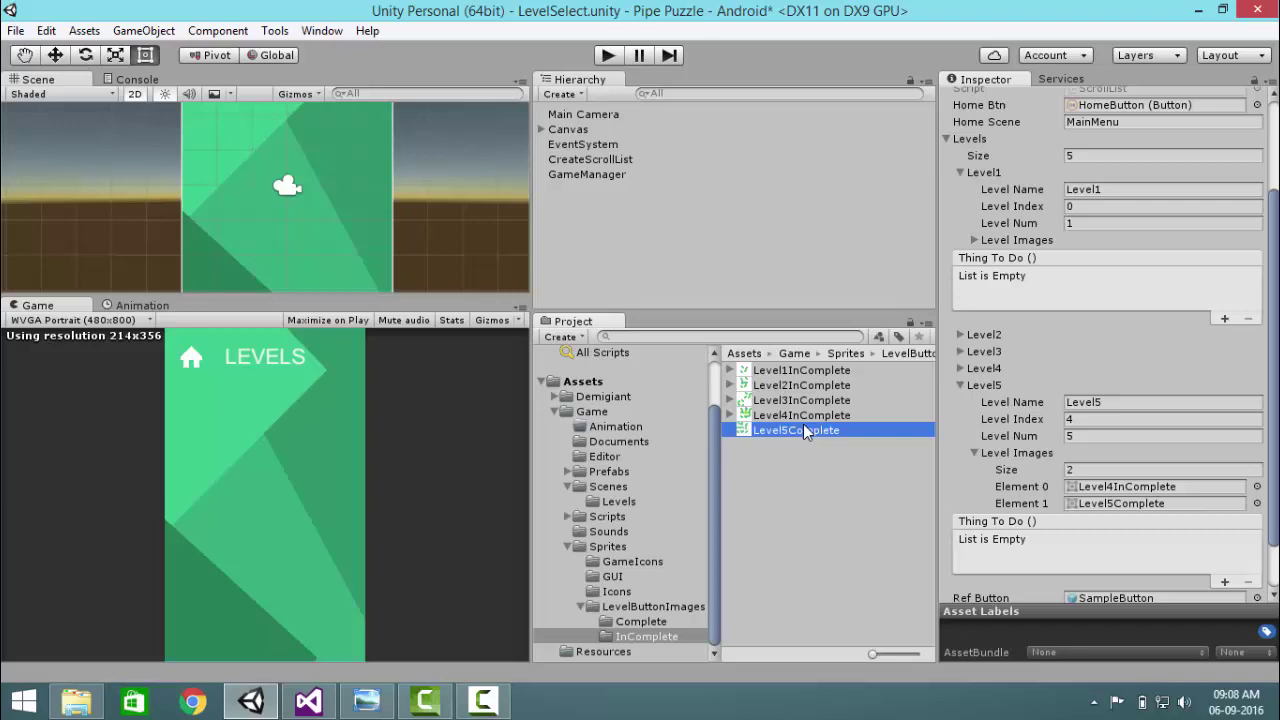
pyautogui.click(1146, 140)
pyautogui.click(1146, 223)
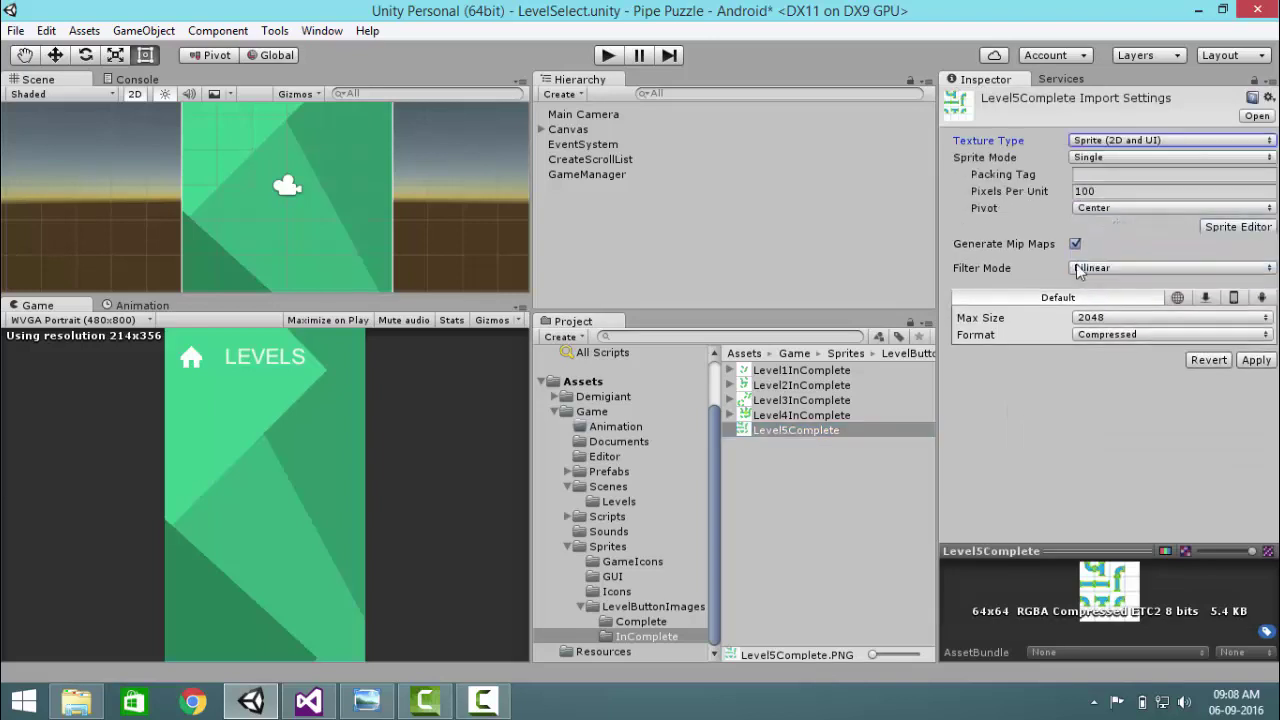
pyautogui.click(1255, 362)
pyautogui.click(612, 174)
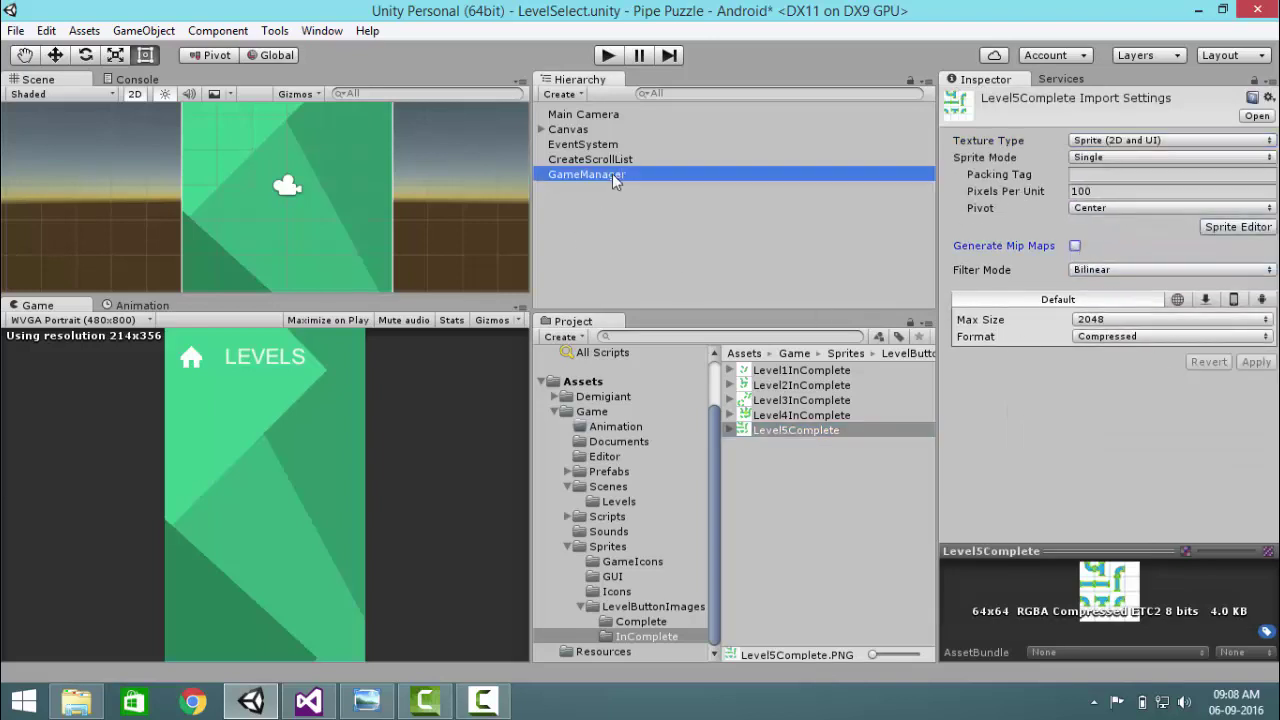
pyautogui.click(615, 159)
pyautogui.scroll(-3, 1172, 440)
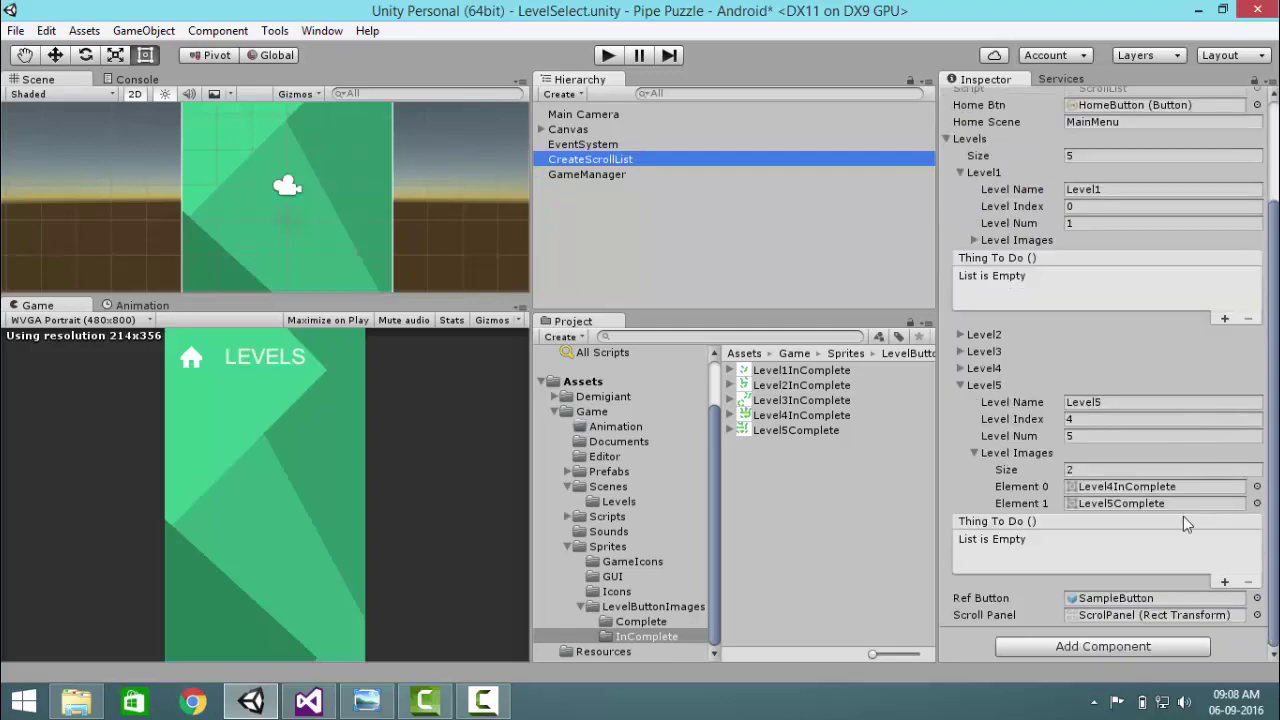
pyautogui.moveTo(801, 428); pyautogui.dragTo(863, 430)
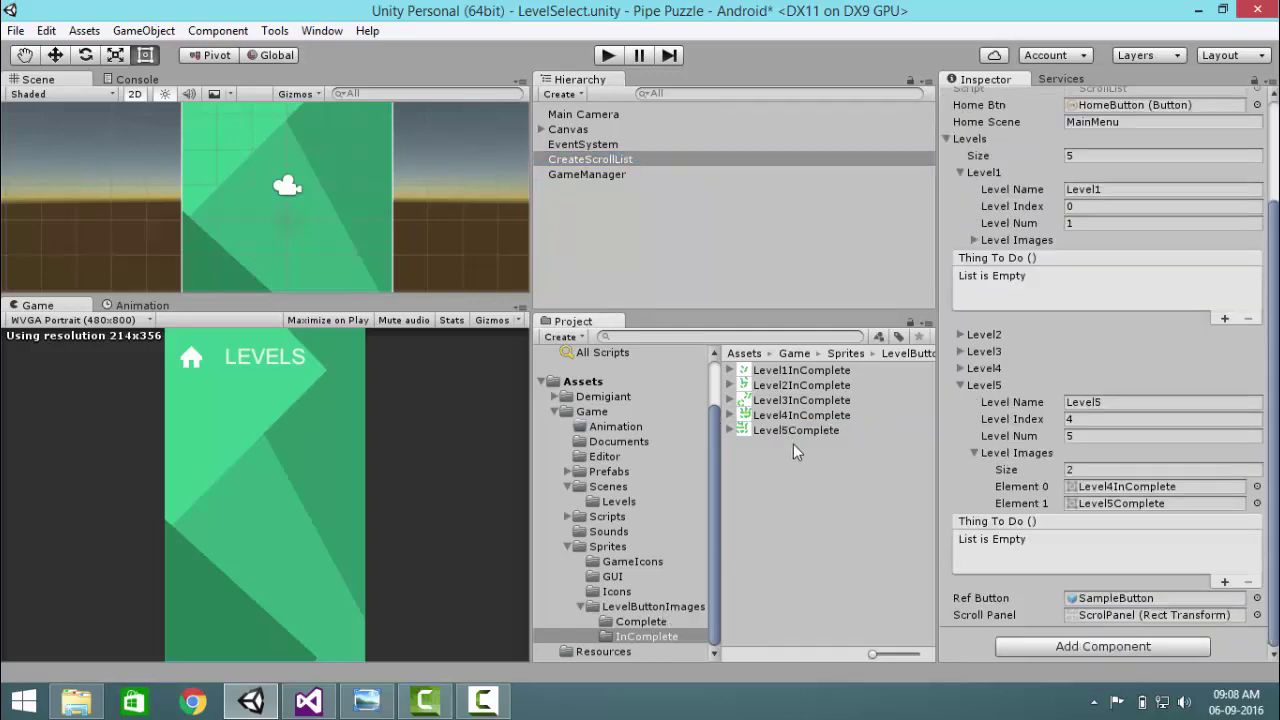
pyautogui.moveTo(785, 435); pyautogui.dragTo(1172, 486)
pyautogui.click(815, 432)
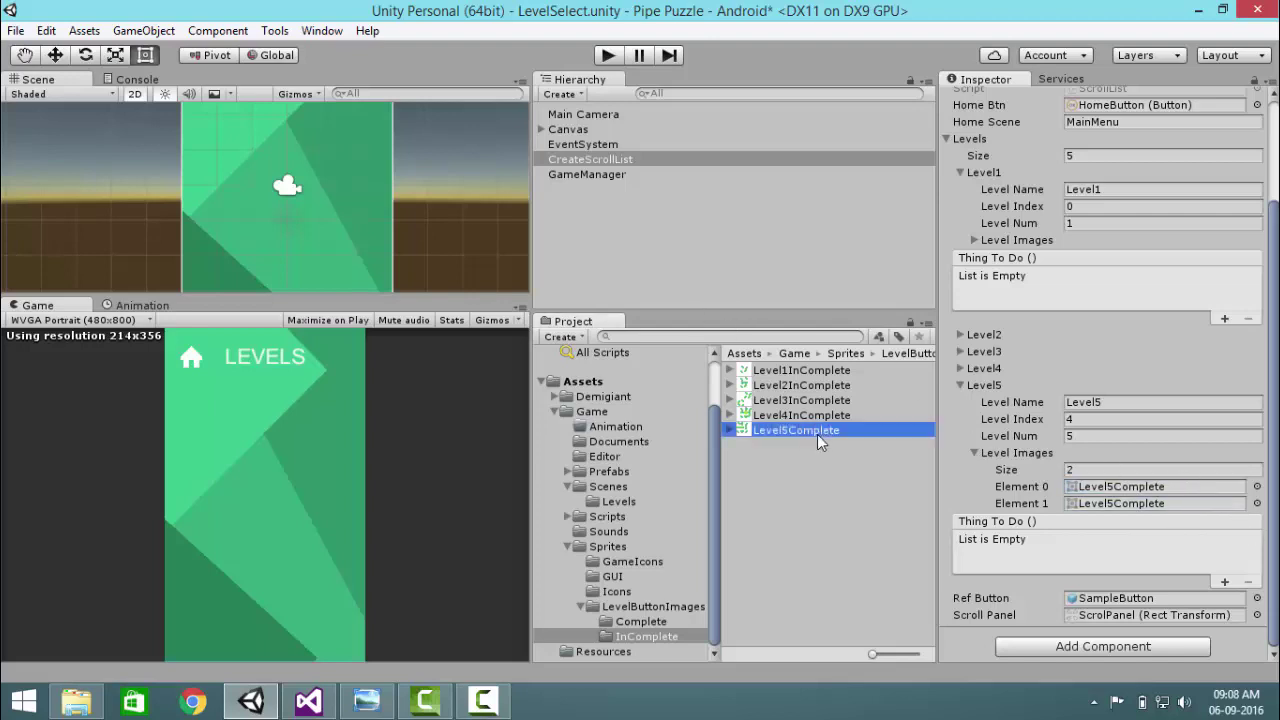
pyautogui.click(442, 236)
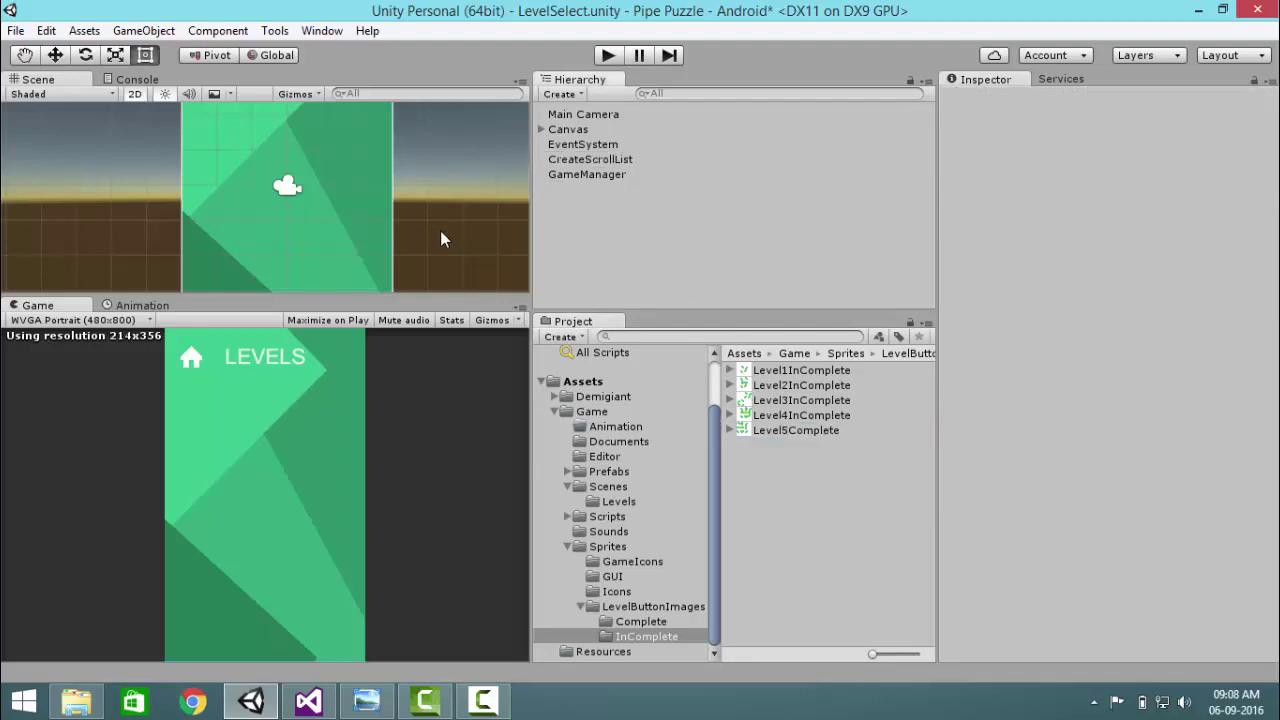
# - Reset the GameManager's stored data so Total Levels reads 5, then clear the Console
pyautogui.click(580, 176)
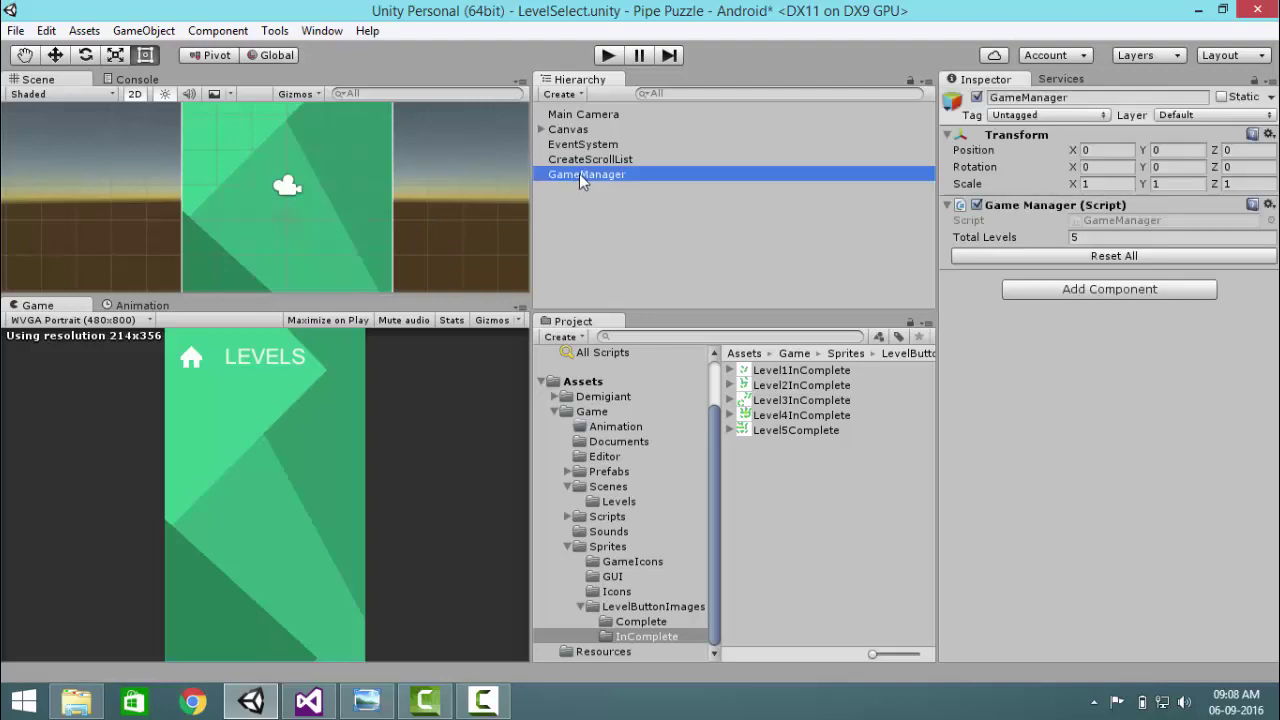
pyautogui.click(1092, 236)
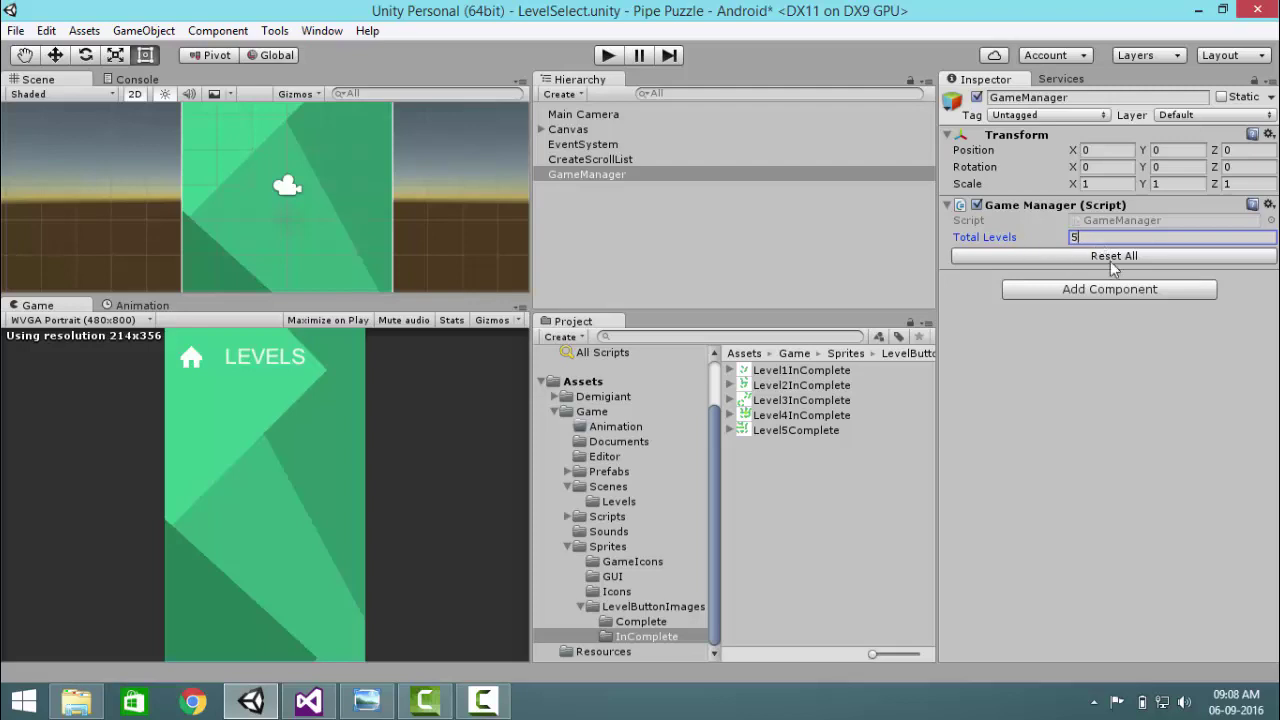
pyautogui.click(1111, 259)
pyautogui.click(110, 80)
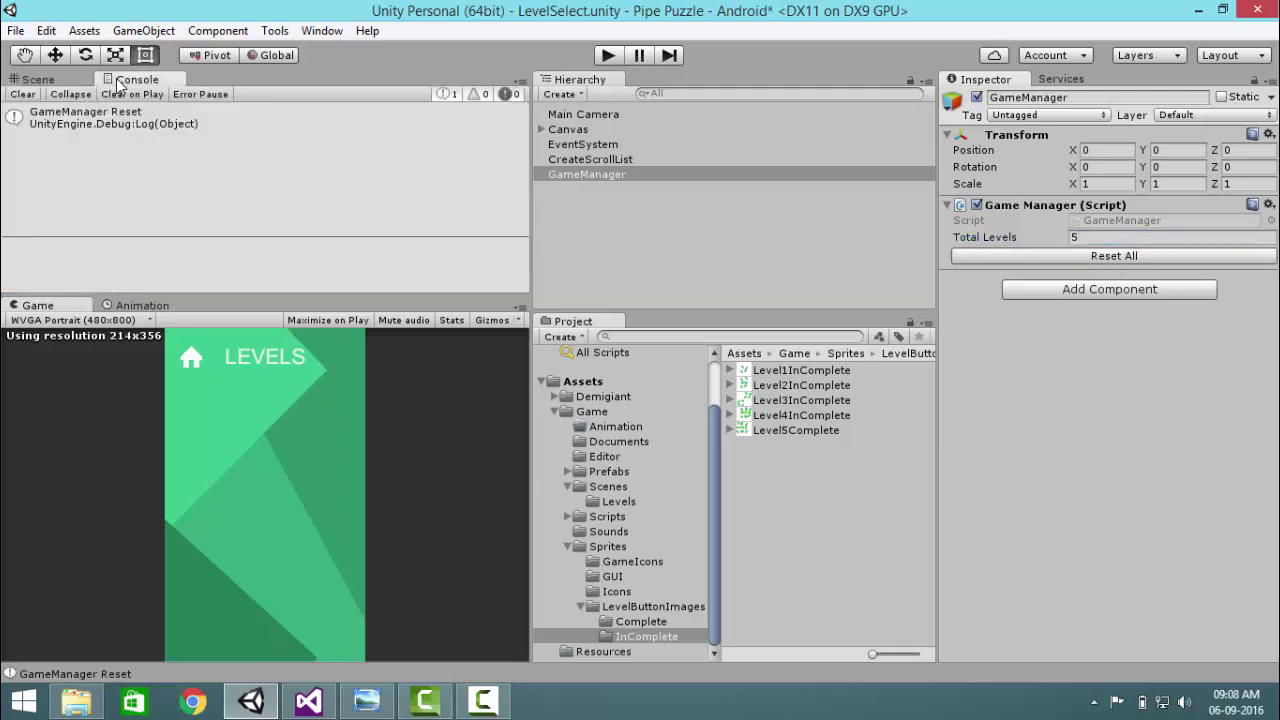
pyautogui.click(23, 94)
# - Restore the docked scene view and browse to the Scenes folder in the Project panel
pyautogui.click(38, 79)
pyautogui.moveTo(717, 313); pyautogui.dragTo(717, 193)
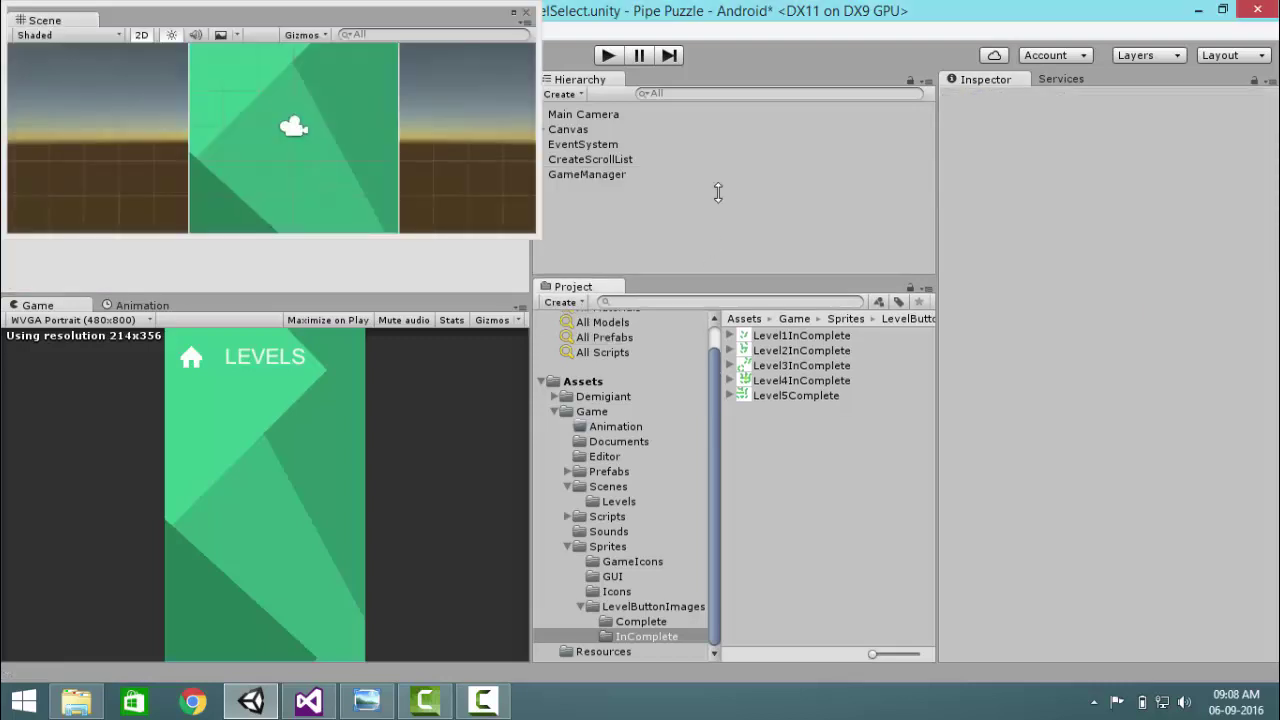
pyautogui.moveTo(241, 31); pyautogui.dragTo(45, 98)
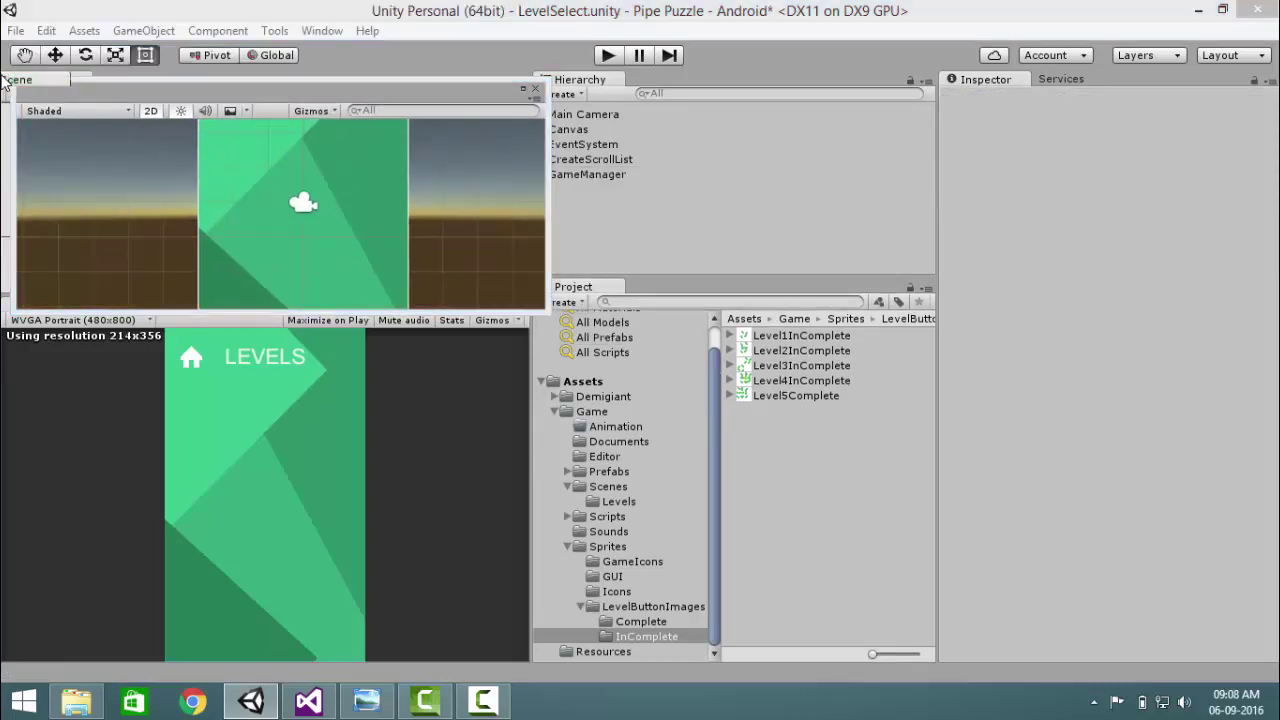
pyautogui.click(558, 549)
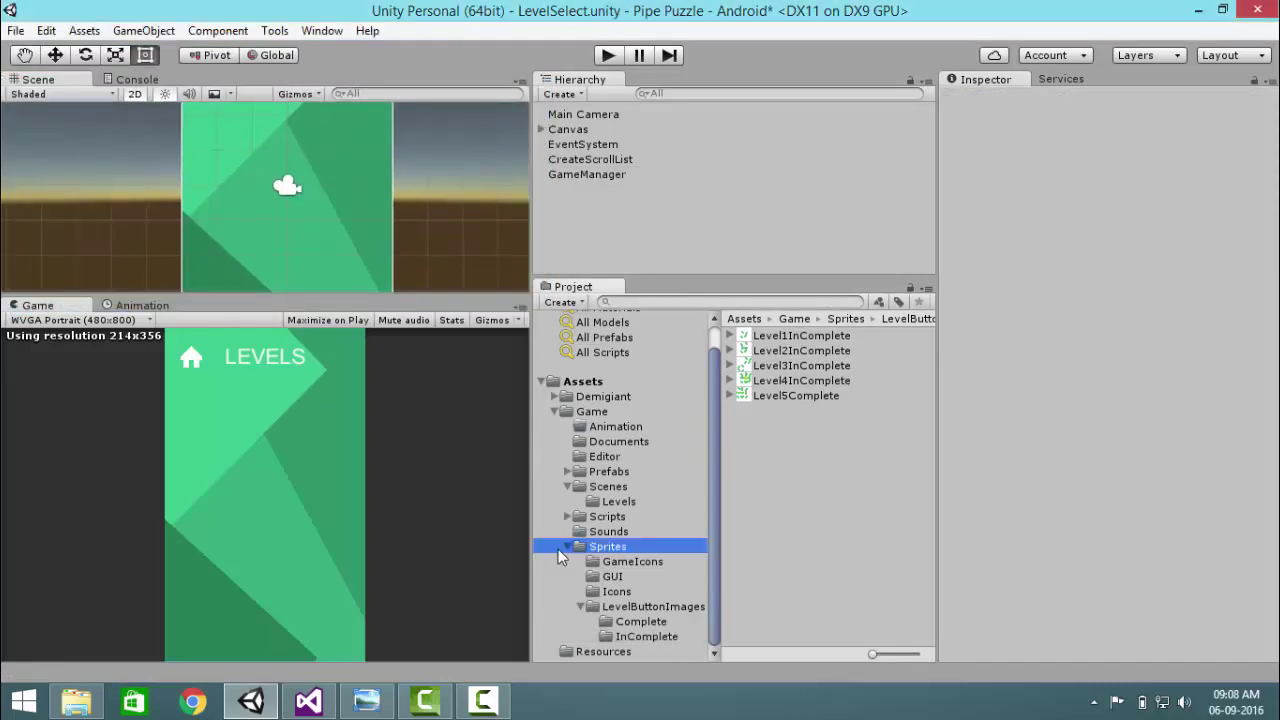
pyautogui.click(617, 489)
# - Open MainMenu without saving LevelSelect, run the game and start level 1
pyautogui.doubleClick(780, 381)
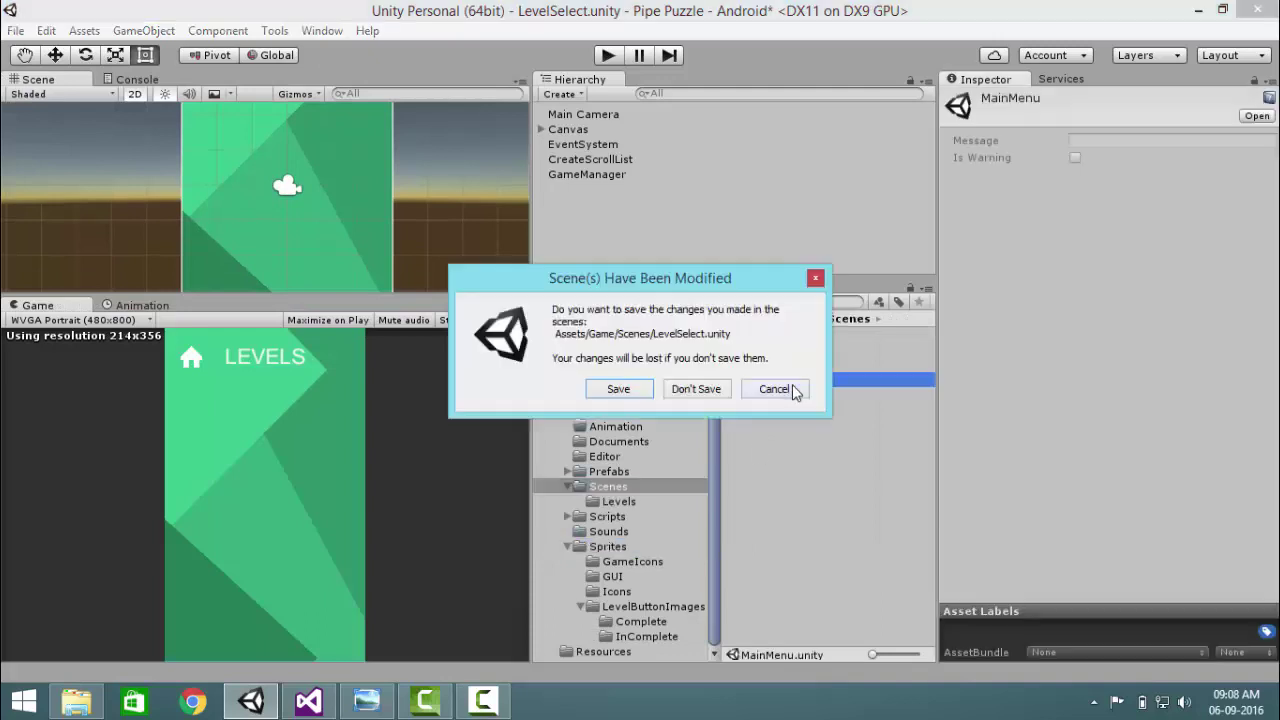
pyautogui.click(672, 391)
pyautogui.click(609, 56)
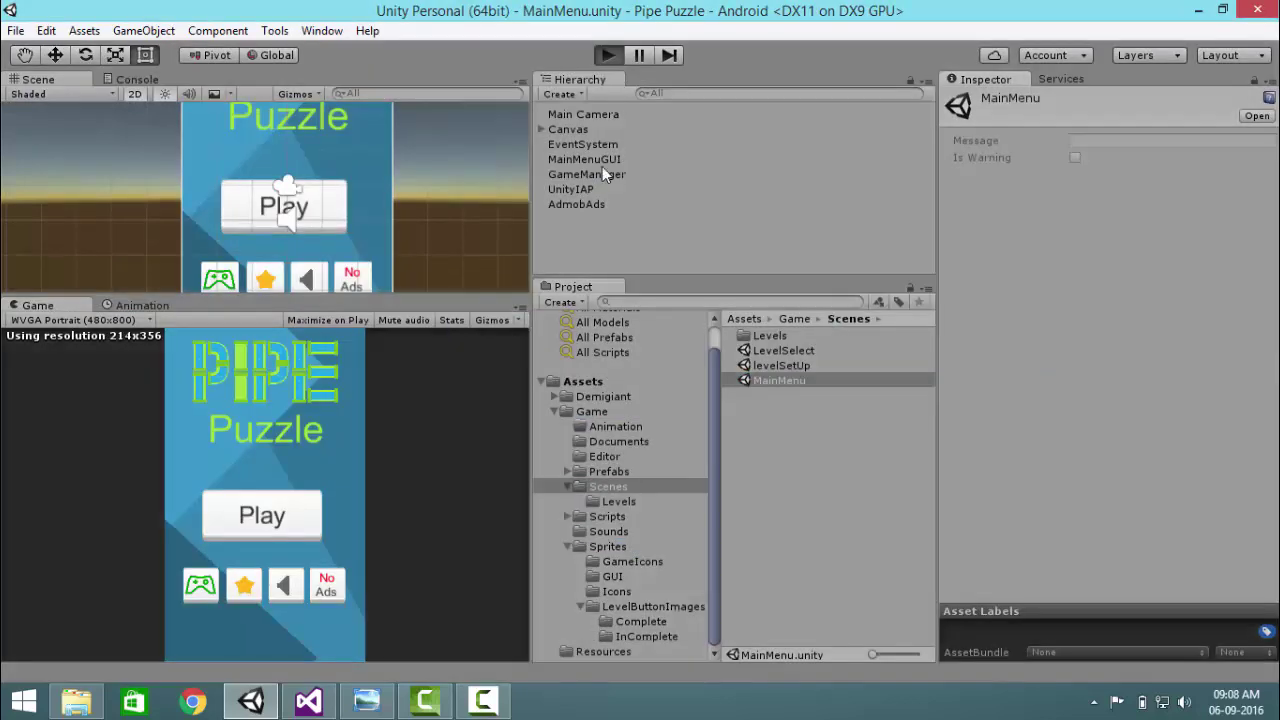
pyautogui.click(291, 512)
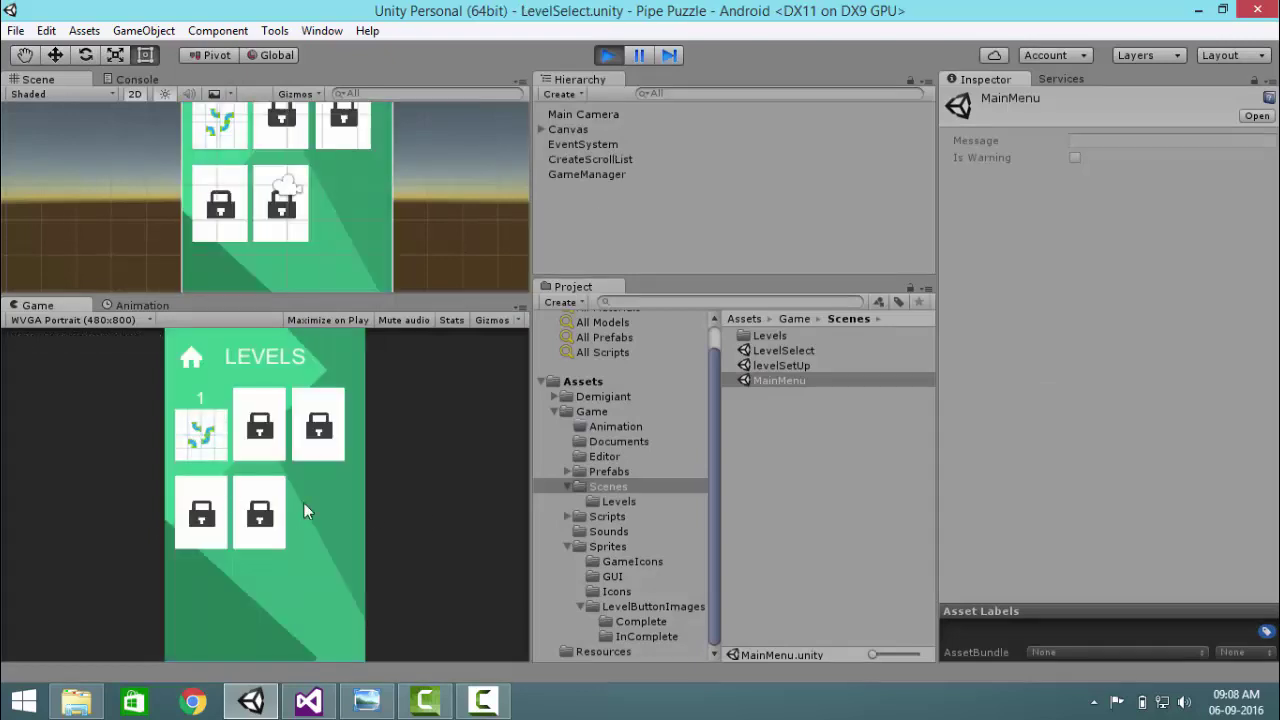
pyautogui.click(199, 445)
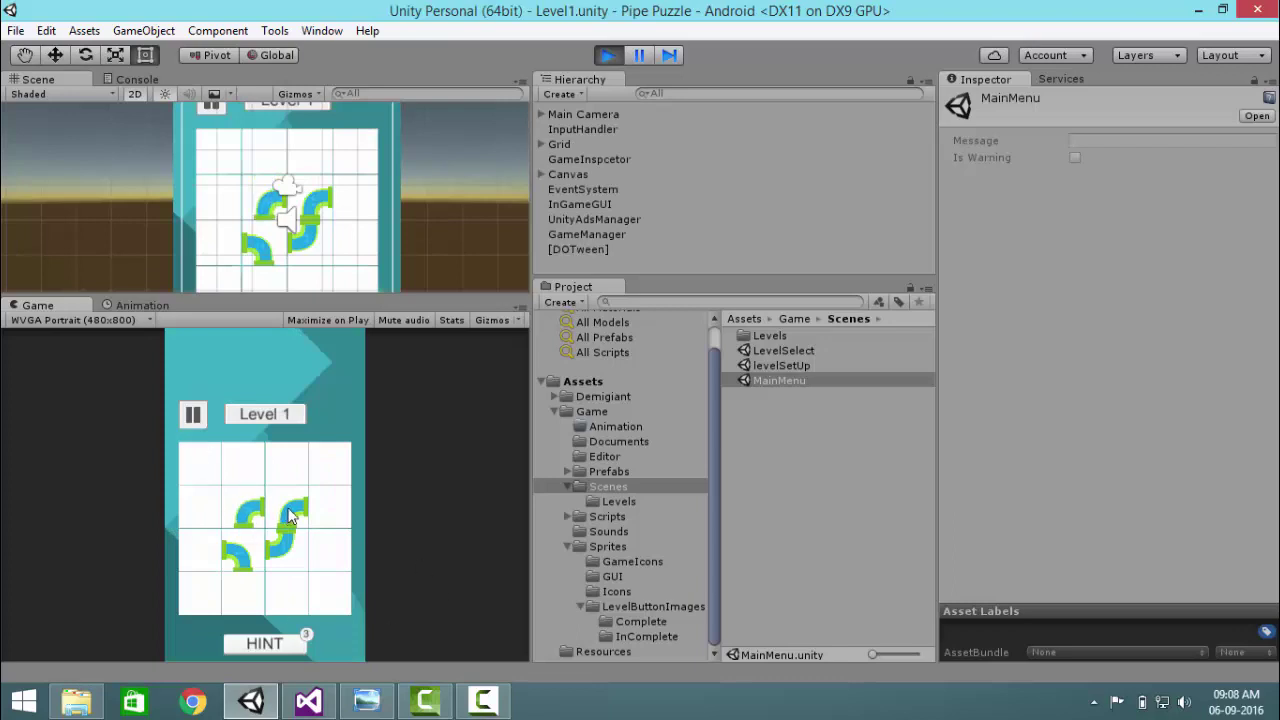
# - Solve levels 1 and 2 by rotating pipe pieces to close each loop
pyautogui.click(289, 516)
pyautogui.click(240, 552)
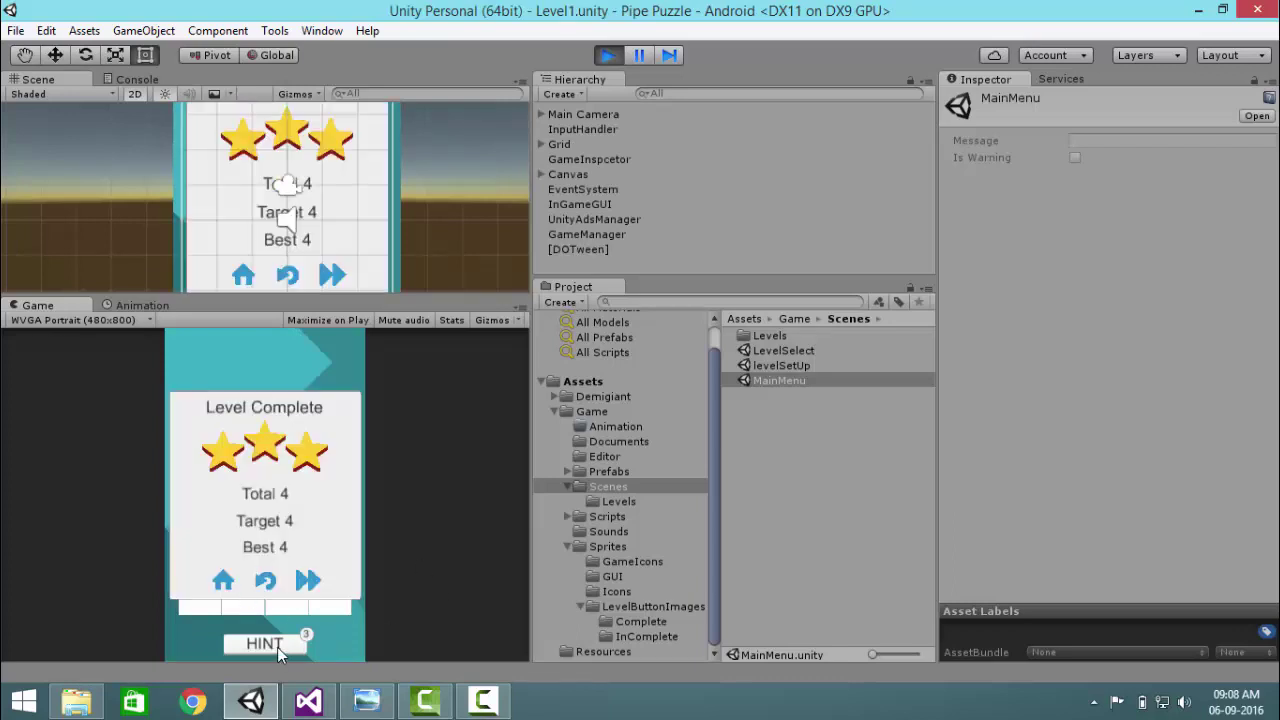
pyautogui.click(300, 580)
pyautogui.click(238, 468)
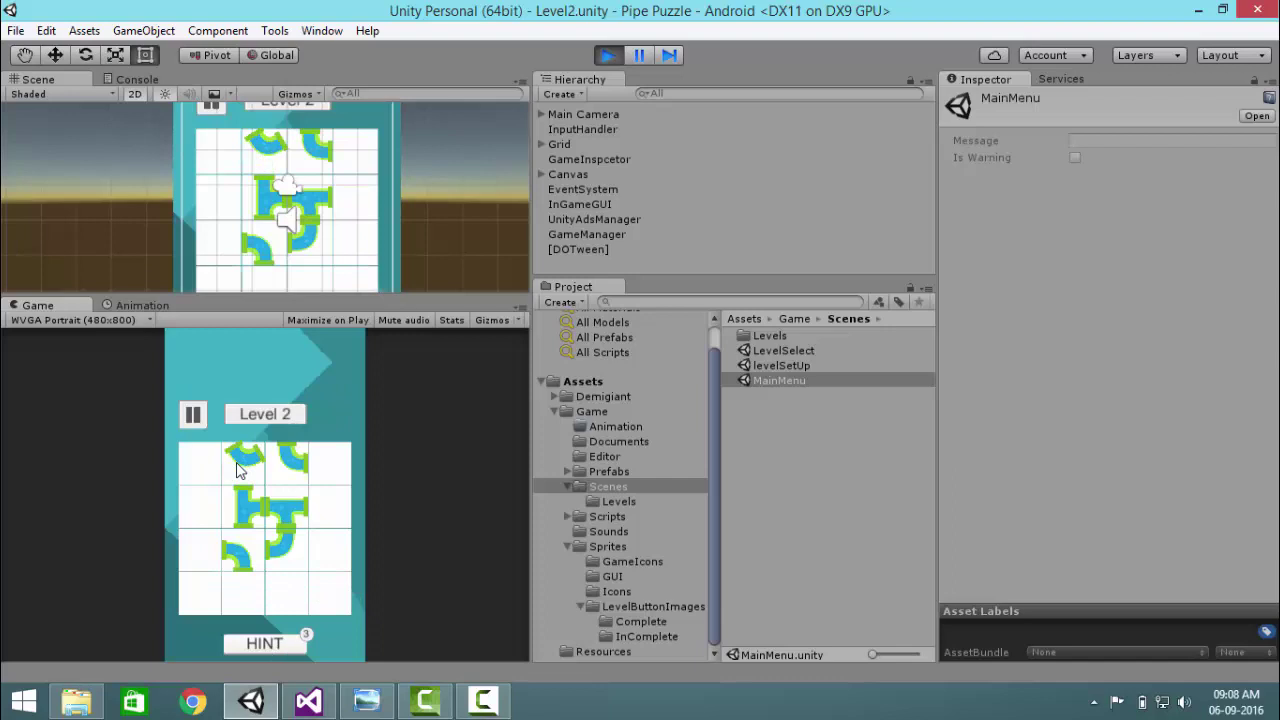
pyautogui.click(287, 463)
pyautogui.click(287, 506)
pyautogui.click(247, 558)
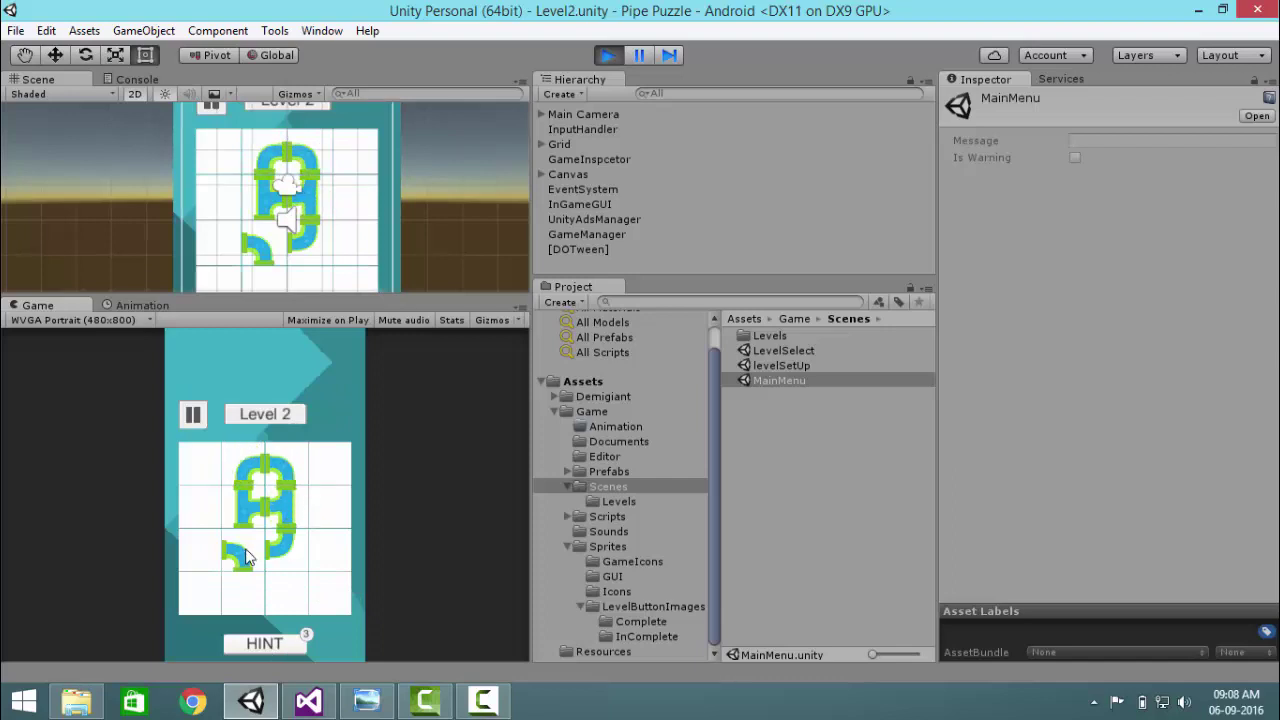
# - Solve level 3 using a hint to reveal the solution
pyautogui.click(308, 584)
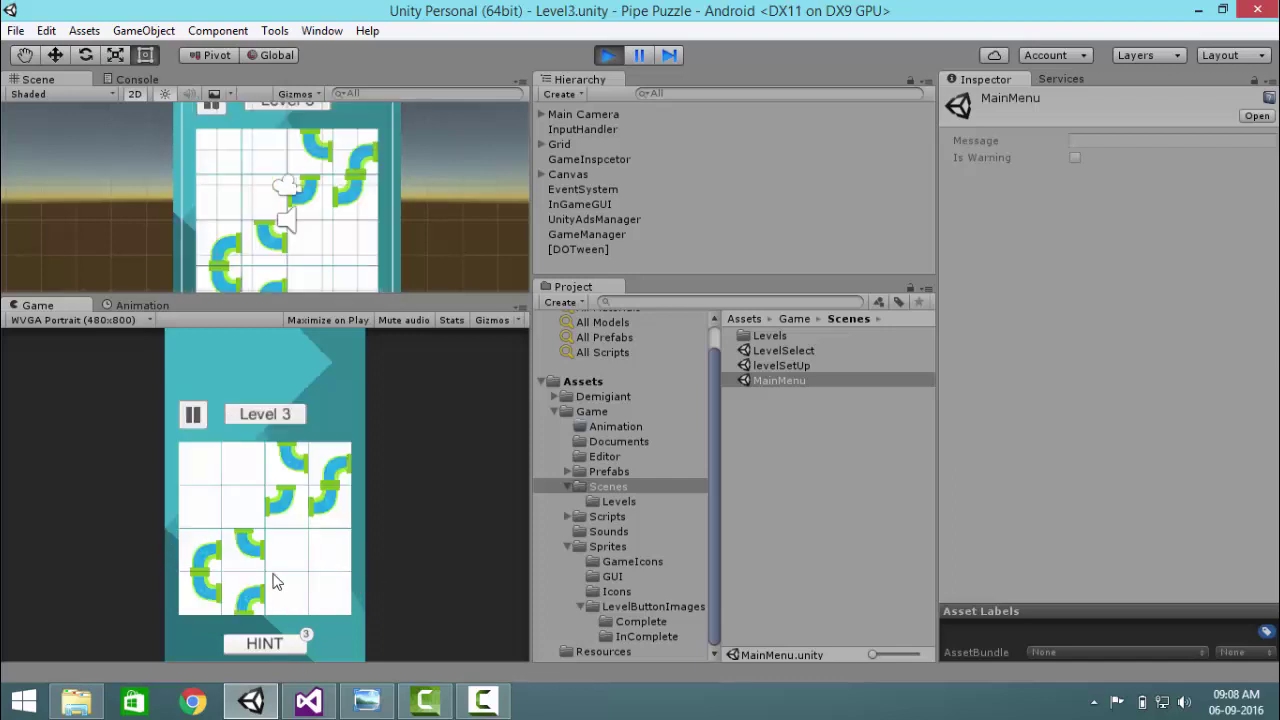
pyautogui.click(250, 552)
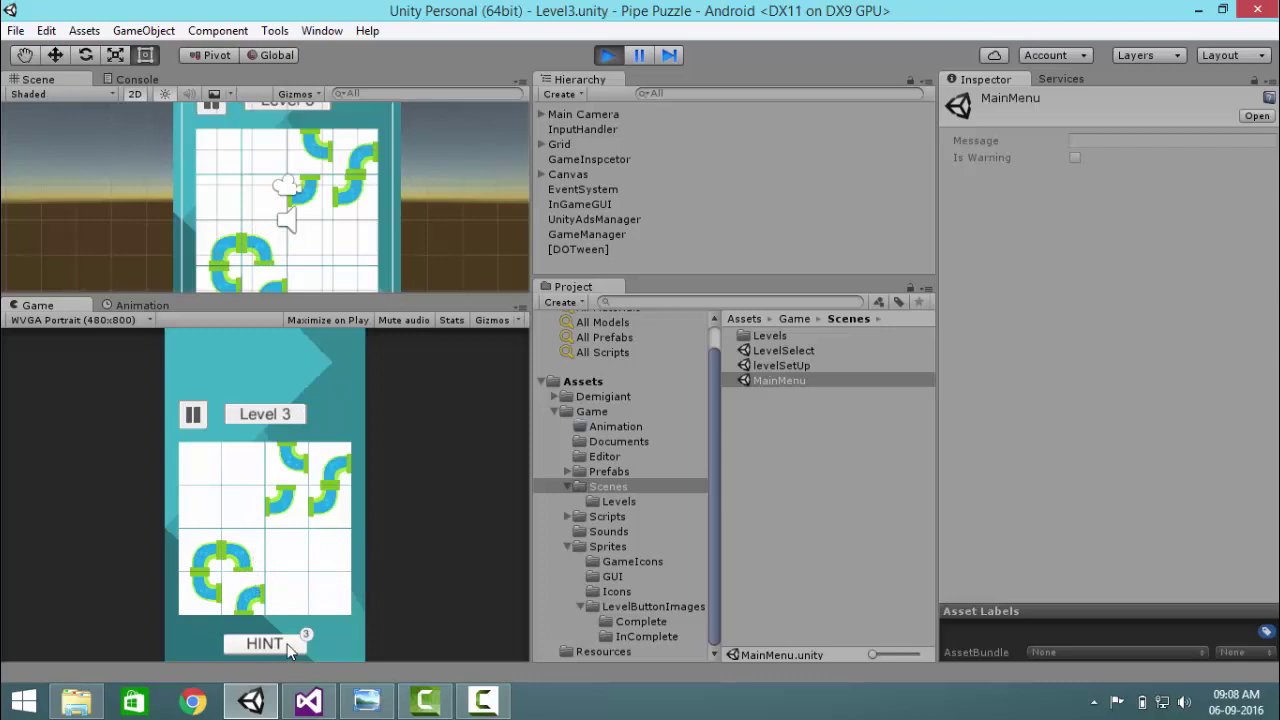
pyautogui.click(288, 646)
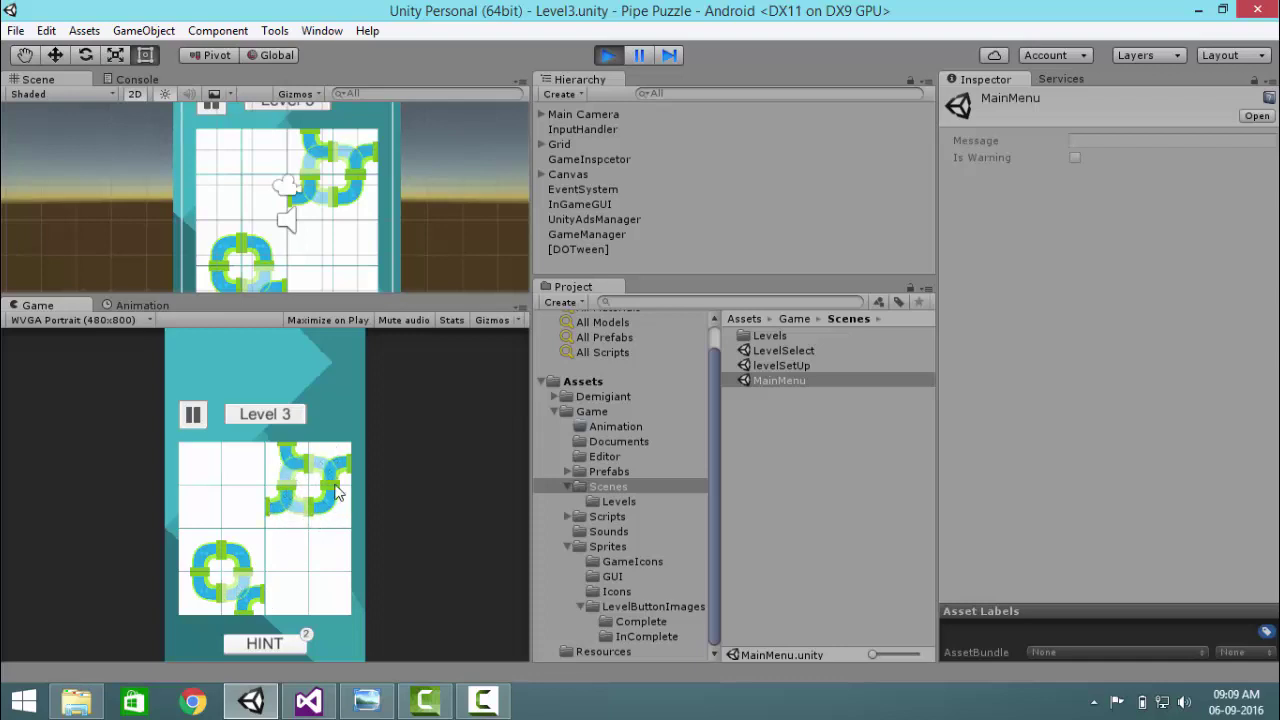
pyautogui.click(250, 598)
pyautogui.click(285, 484)
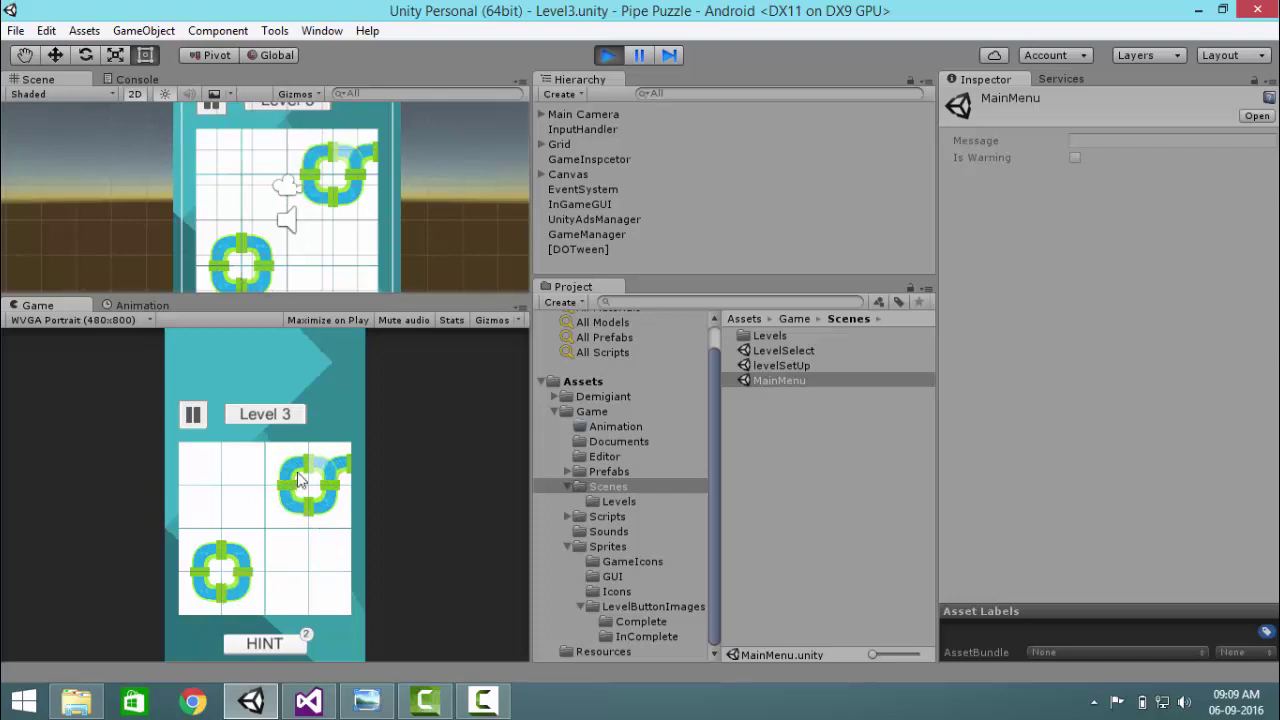
# - Solve level 4 and try continuing to Level5, which fails to load
pyautogui.click(302, 582)
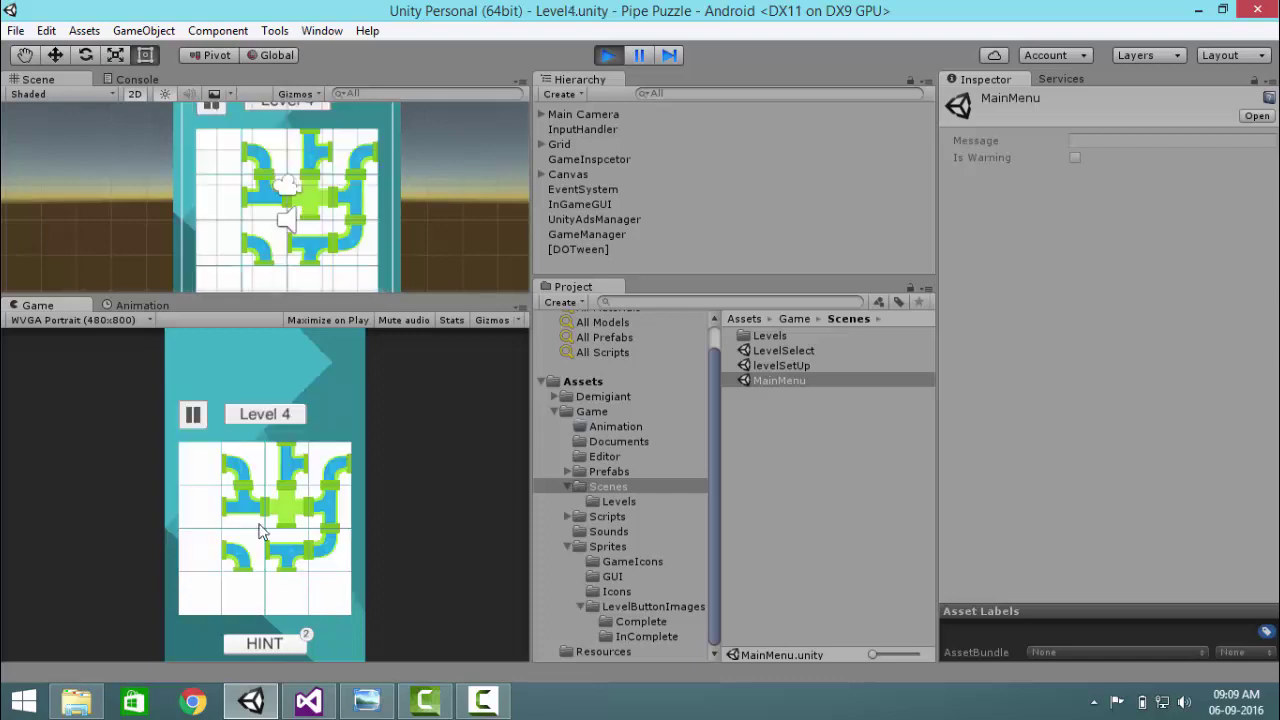
pyautogui.click(245, 468)
pyautogui.click(277, 457)
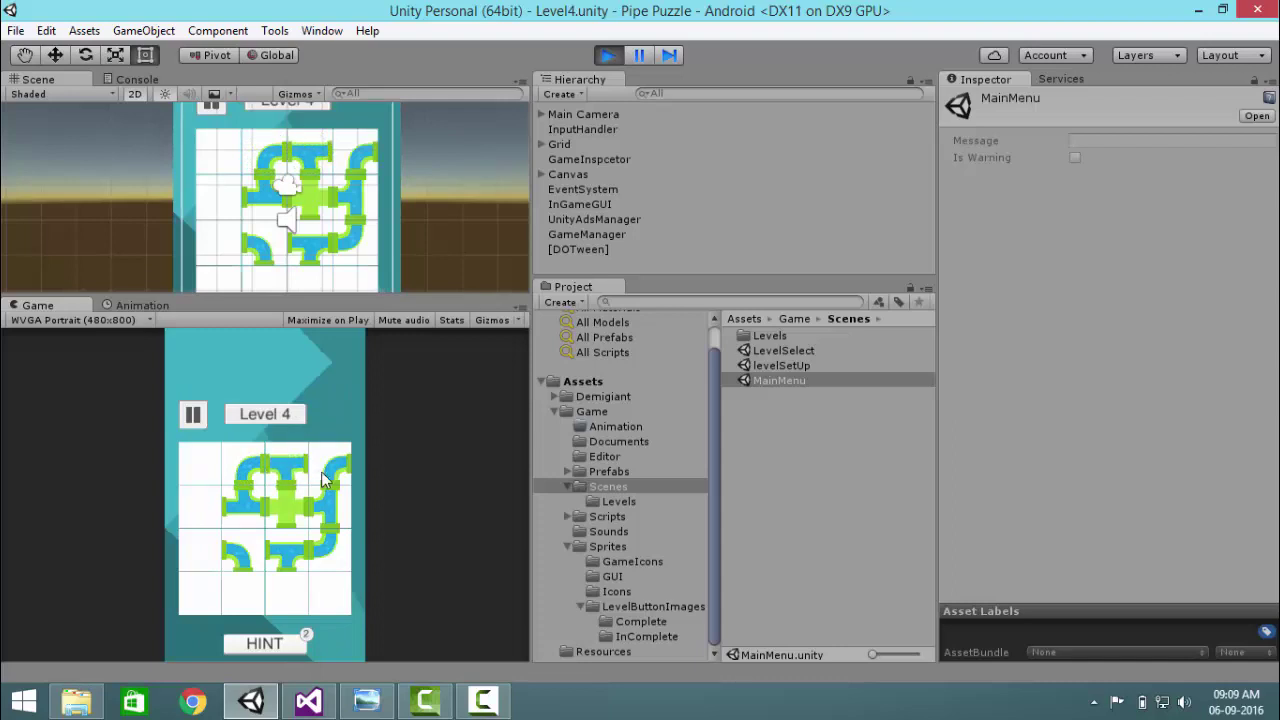
pyautogui.click(322, 478)
pyautogui.click(291, 553)
pyautogui.click(243, 566)
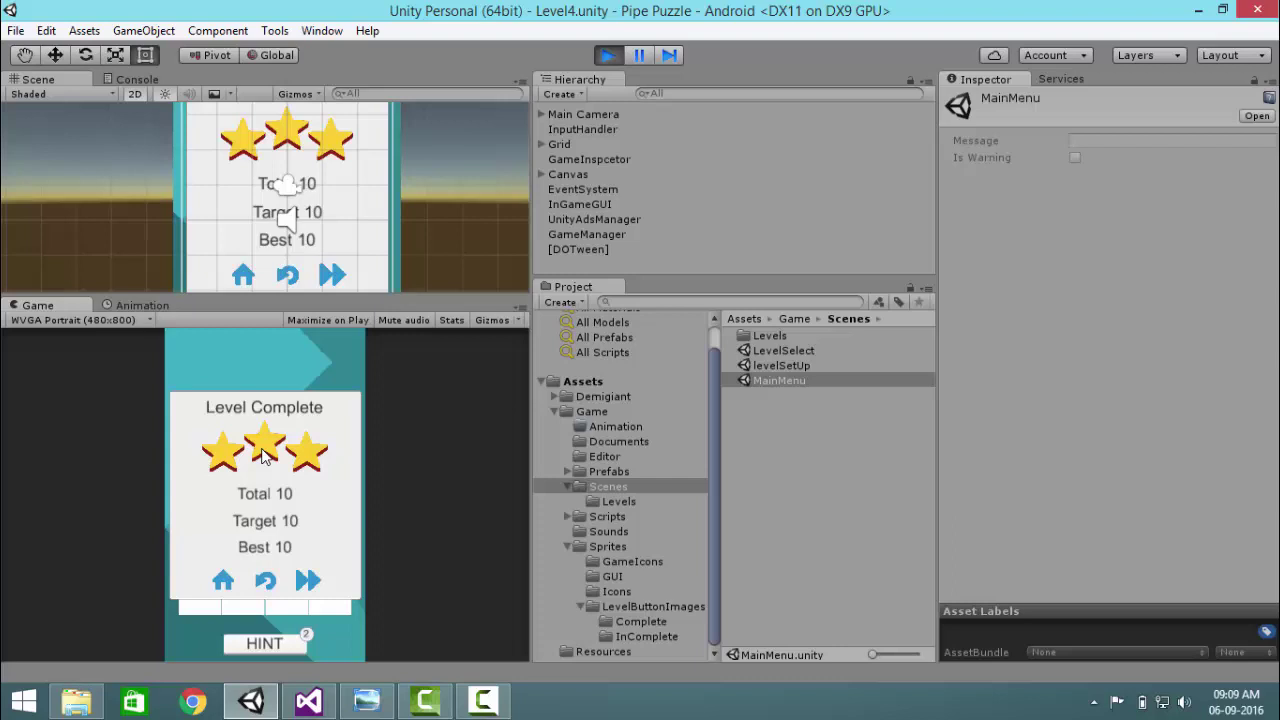
pyautogui.click(314, 582)
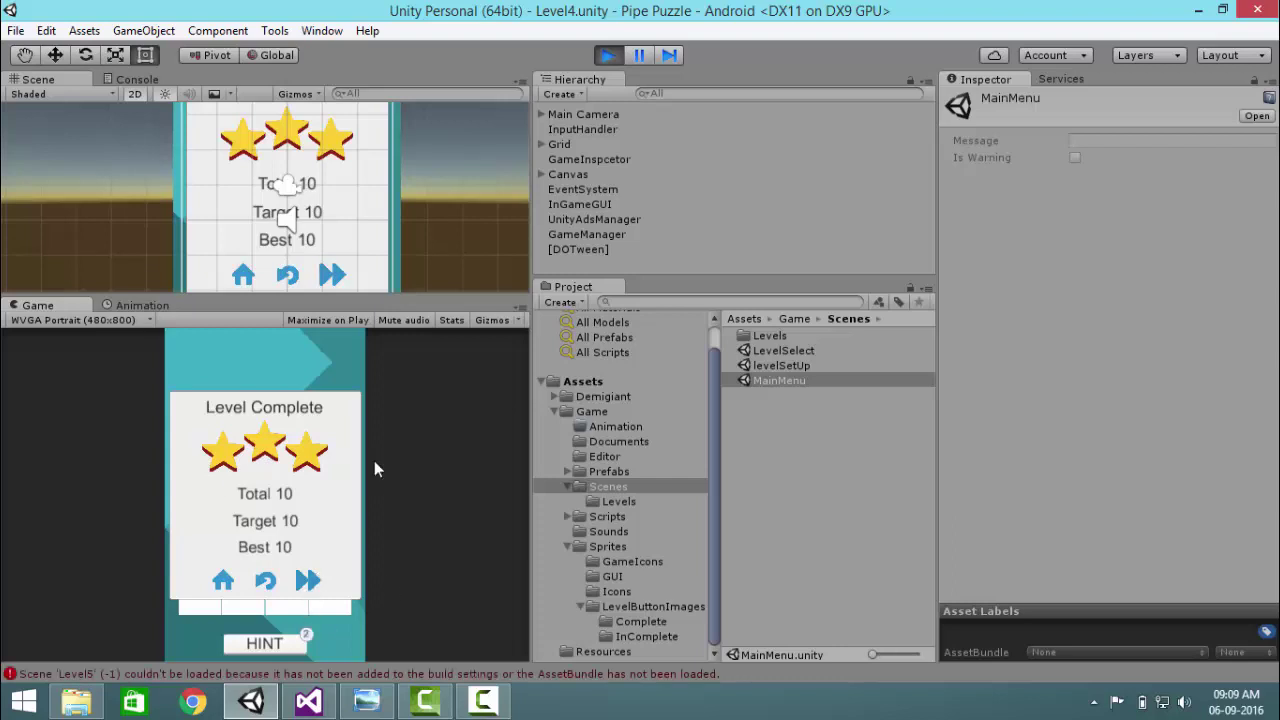
# - Stop the game and clear the Level5 load error from the Console
pyautogui.click(608, 55)
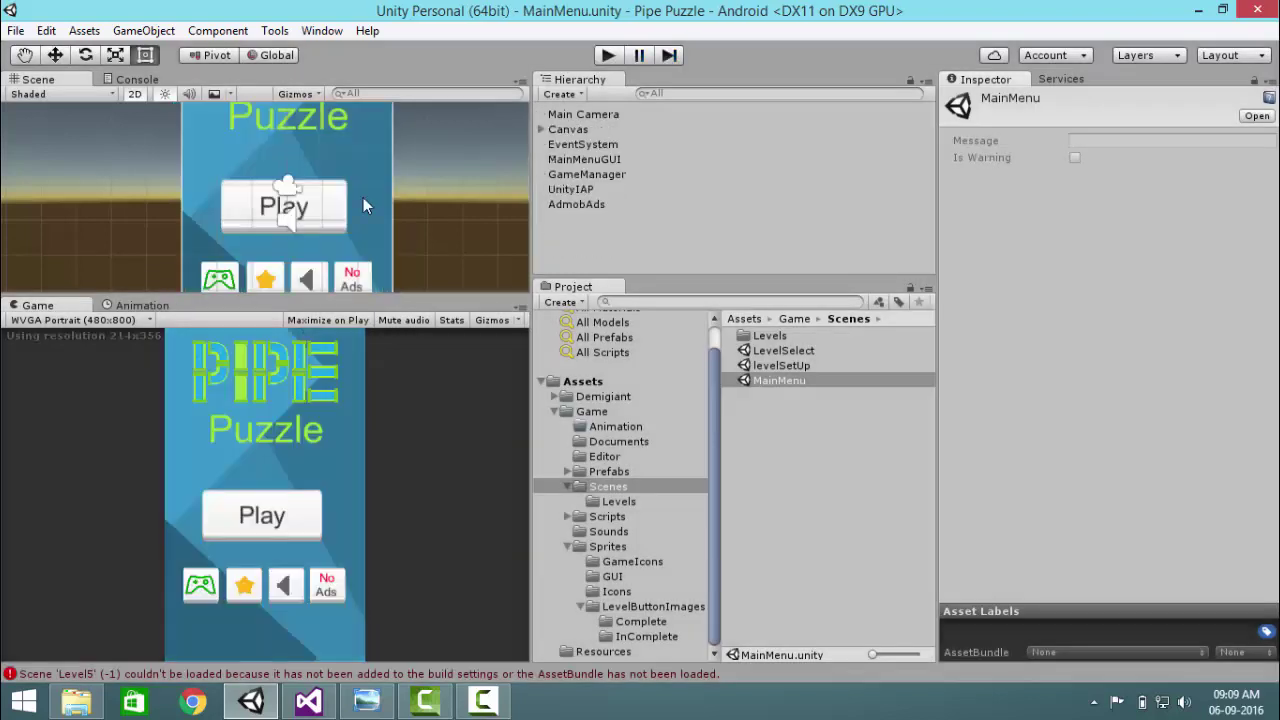
pyautogui.click(140, 79)
pyautogui.click(23, 94)
# - In Build Settings, drag Level5 from Scenes/Levels into Scenes In Build
pyautogui.click(16, 30)
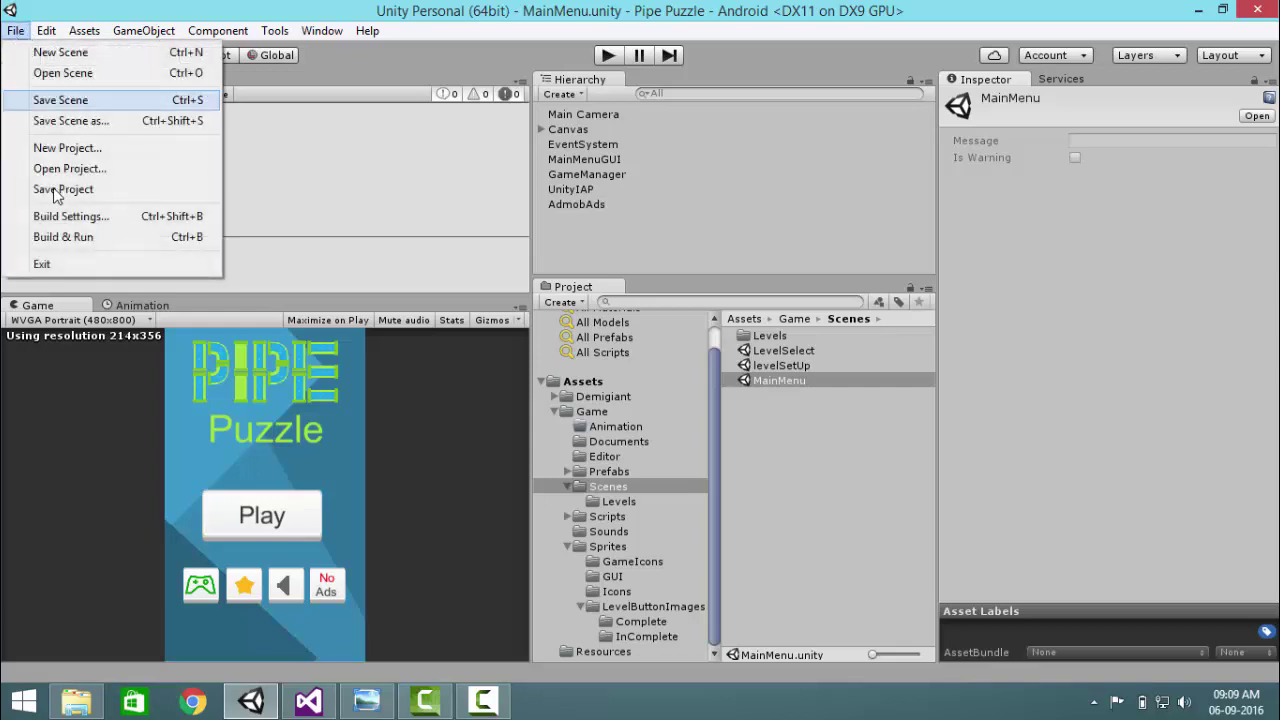
pyautogui.click(99, 218)
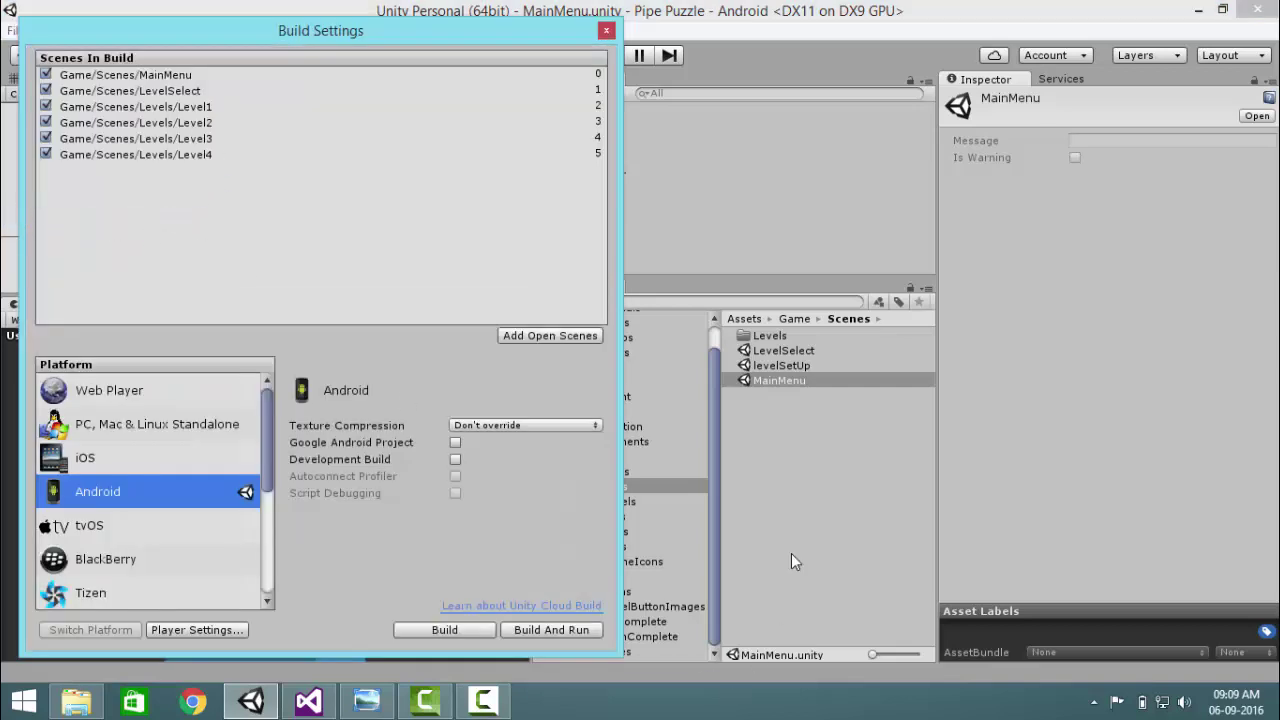
pyautogui.click(769, 337)
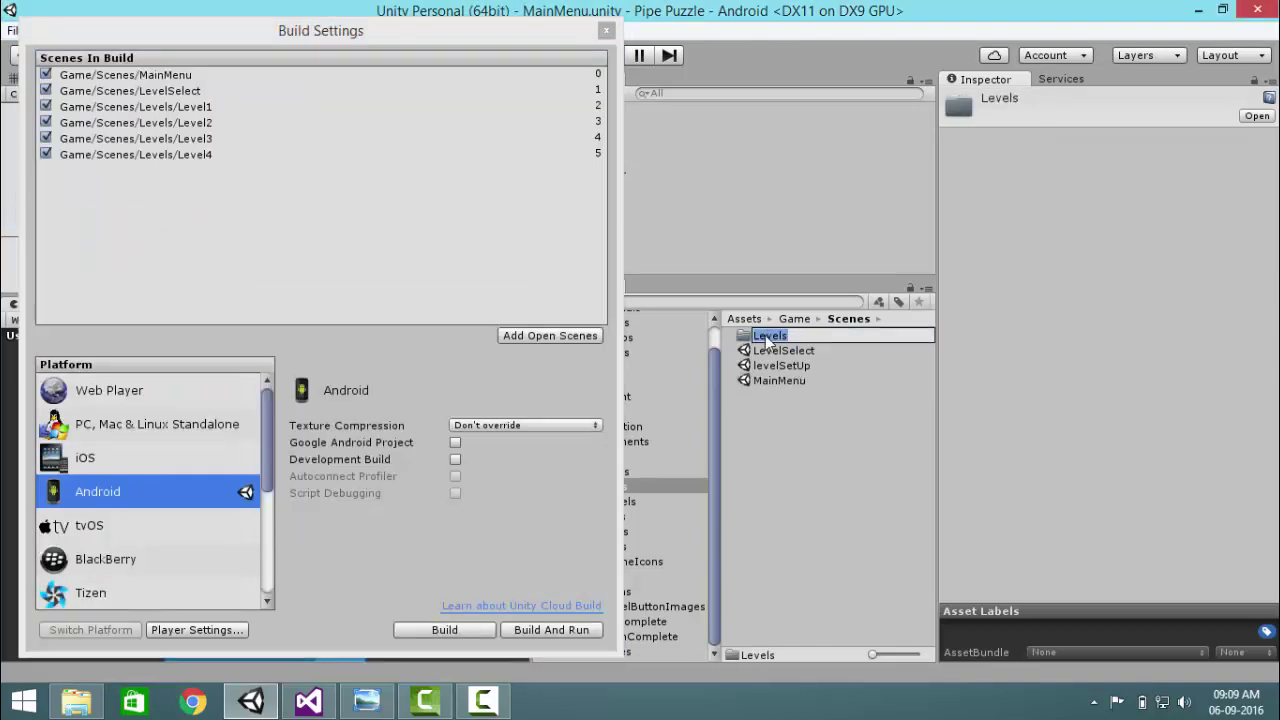
pyautogui.click(770, 339)
pyautogui.doubleClick(772, 343)
pyautogui.moveTo(778, 395); pyautogui.dragTo(405, 266)
# - Close Build Settings, run the game and reach the five-level LEVELS screen
pyautogui.click(606, 31)
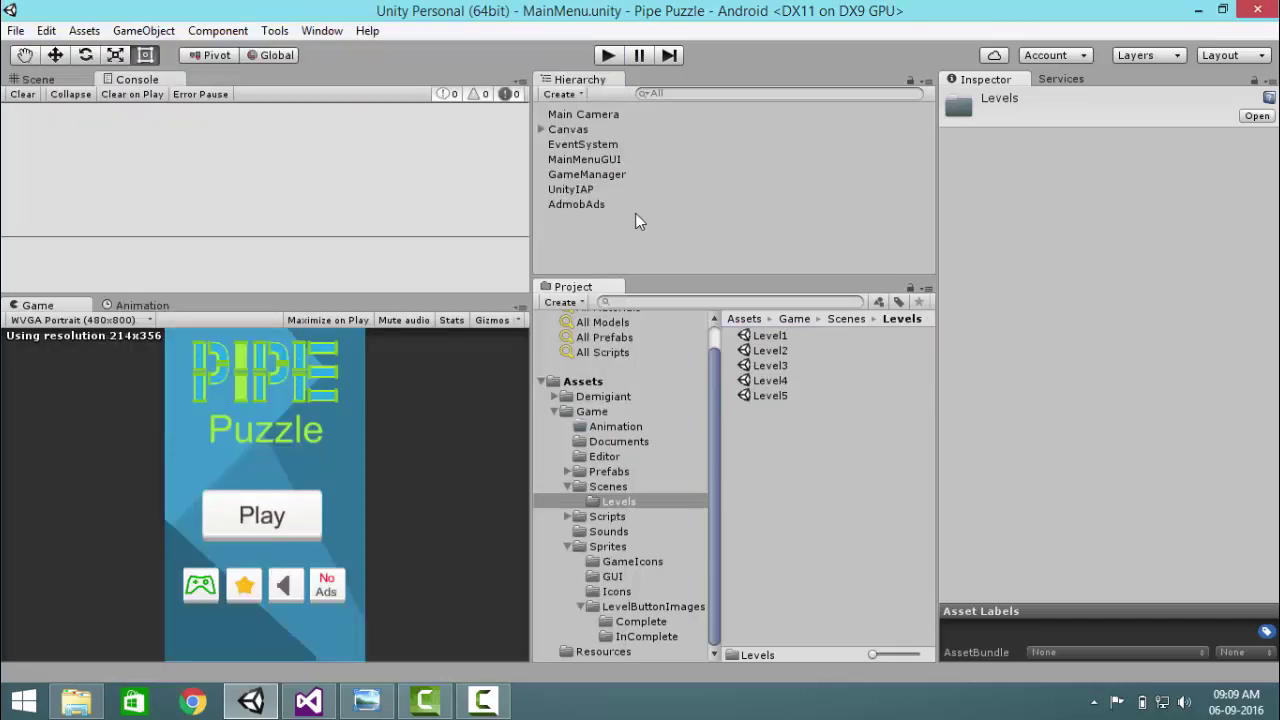
pyautogui.click(609, 56)
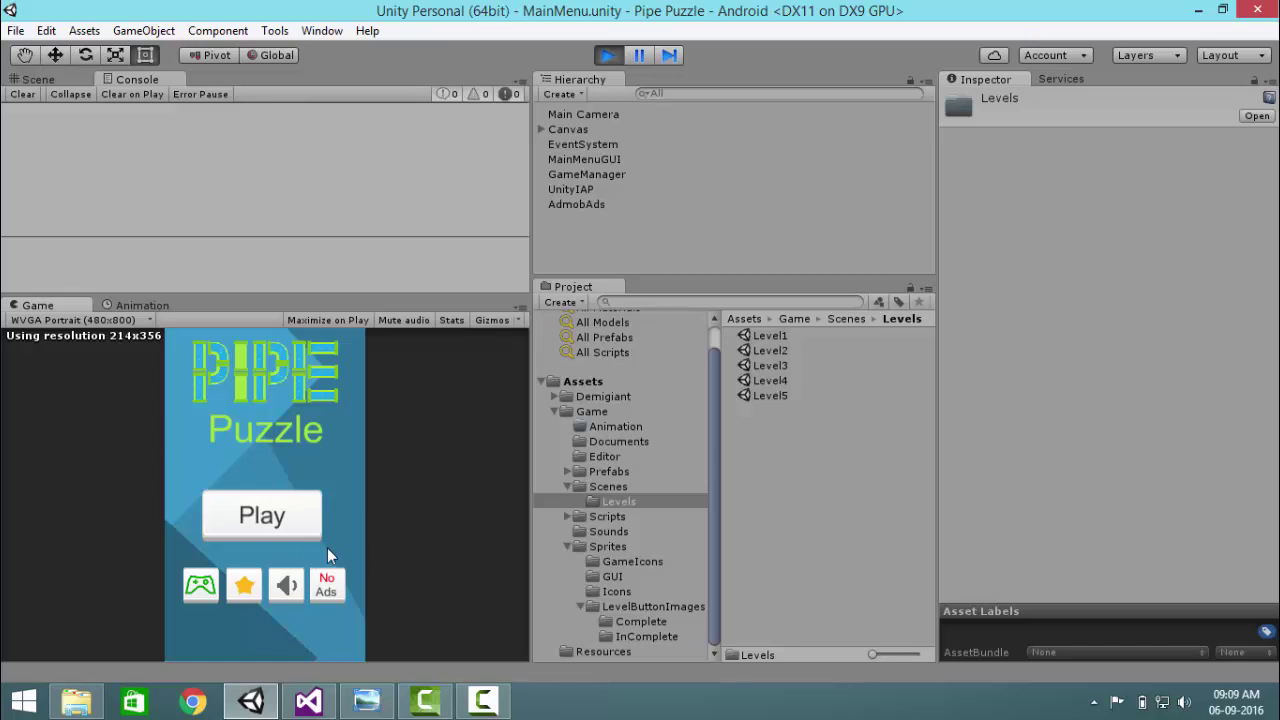
pyautogui.click(286, 530)
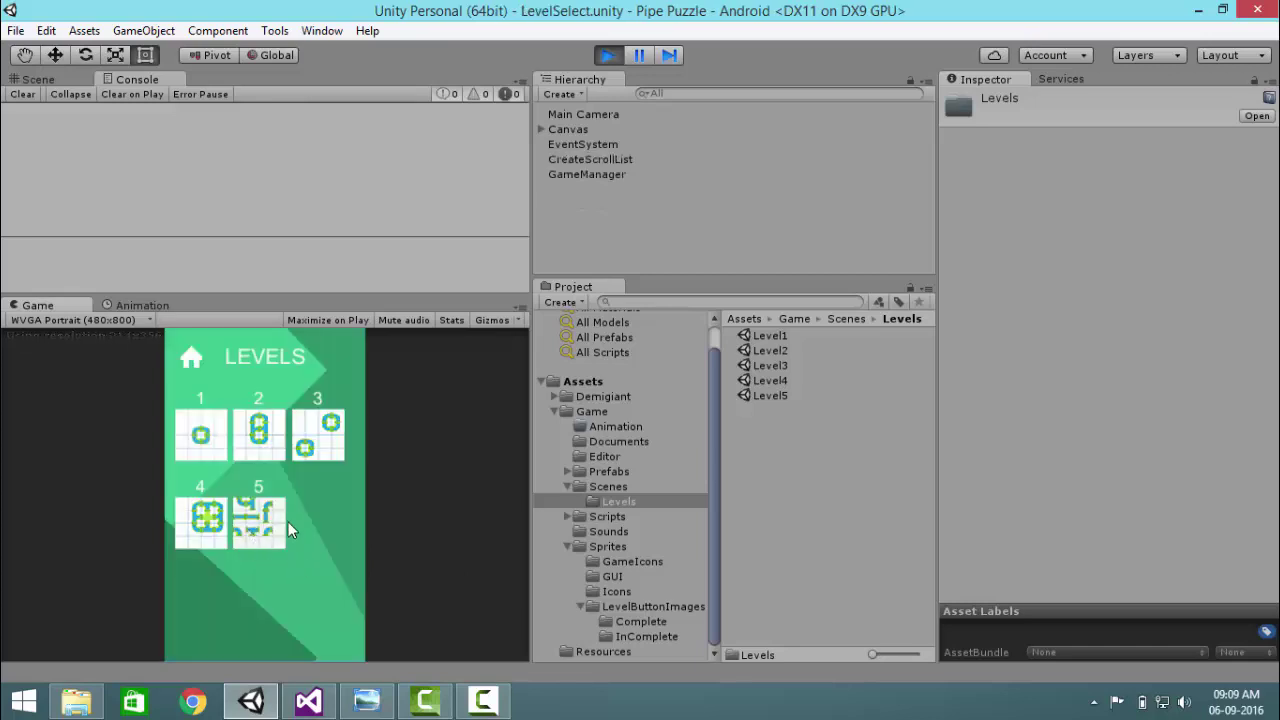